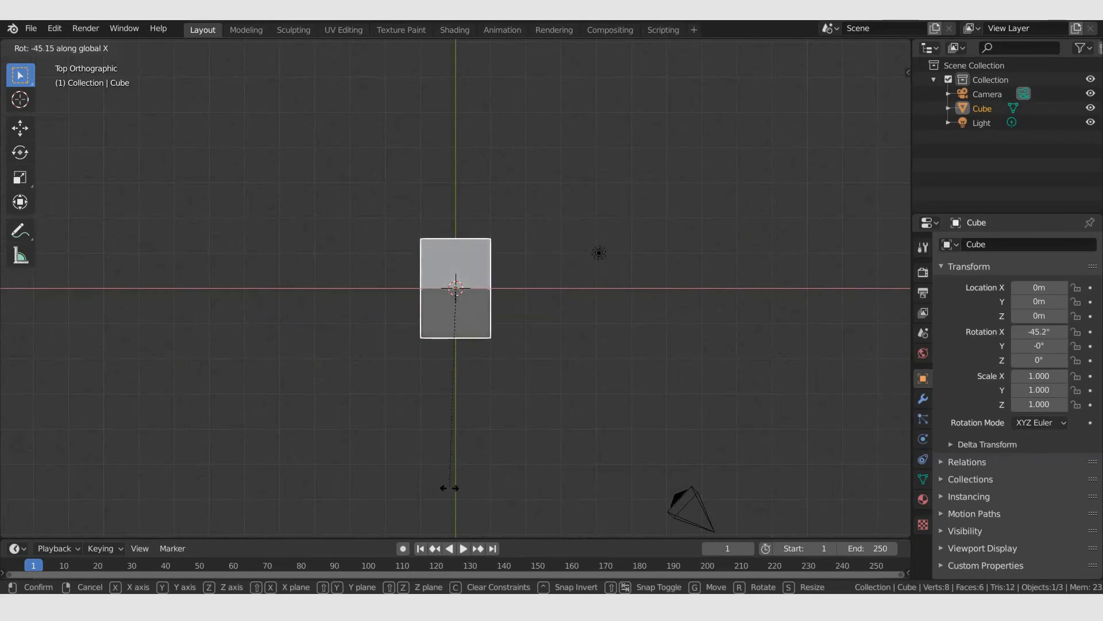
- Rotate the cube about -45.2° around the global X axis and about 36.4° around Y, and switch to the camera view
{"action": "left_click", "coordinate": [452, 493]}
{"action": "key", "text": "r"}
{"action": "key", "text": "y"}
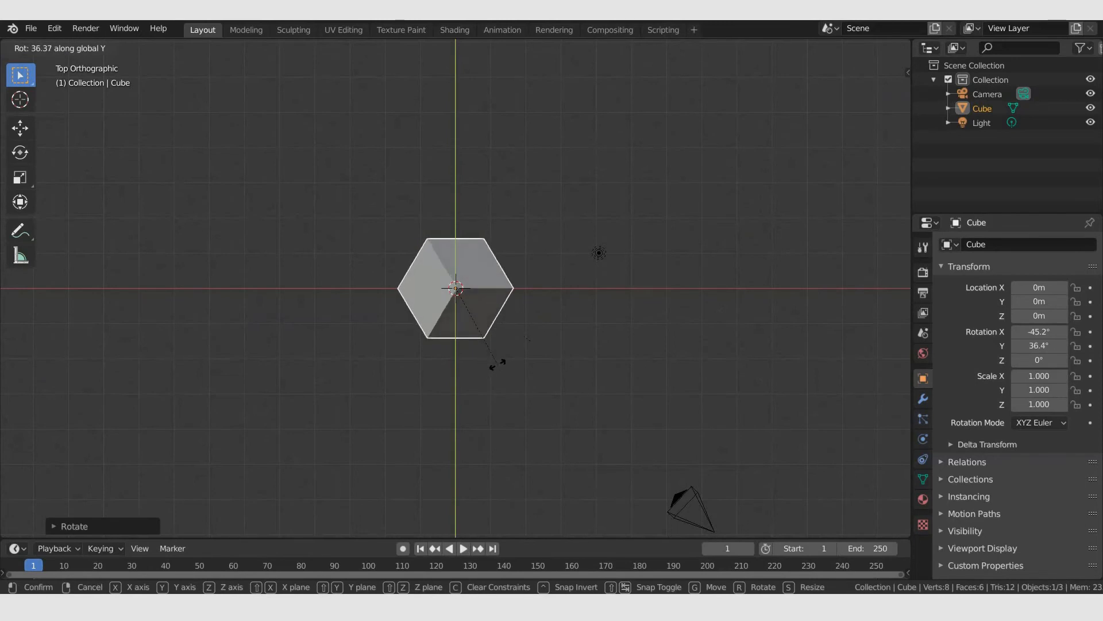
{"action": "left_click", "coordinate": [517, 331]}
{"action": "key", "text": "KP_0"}
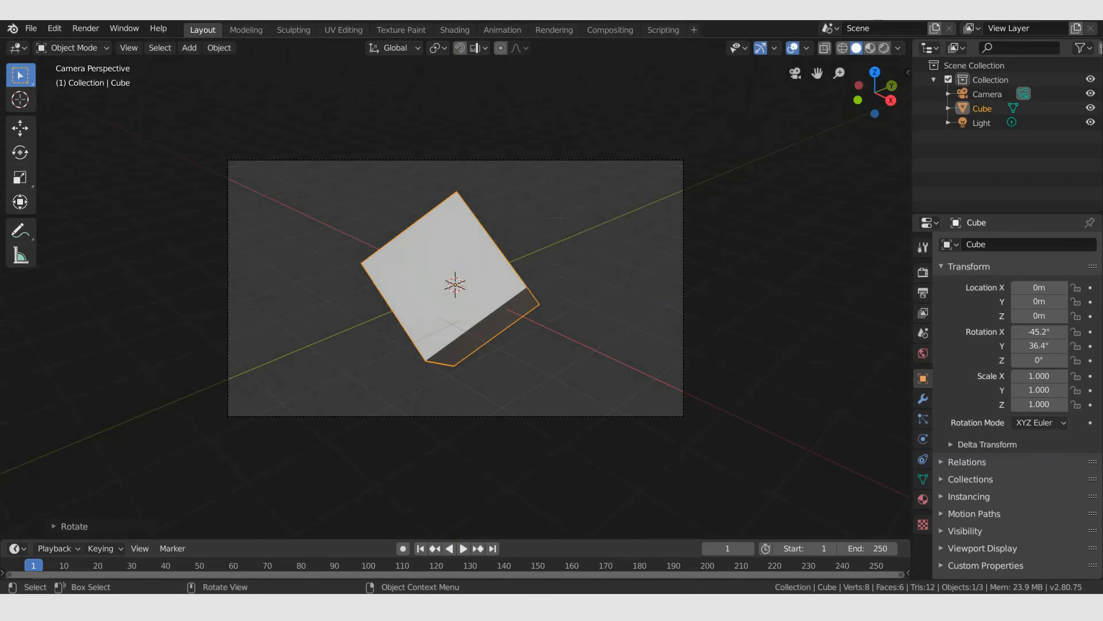
{"action": "key", "text": "r"}
{"action": "key", "text": "z"}
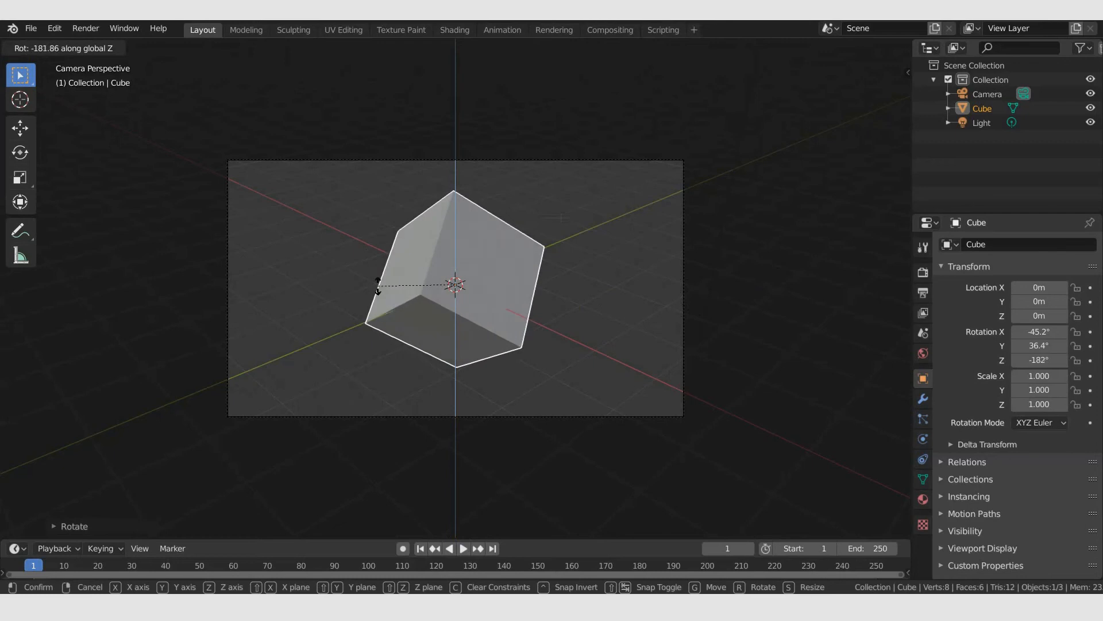
{"action": "right_click", "coordinate": [608, 301]}
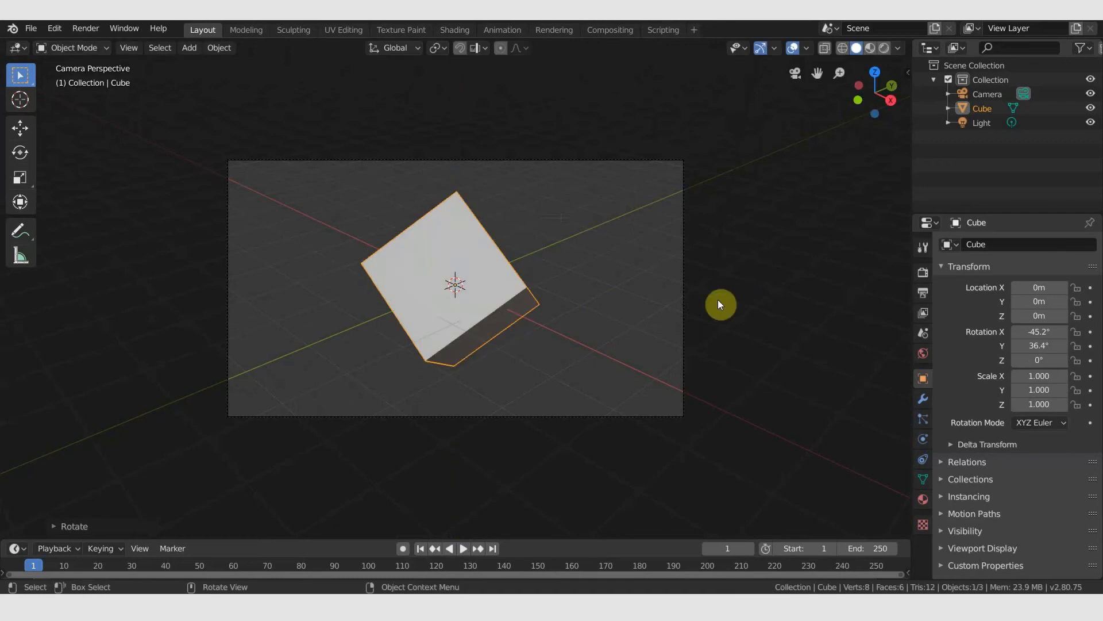
{"action": "key", "text": "r"}
{"action": "key", "text": "z"}
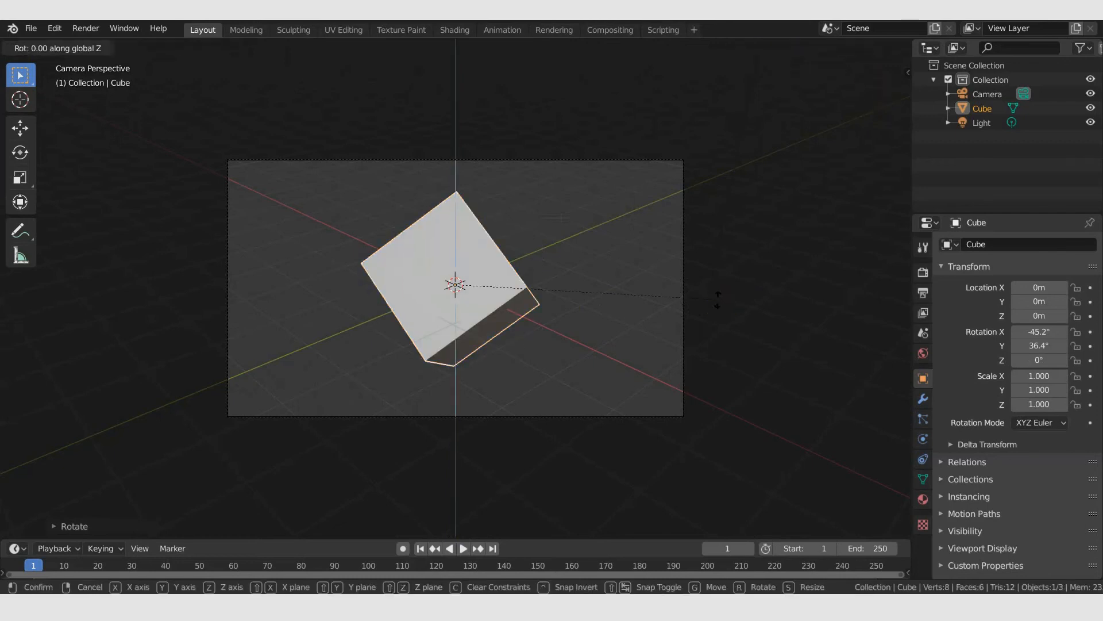
{"action": "key", "text": "x"}
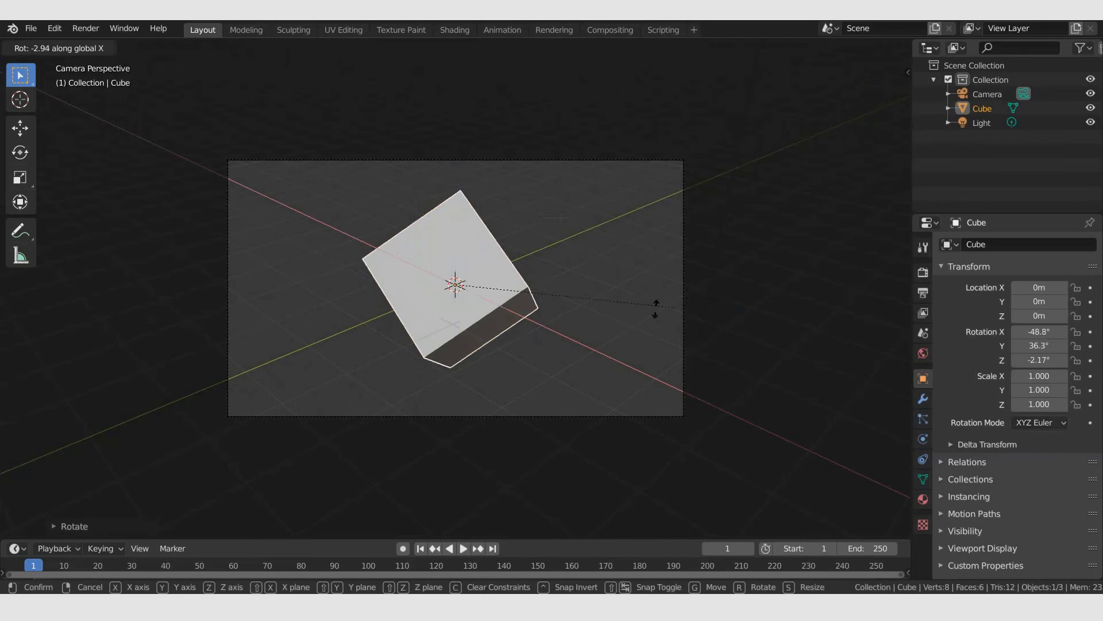
{"action": "left_click", "coordinate": [637, 269]}
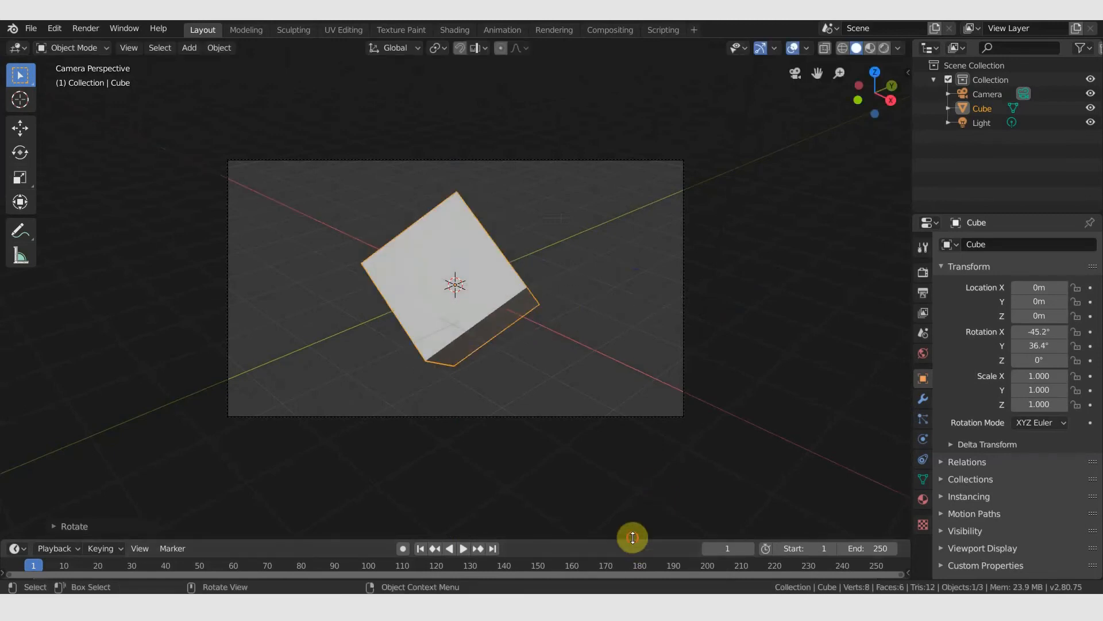
- Enlarge the timeline, set the animation's end frame to 100 and turn on auto keying
{"action": "left_click_drag", "start_coordinate": [633, 538], "coordinate": [611, 492]}
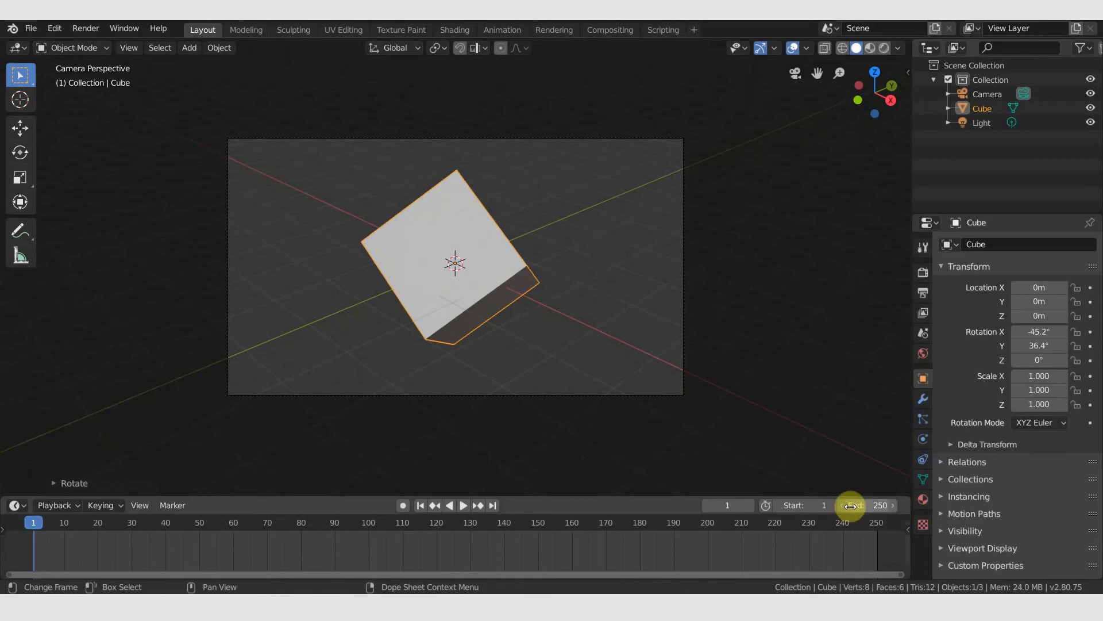
{"action": "type", "text": "100"}
{"action": "key", "text": "Return"}
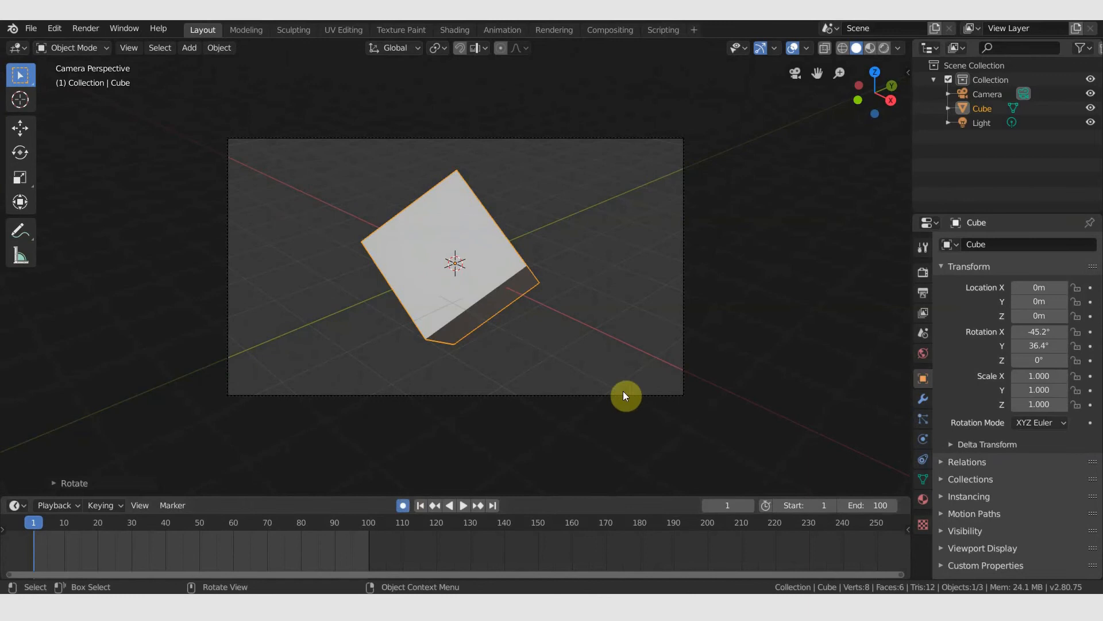
- Insert a LocRotScale keyframe for the cube at frame 1, and set its Z rotation to 360° at frame 100
{"action": "key", "text": "i"}
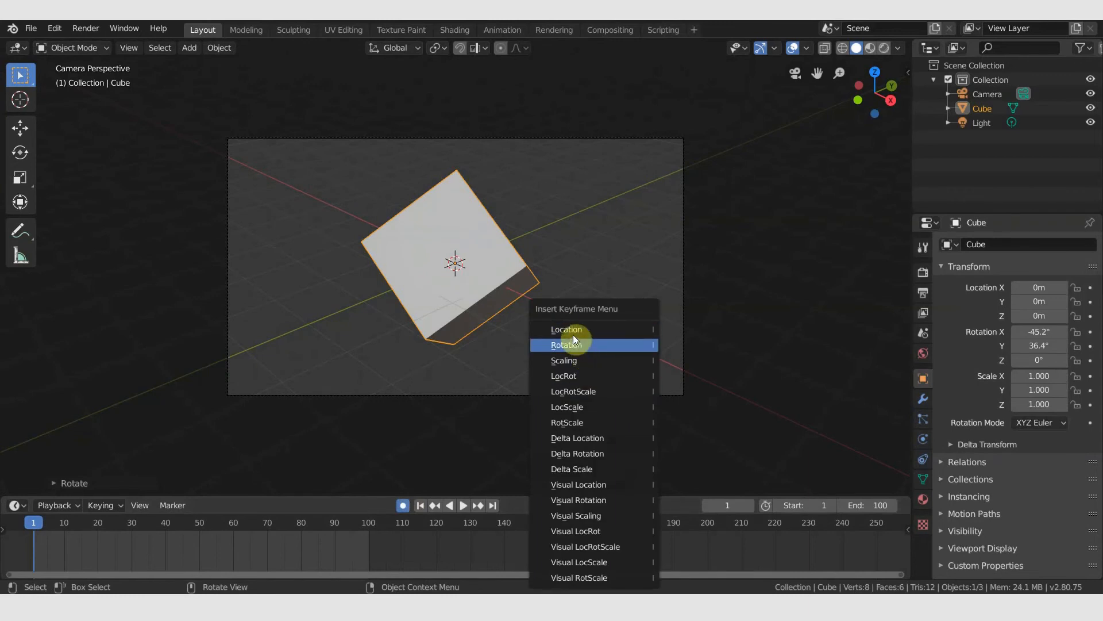
{"action": "left_click", "coordinate": [588, 391]}
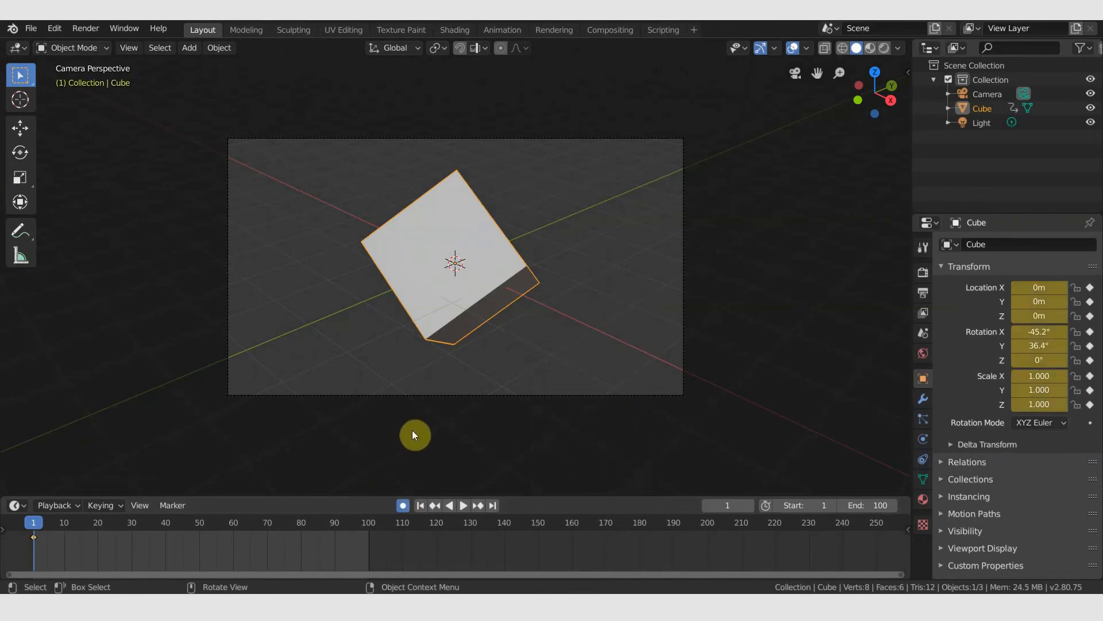
{"action": "key", "text": "shift+Right"}
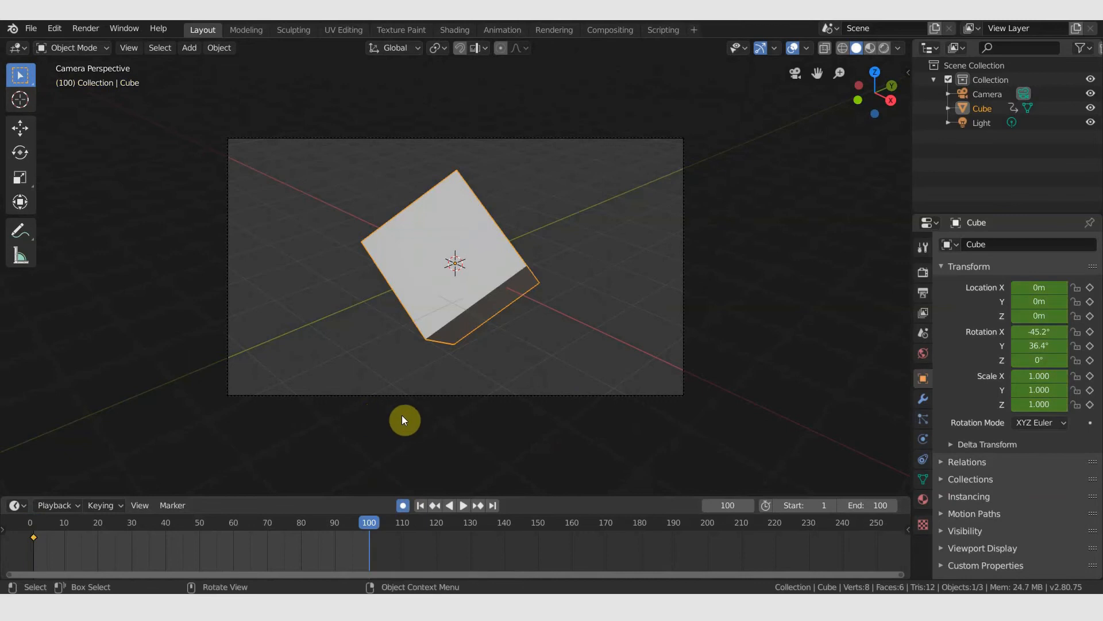
{"action": "double_click", "coordinate": [1038, 359]}
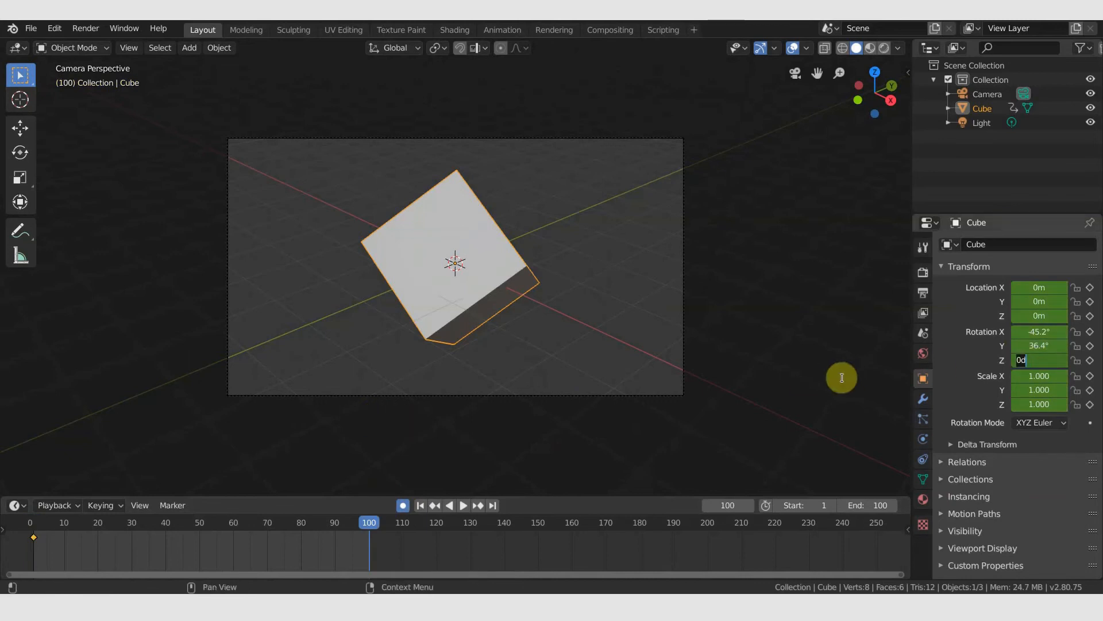
{"action": "key", "text": "Return"}
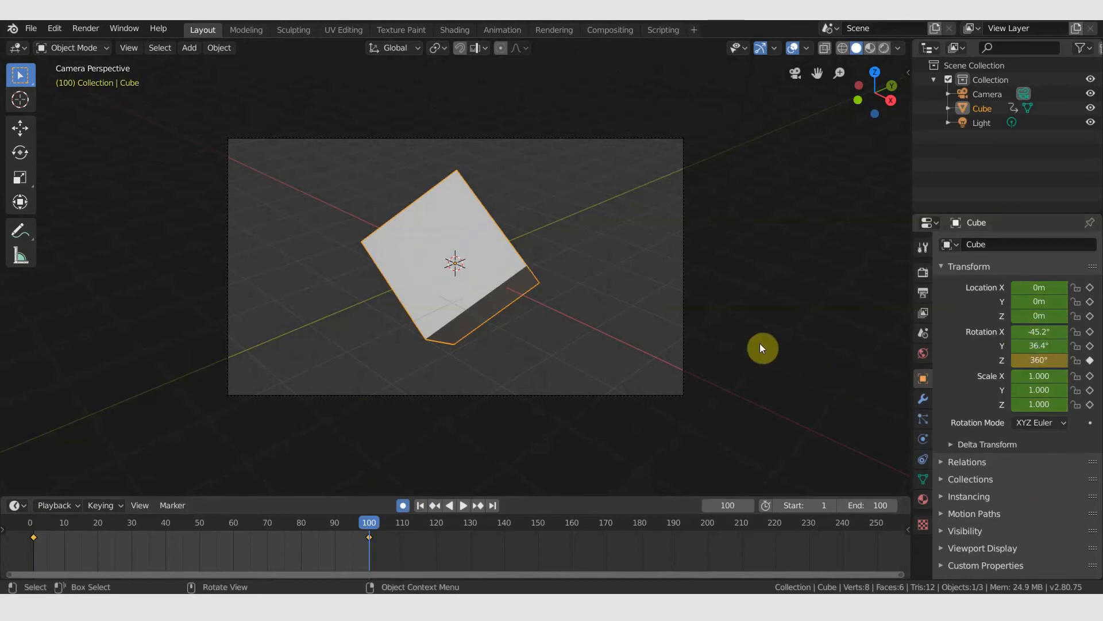
- Play the animation from frame 1 to check how the cube spins
{"action": "key", "text": "shift+Left"}
{"action": "key", "text": "space"}
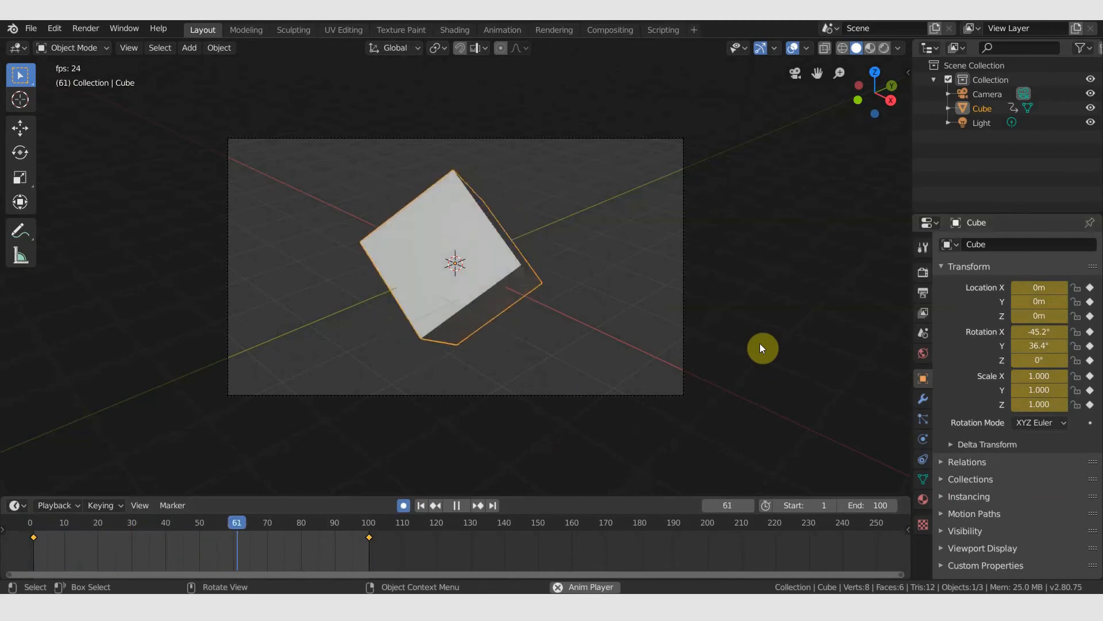
{"action": "key", "text": "space"}
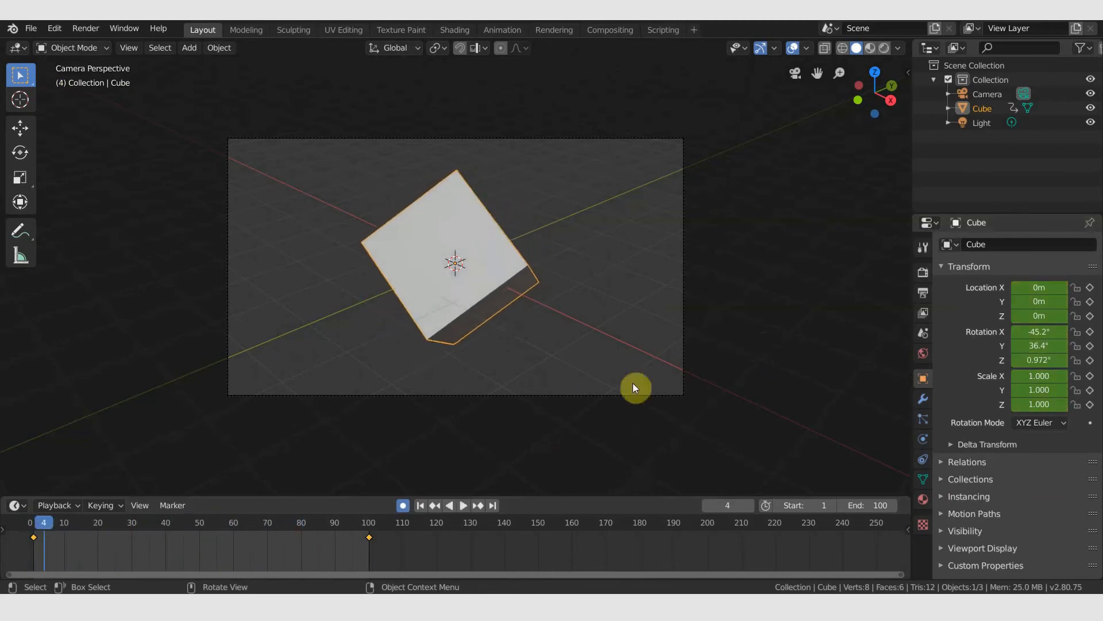
- Set the interpolation of the cube's keyframes at frames 1 and 100 to Linear
{"action": "left_click_drag", "start_coordinate": [384, 557], "coordinate": [20, 534]}
{"action": "key", "text": "t"}
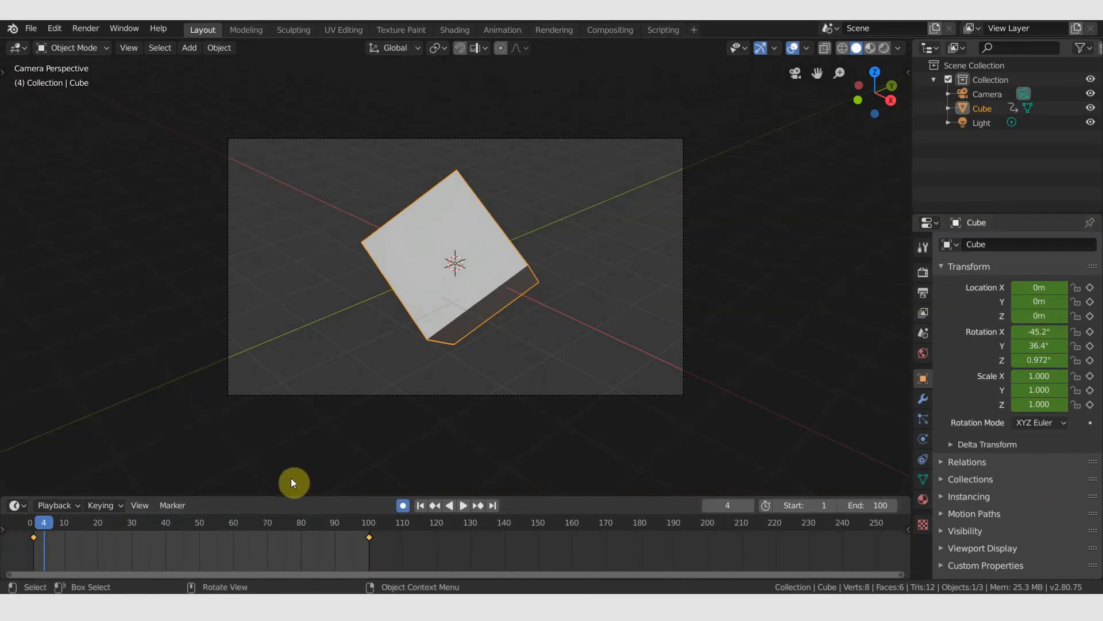
{"action": "key", "text": "t"}
{"action": "left_click_drag", "start_coordinate": [386, 565], "coordinate": [8, 554]}
{"action": "key", "text": "t"}
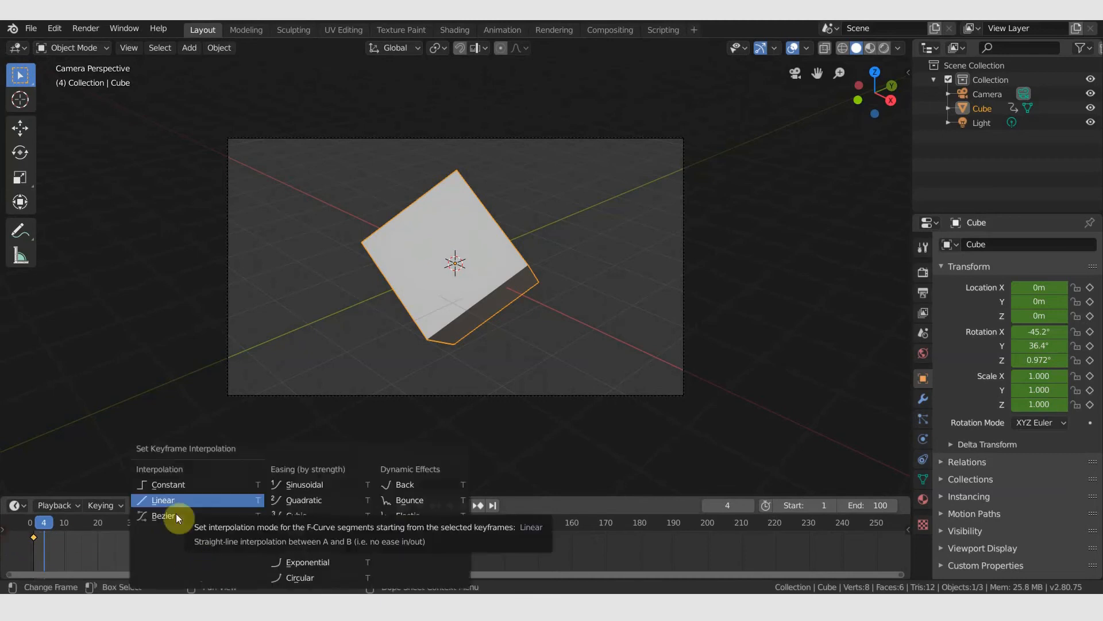
{"action": "left_click", "coordinate": [165, 499]}
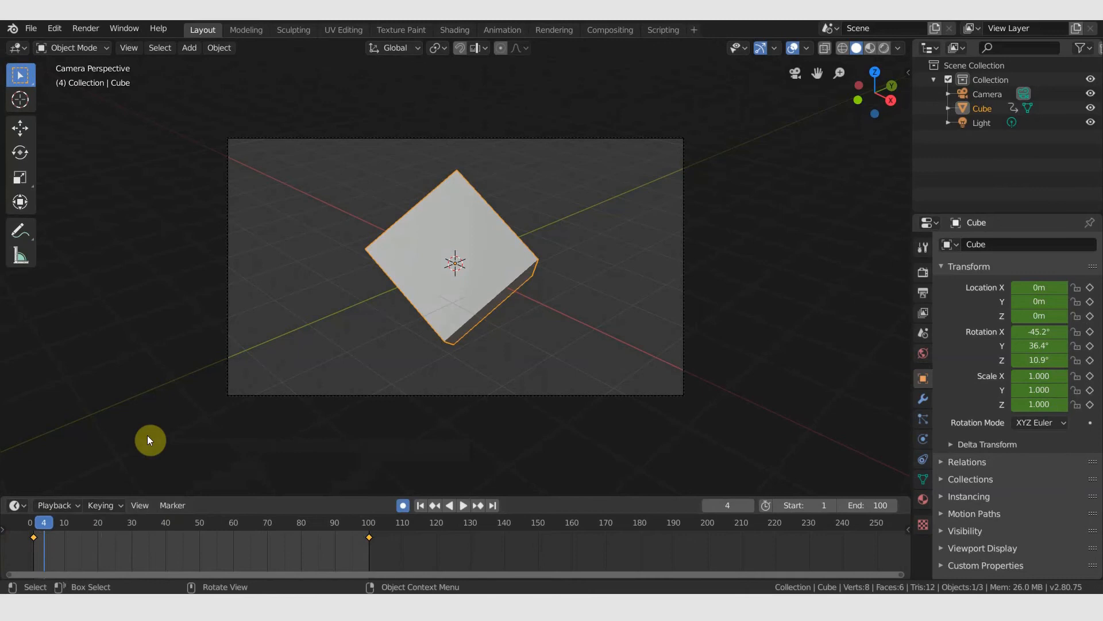
- Play back the spin with the linear interpolation and return to frame 1
{"action": "key", "text": "space"}
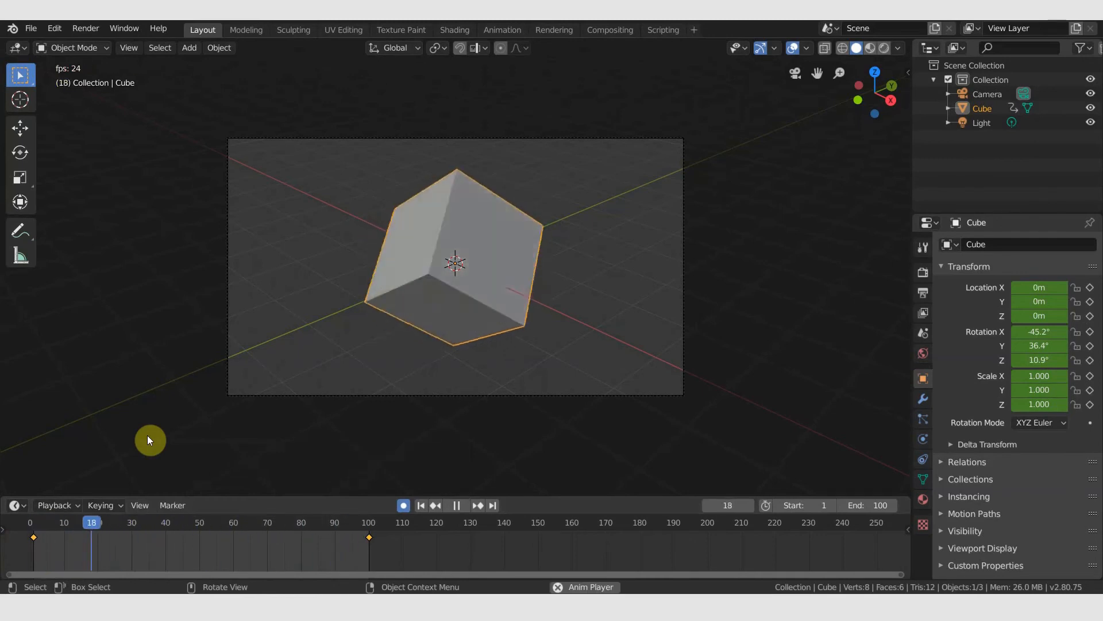
{"action": "key", "text": "space"}
{"action": "key", "text": "shift+Left"}
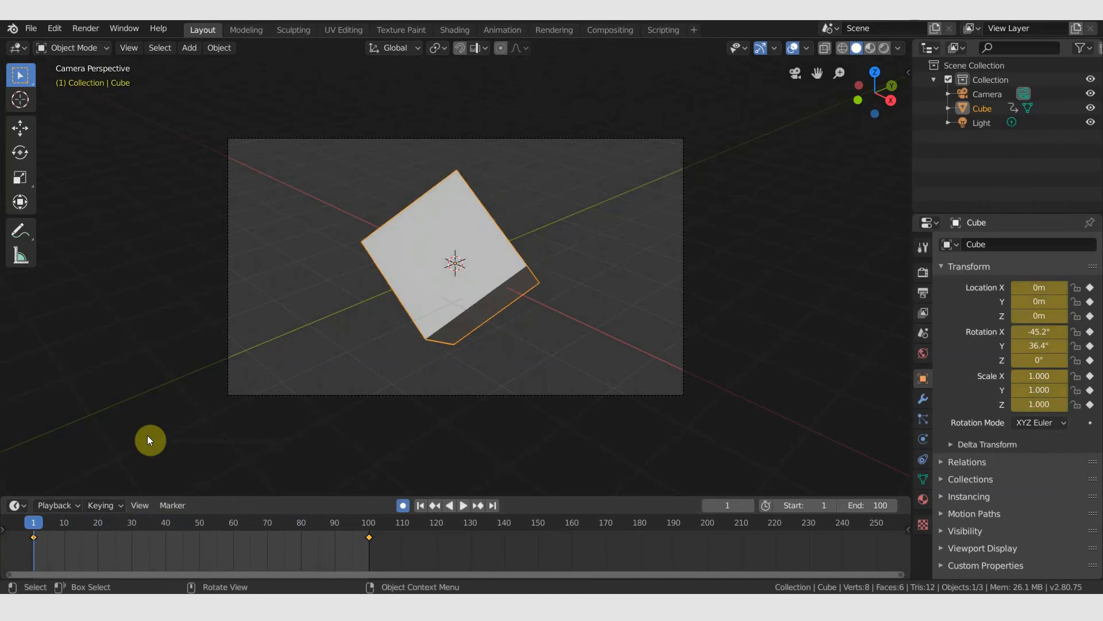
- Switch to the UV Editing workspace and select all of the cube's faces in face select mode
{"action": "left_click", "coordinate": [282, 234]}
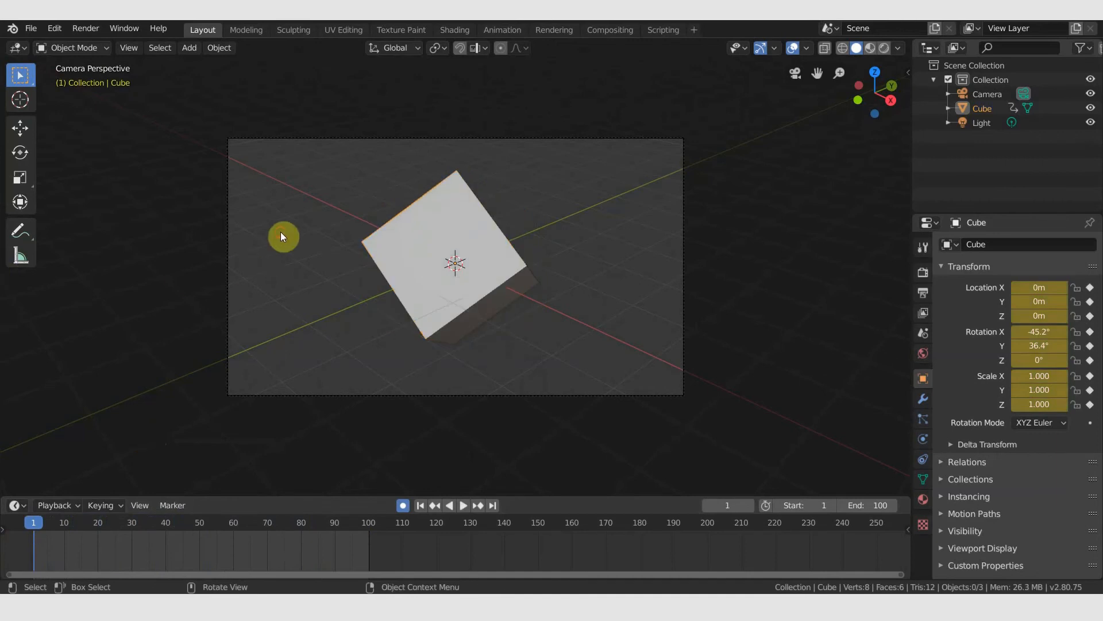
{"action": "left_click", "coordinate": [341, 28]}
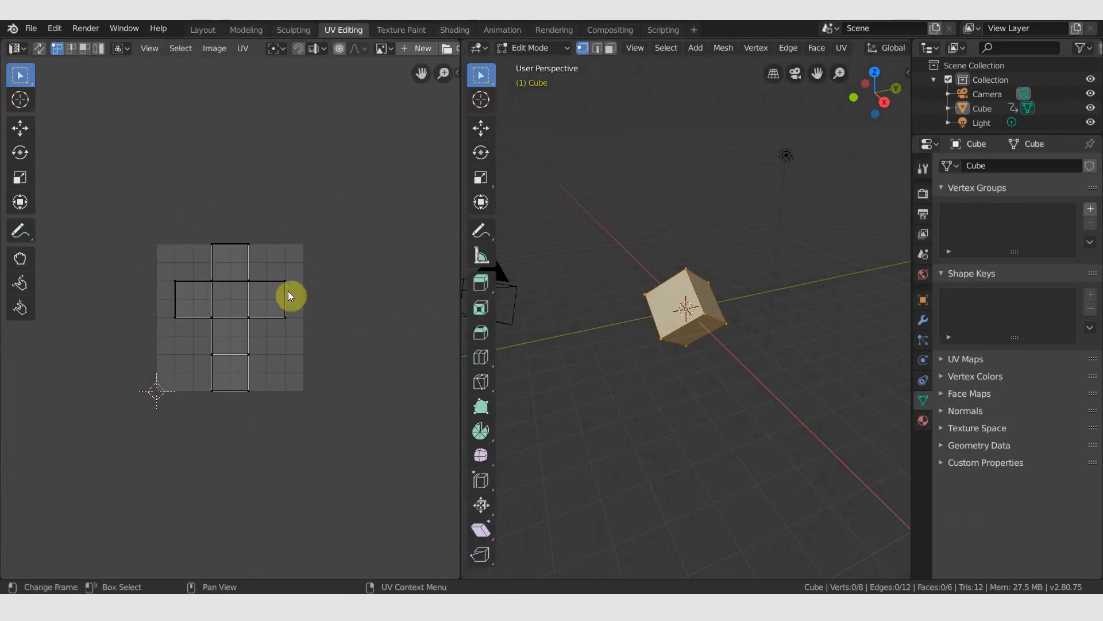
{"action": "left_click", "coordinate": [610, 48]}
{"action": "key", "text": "a"}
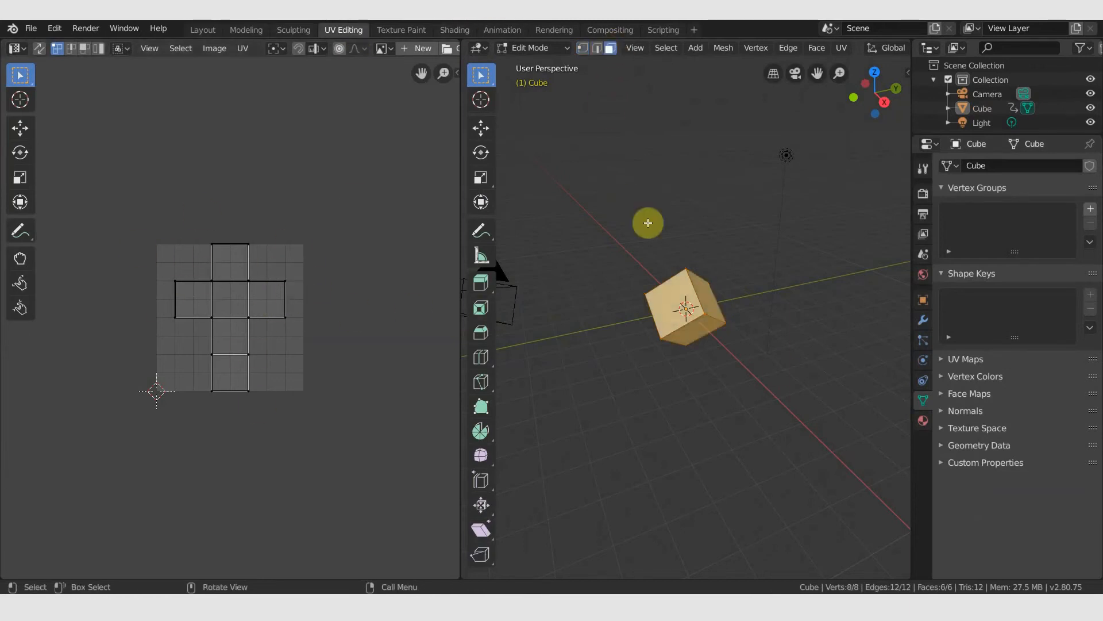
- Load the Texture test2 dice image and place the UV square of one cube face over the one-dot side
{"action": "left_click", "coordinate": [708, 308]}
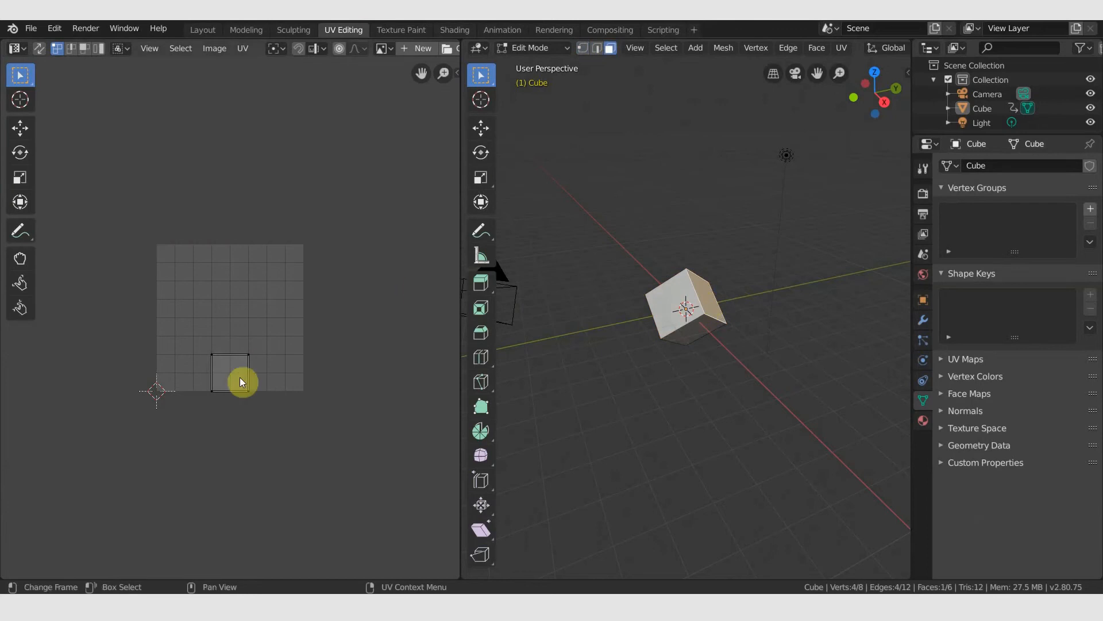
{"action": "left_click_drag", "start_coordinate": [191, 338], "coordinate": [282, 428]}
{"action": "key", "text": "g"}
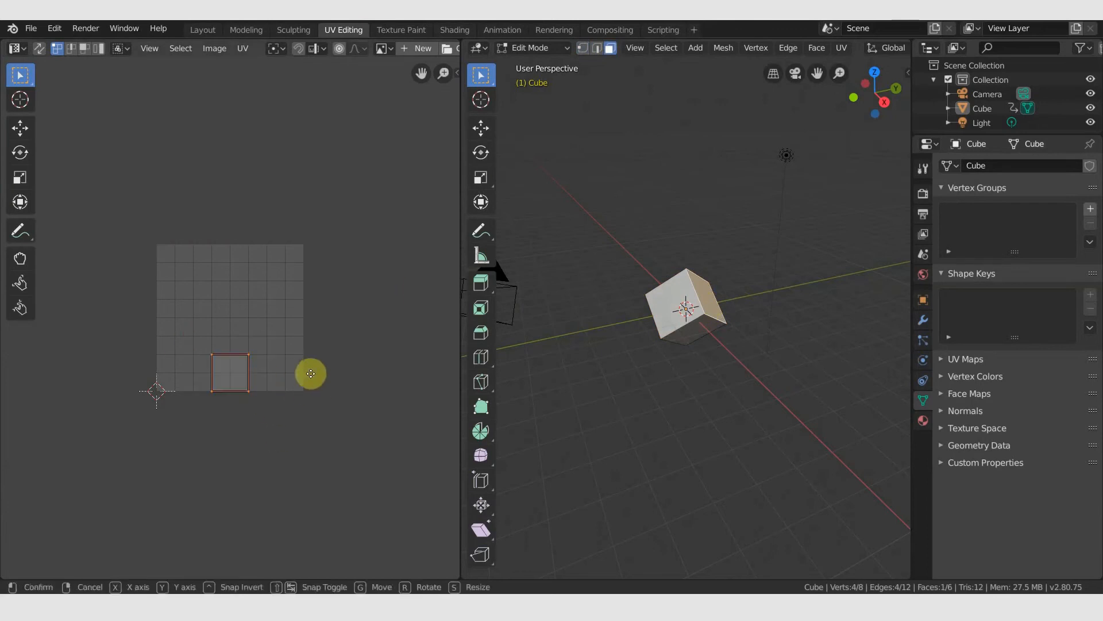
{"action": "left_click", "coordinate": [314, 370]}
{"action": "left_click_drag", "start_coordinate": [188, 277], "coordinate": [245, 321]}
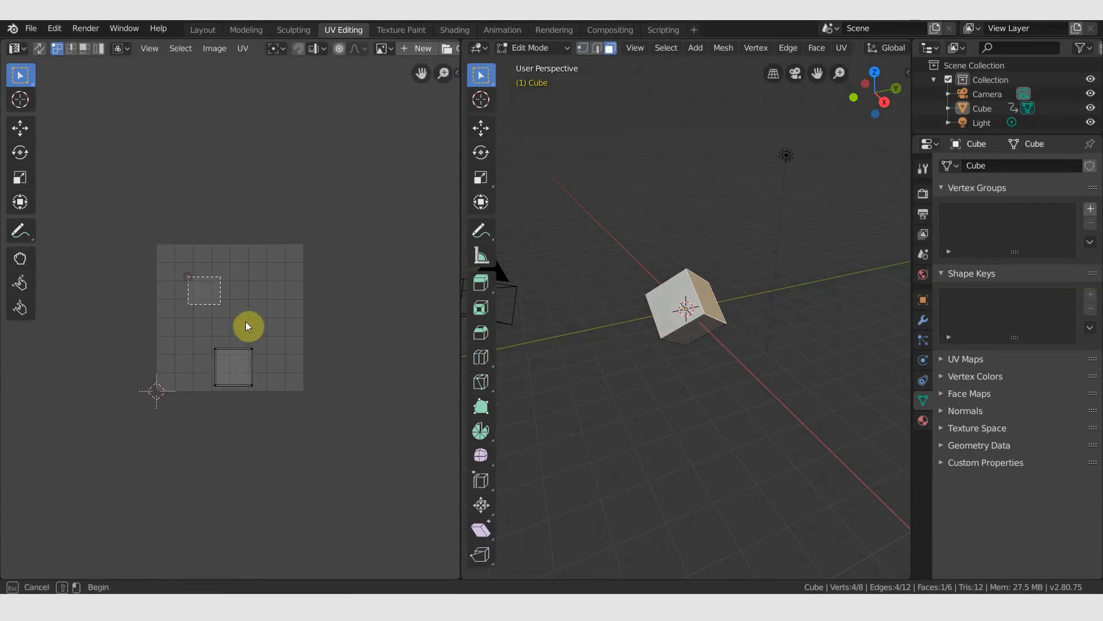
{"action": "left_click_drag", "start_coordinate": [261, 373], "coordinate": [262, 376]}
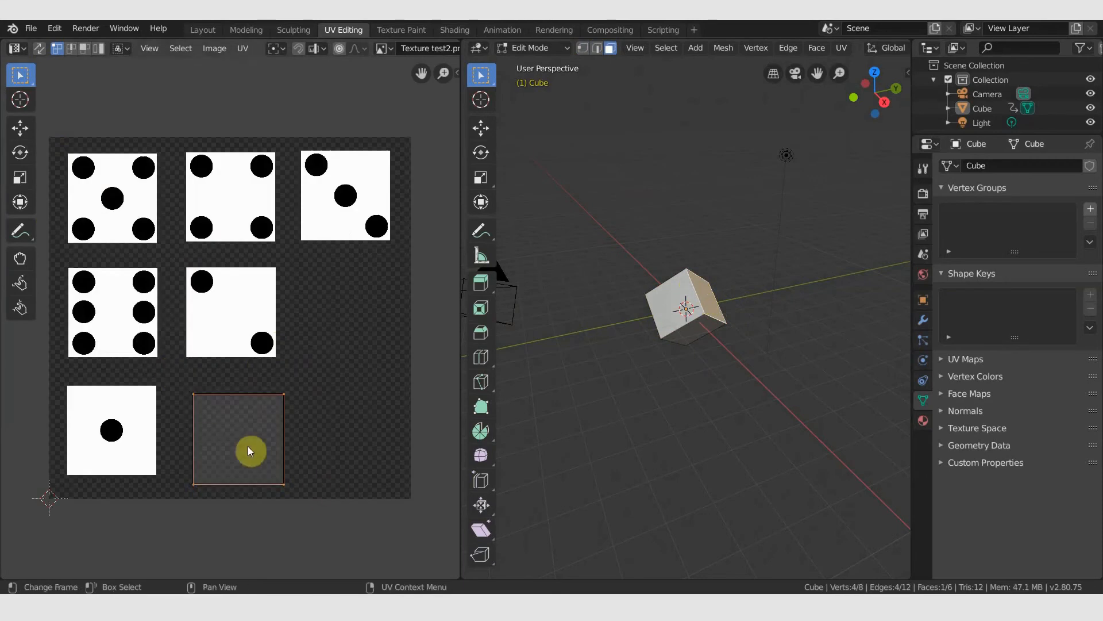
{"action": "key", "text": "g"}
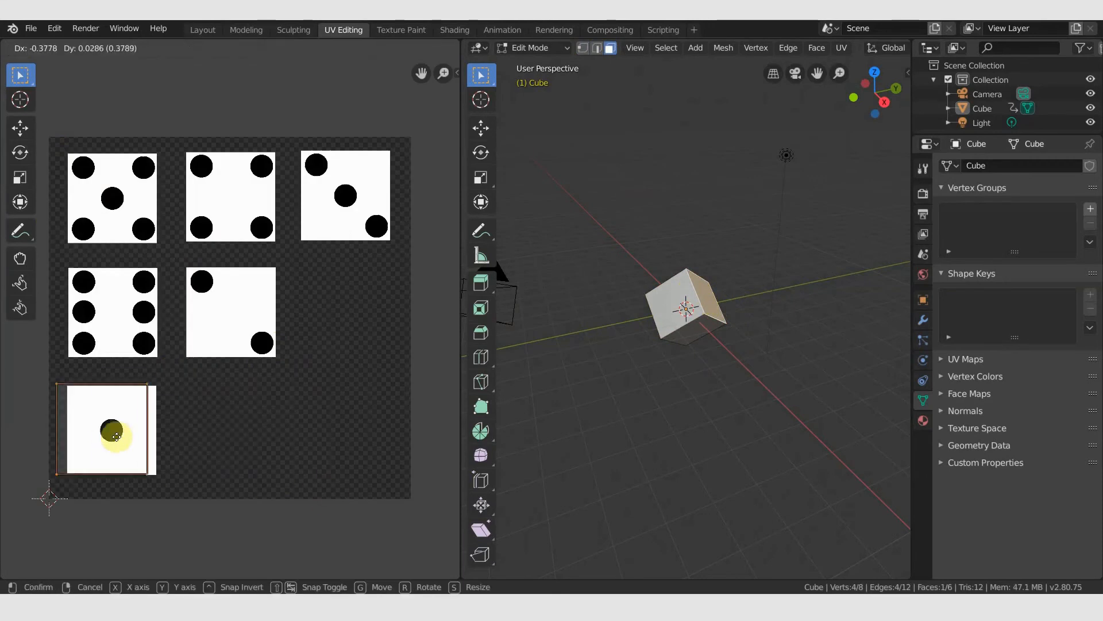
{"action": "left_click", "coordinate": [127, 439]}
- Select a second cube face and move its UV square over the six-dot side of the texture
{"action": "middle_click_drag", "start_coordinate": [663, 396], "coordinate": [731, 352]}
{"action": "left_click", "coordinate": [673, 325]}
{"action": "key", "text": "g"}
{"action": "left_click", "coordinate": [176, 390]}
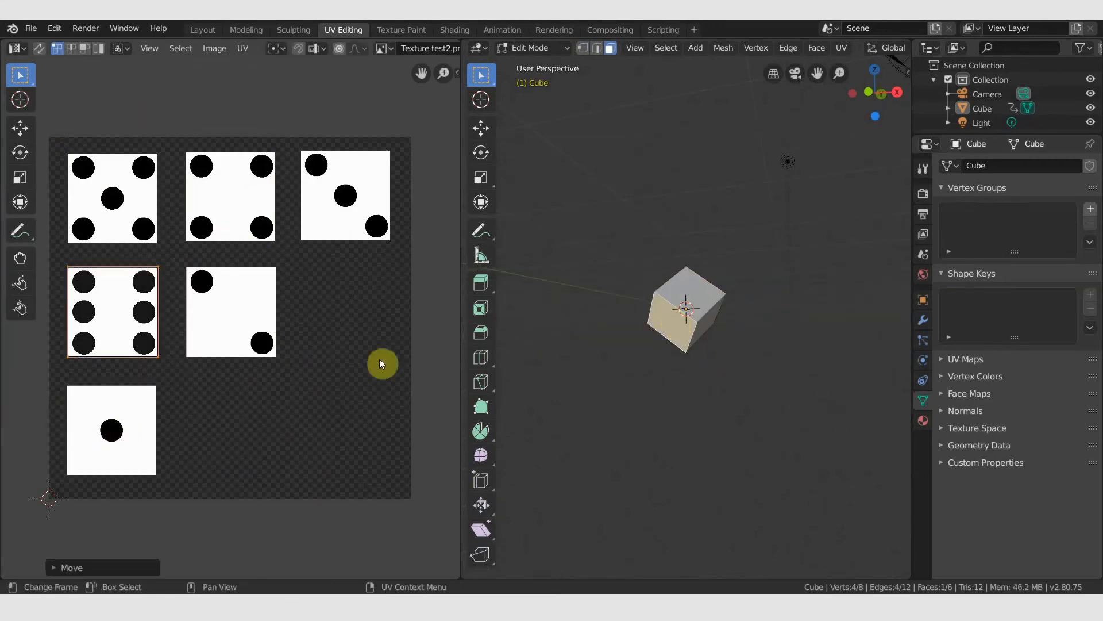
- Select a third cube face and move its UV square over the two-dot side of the texture
{"action": "middle_click_drag", "start_coordinate": [715, 454], "coordinate": [592, 532]}
{"action": "left_click", "coordinate": [670, 313]}
{"action": "key", "text": "g"}
{"action": "left_click", "coordinate": [305, 385]}
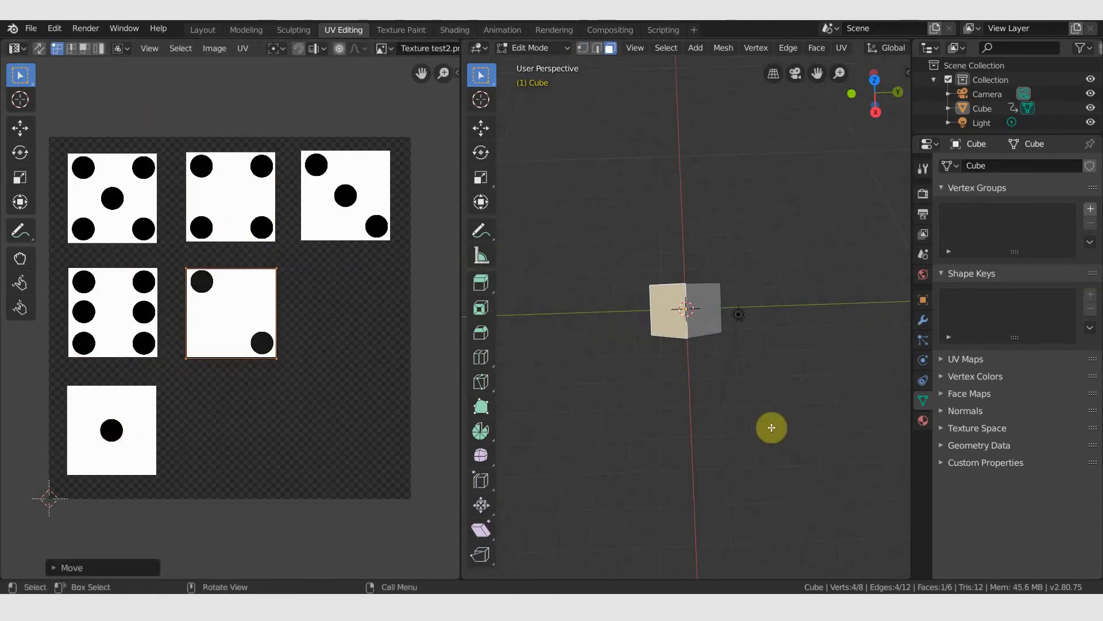
- Select a fourth cube face and move its UV square over the five-dot side of the texture
{"action": "middle_click_drag", "start_coordinate": [771, 428], "coordinate": [632, 364]}
{"action": "left_click", "coordinate": [700, 327]}
{"action": "left_click_drag", "start_coordinate": [237, 204], "coordinate": [395, 344]}
{"action": "key", "text": "g"}
{"action": "left_click", "coordinate": [188, 271]}
- Find a fifth, still unplaced cube face and move its UV square over the three-dot side of the texture
{"action": "middle_click_drag", "start_coordinate": [641, 376], "coordinate": [742, 445]}
{"action": "left_click", "coordinate": [681, 286]}
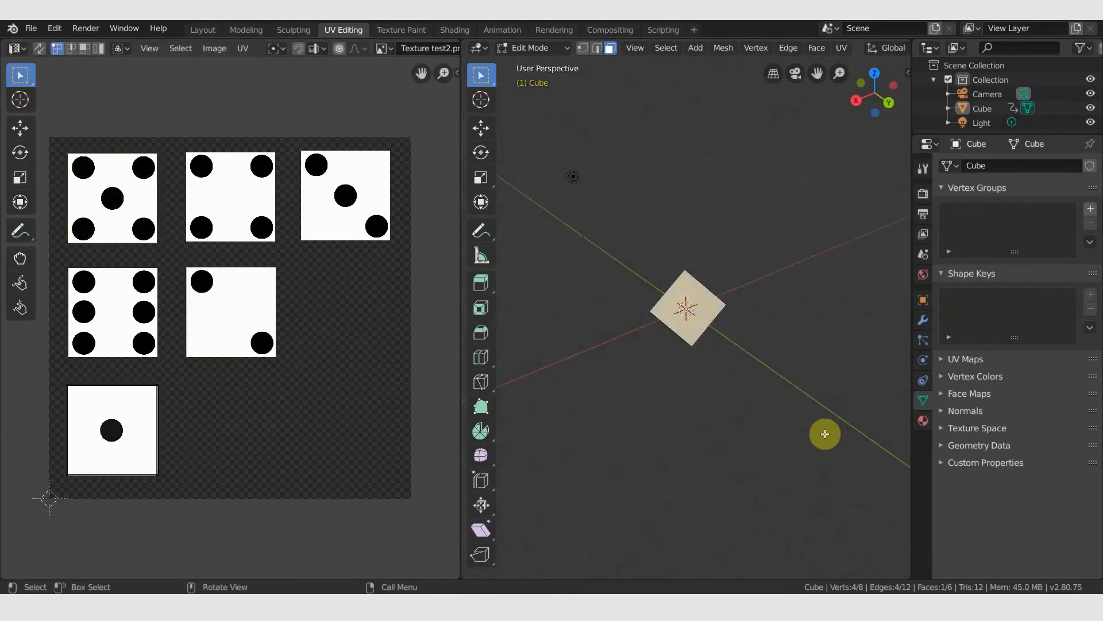
{"action": "middle_click_drag", "start_coordinate": [825, 434], "coordinate": [819, 382]}
{"action": "left_click", "coordinate": [665, 319]}
{"action": "left_click_drag", "start_coordinate": [85, 206], "coordinate": [210, 349]}
{"action": "key", "text": "g"}
{"action": "left_click", "coordinate": [416, 276]}
- Move the UV square of the last cube face over the four-dot side of the texture, and clear the face selection
{"action": "middle_click_drag", "start_coordinate": [799, 368], "coordinate": [689, 423]}
{"action": "left_click", "coordinate": [716, 302]}
{"action": "key", "text": "g"}
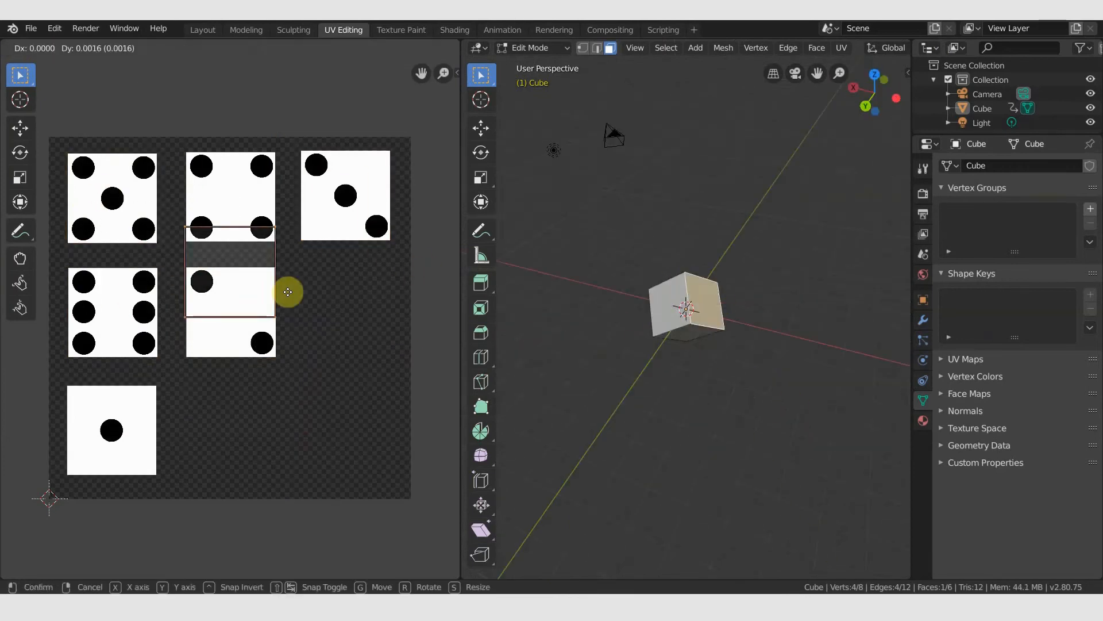
{"action": "left_click", "coordinate": [288, 217]}
{"action": "key", "text": "g"}
{"action": "left_click", "coordinate": [298, 271]}
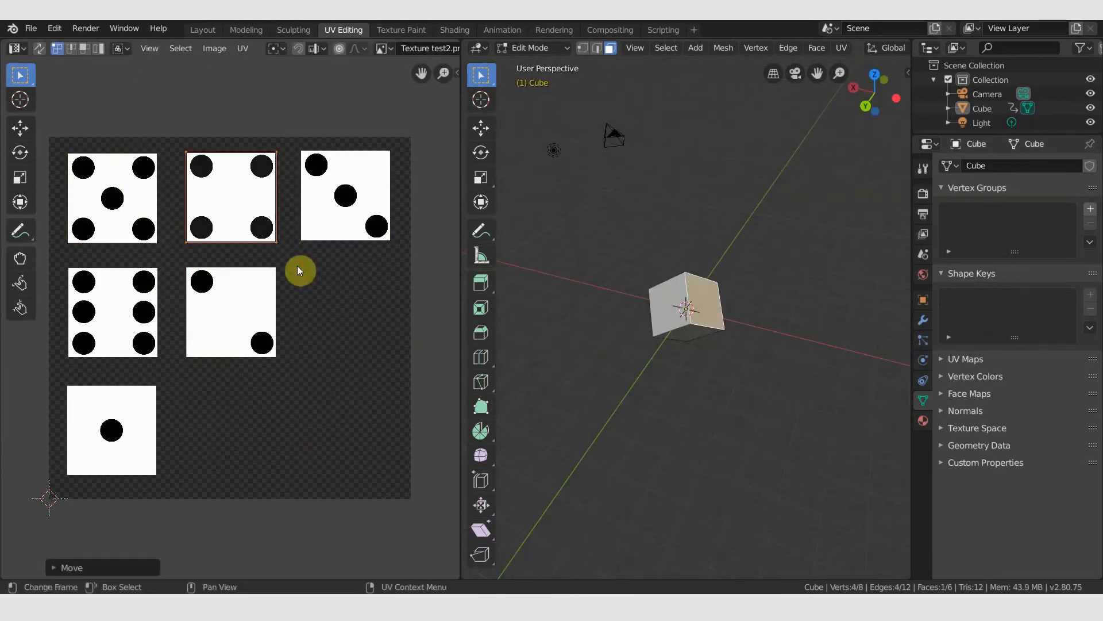
{"action": "left_click", "coordinate": [544, 342]}
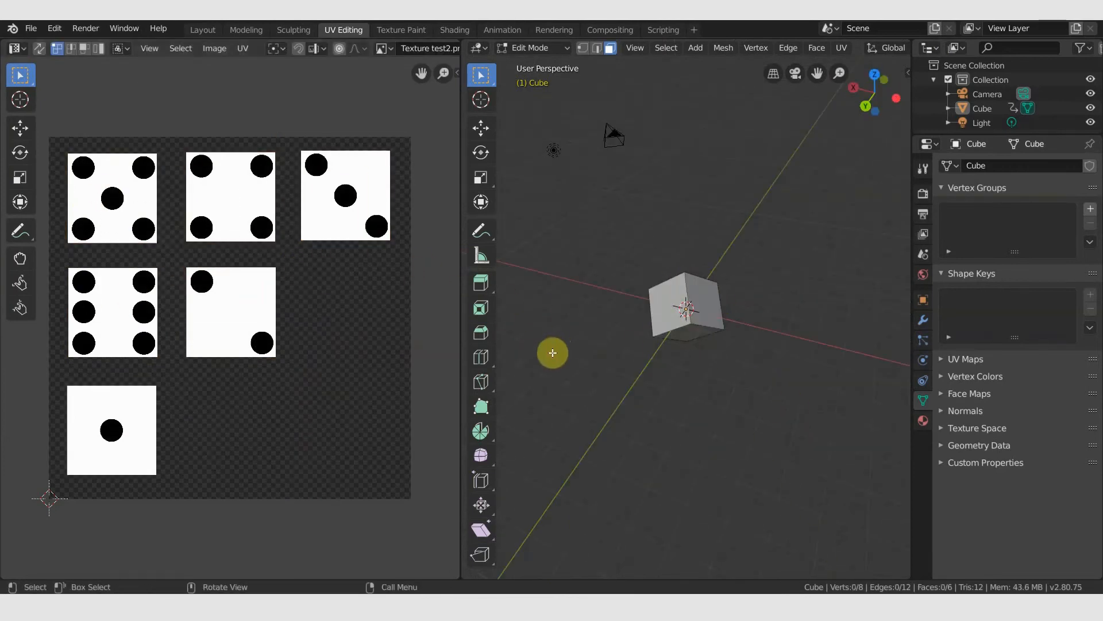
- Return to the Layout workspace, display the viewport in rendered shading, and select the cube
{"action": "left_click", "coordinate": [203, 31]}
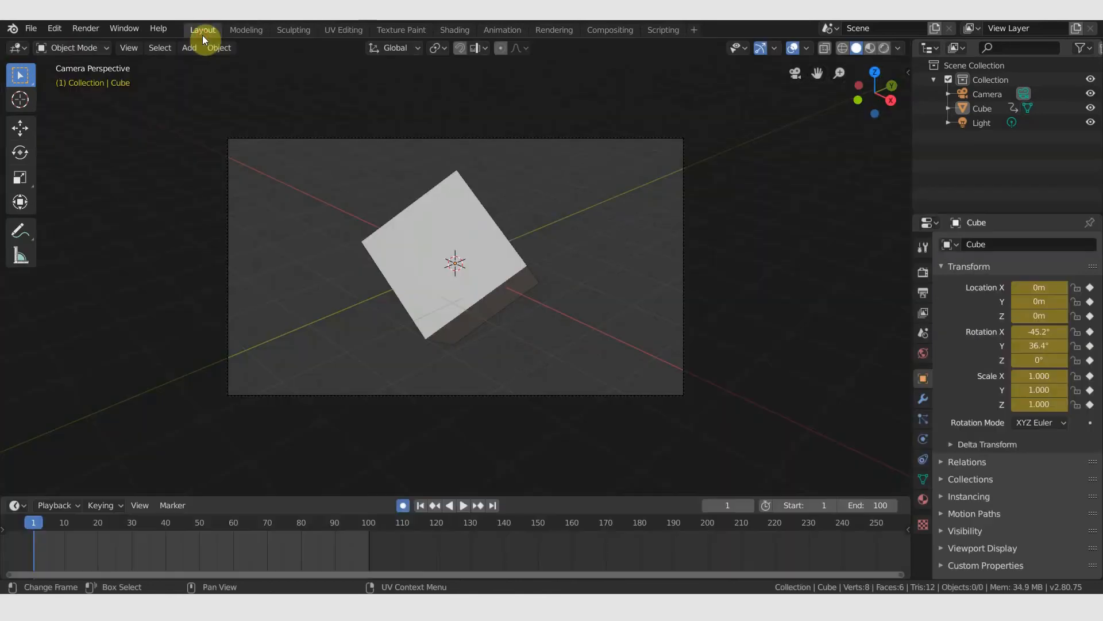
{"action": "left_click", "coordinate": [885, 49]}
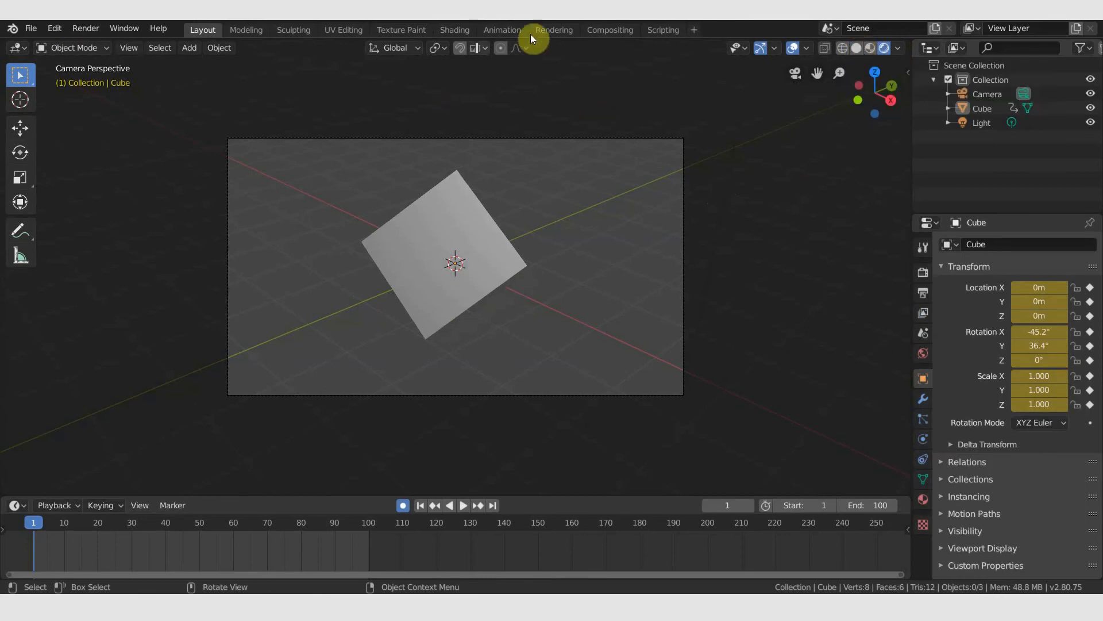
{"action": "left_click", "coordinate": [457, 178]}
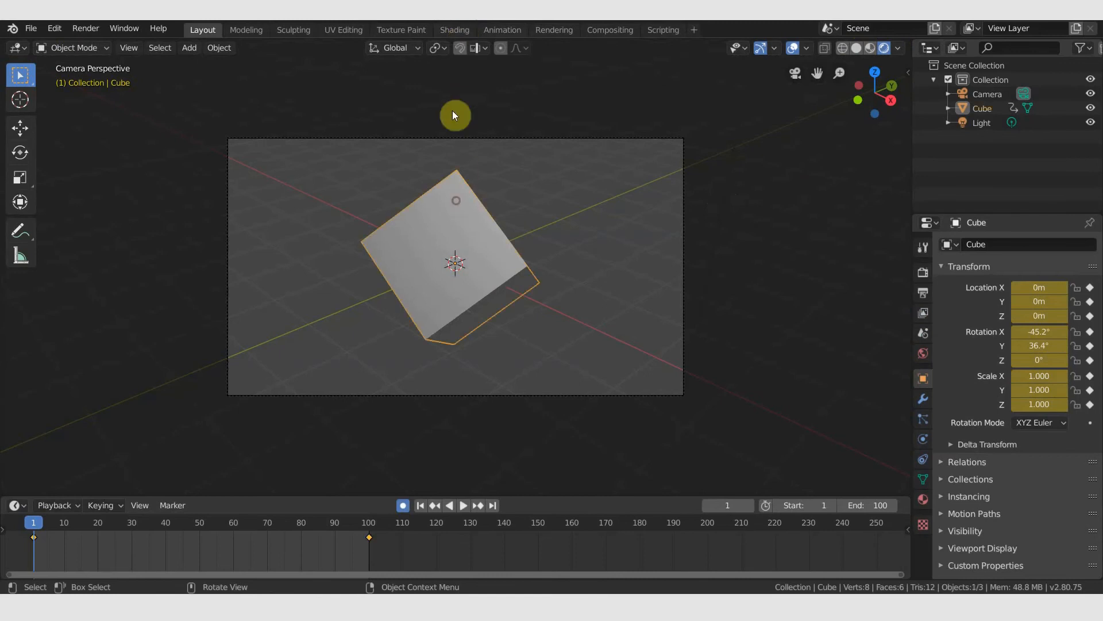
- Open the Shading workspace and add an Image Texture node beside the Principled BSDF in the cube's material
{"action": "left_click", "coordinate": [454, 32]}
{"action": "middle_click_drag", "start_coordinate": [383, 430], "coordinate": [550, 488]}
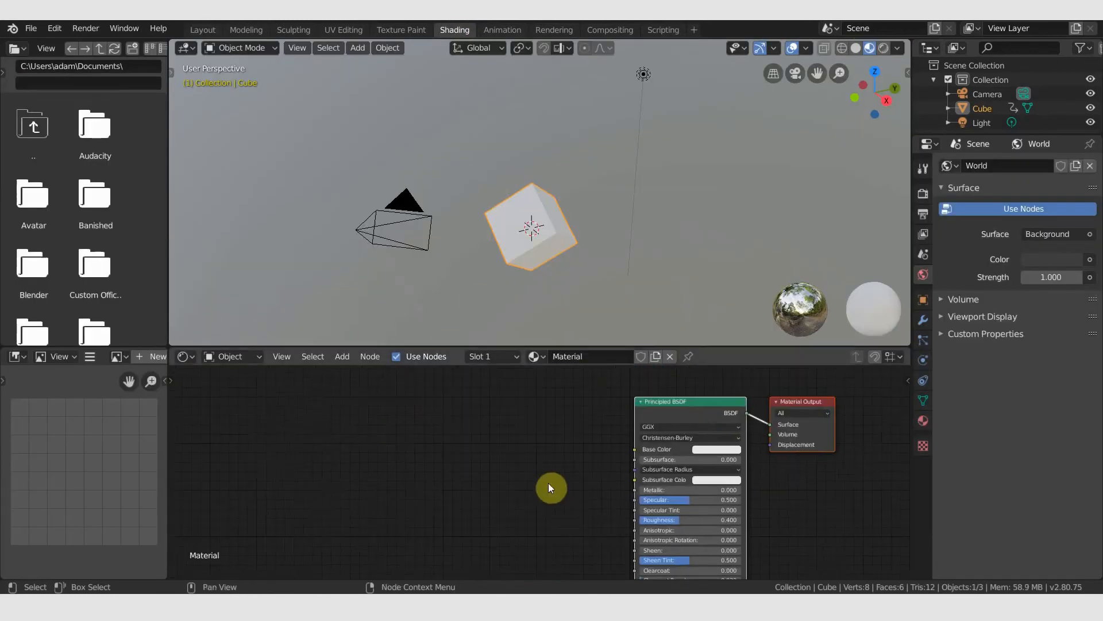
{"action": "key", "text": "shift+a"}
{"action": "left_click", "coordinate": [378, 413]}
{"action": "key", "text": "shift+a"}
{"action": "type", "text": "stex"}
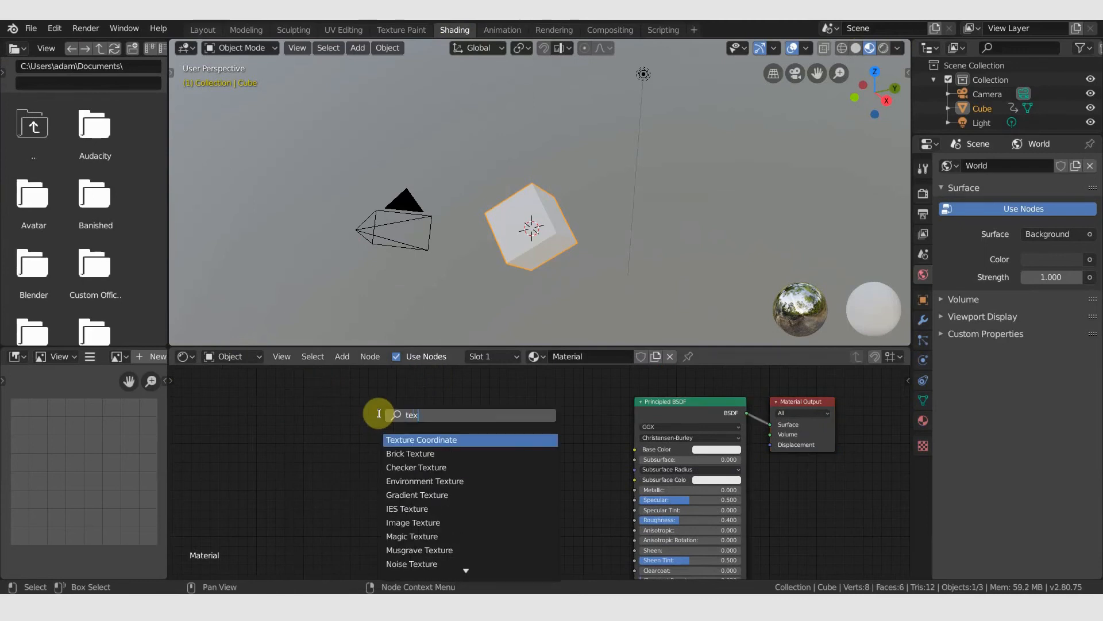
{"action": "key", "text": "BackSpace"}
{"action": "key", "text": "BackSpace"}
{"action": "key", "text": "BackSpace"}
{"action": "type", "text": "ima"}
{"action": "key", "text": "Return"}
{"action": "left_click", "coordinate": [379, 413]}
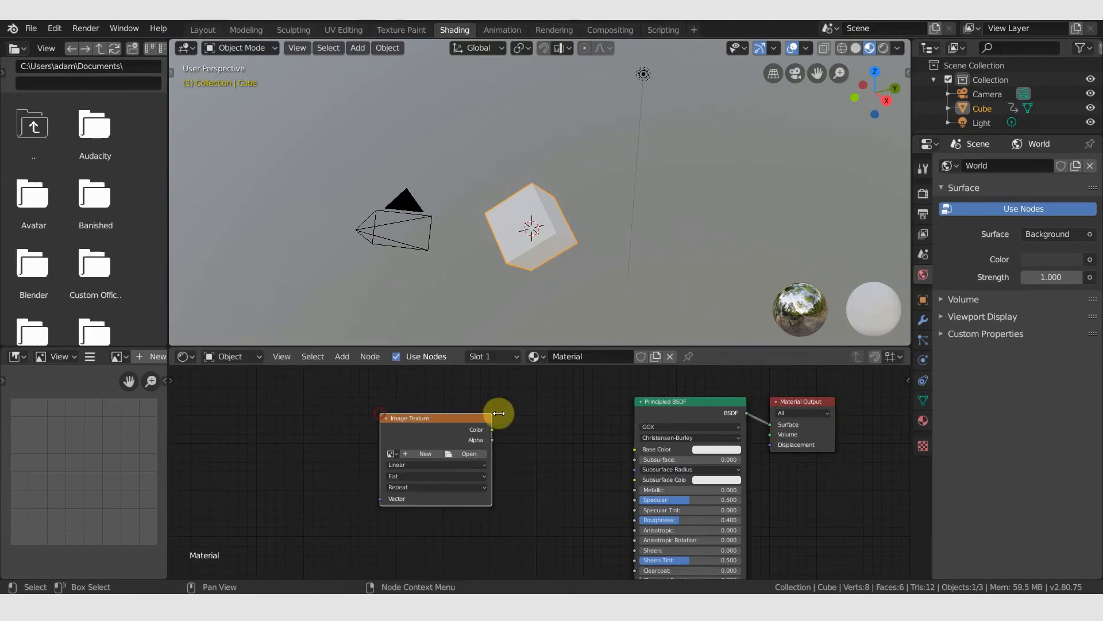
- Connect the Image Texture node's Color output to the Principled BSDF's Base Color and load Texture test2.png into the node
{"action": "left_click_drag", "start_coordinate": [493, 430], "coordinate": [635, 448]}
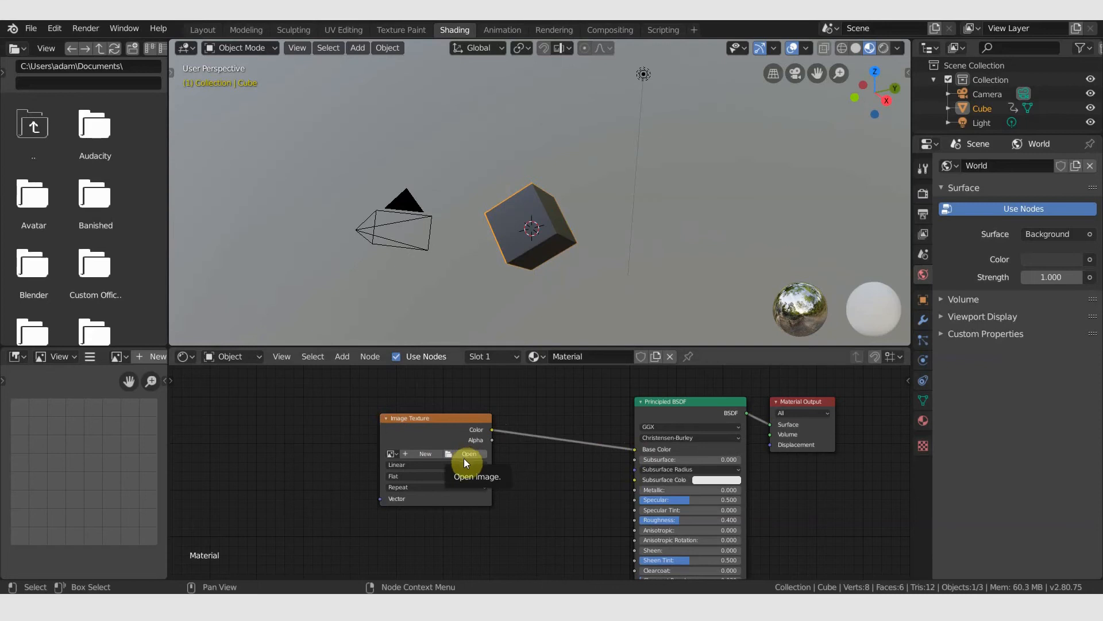
{"action": "left_click", "coordinate": [348, 30]}
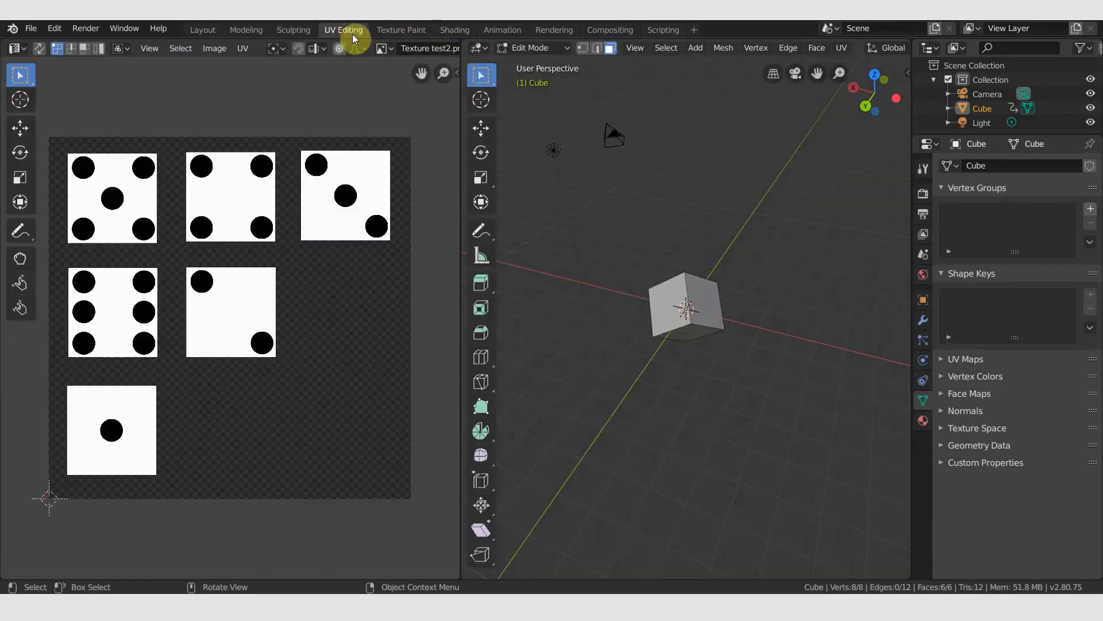
{"action": "left_click", "coordinate": [454, 30]}
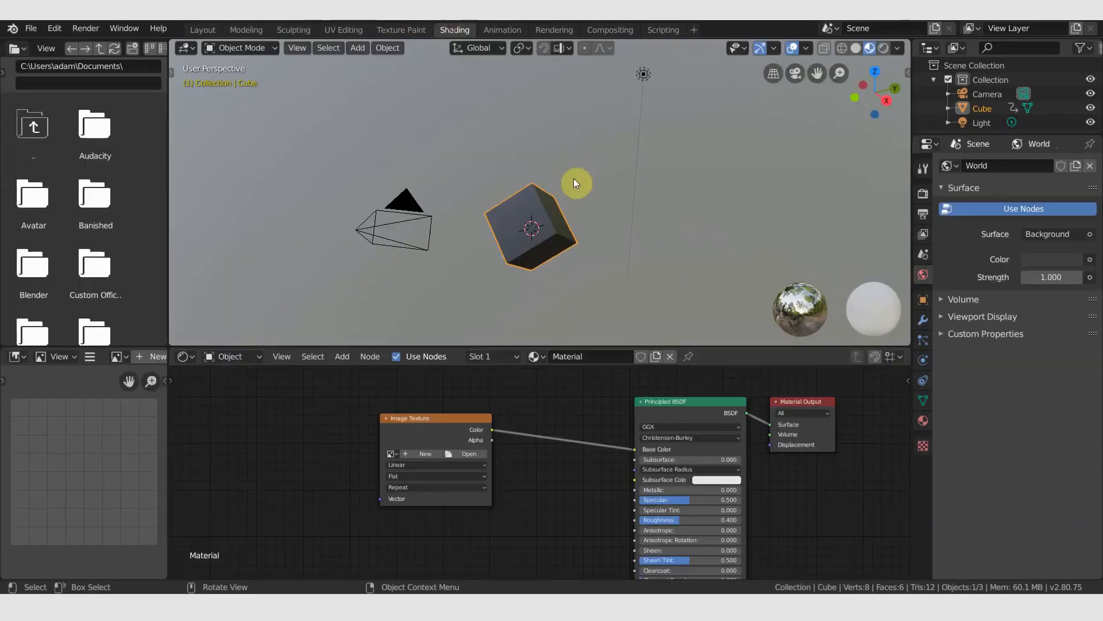
{"action": "left_click", "coordinate": [468, 454]}
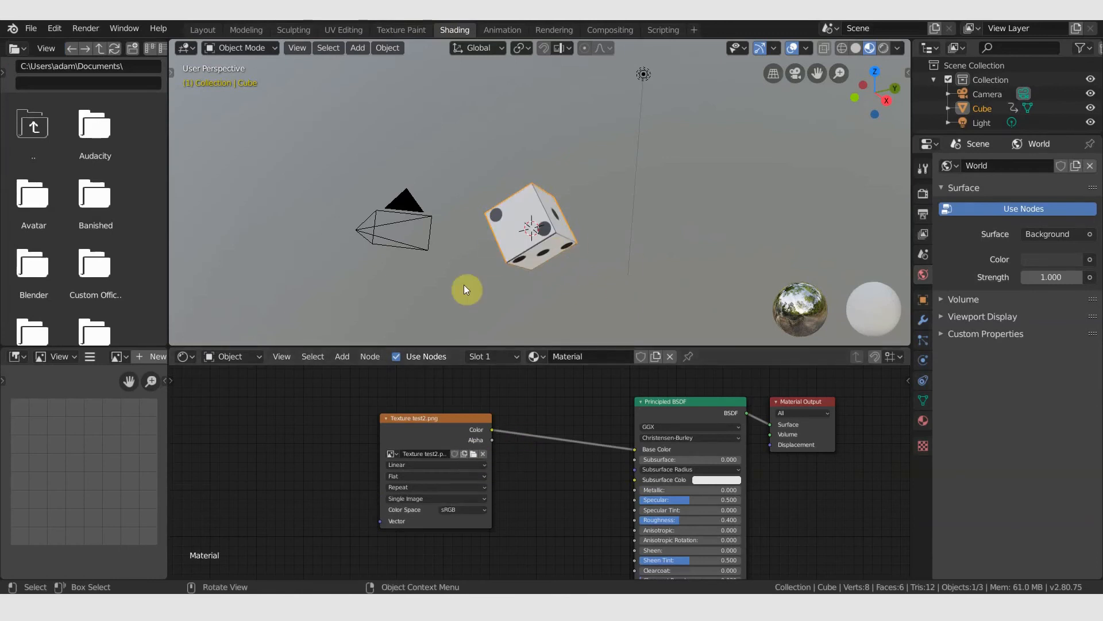
{"action": "middle_click_drag", "start_coordinate": [540, 246], "coordinate": [503, 280]}
- Add a UV Map node in front of the image texture node
{"action": "key", "text": "shift+a"}
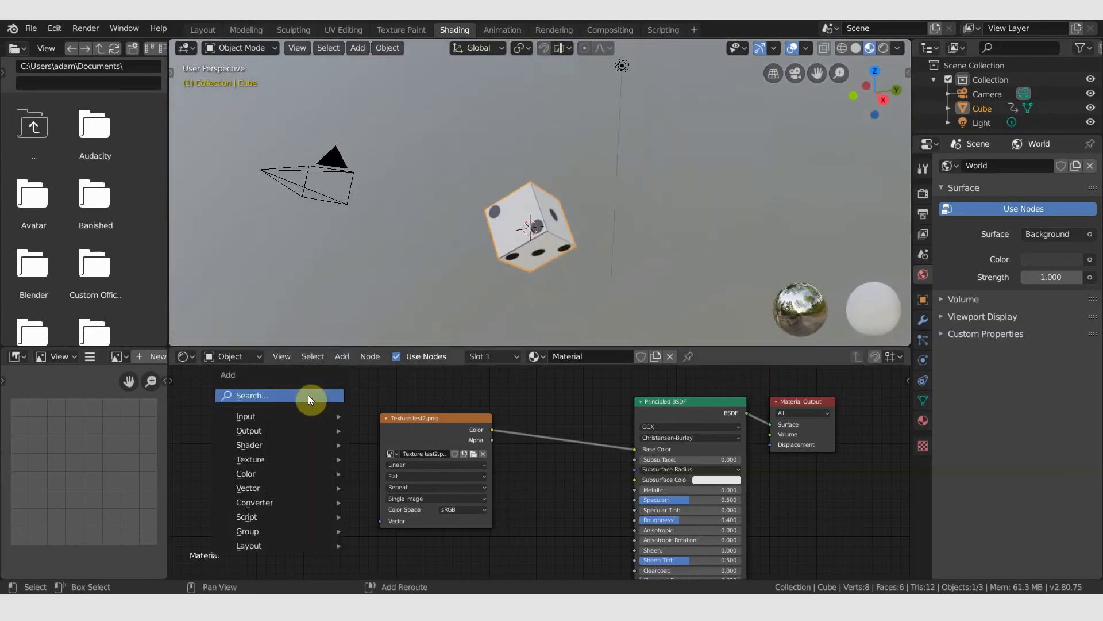
{"action": "left_click", "coordinate": [302, 394]}
{"action": "type", "text": "UV"}
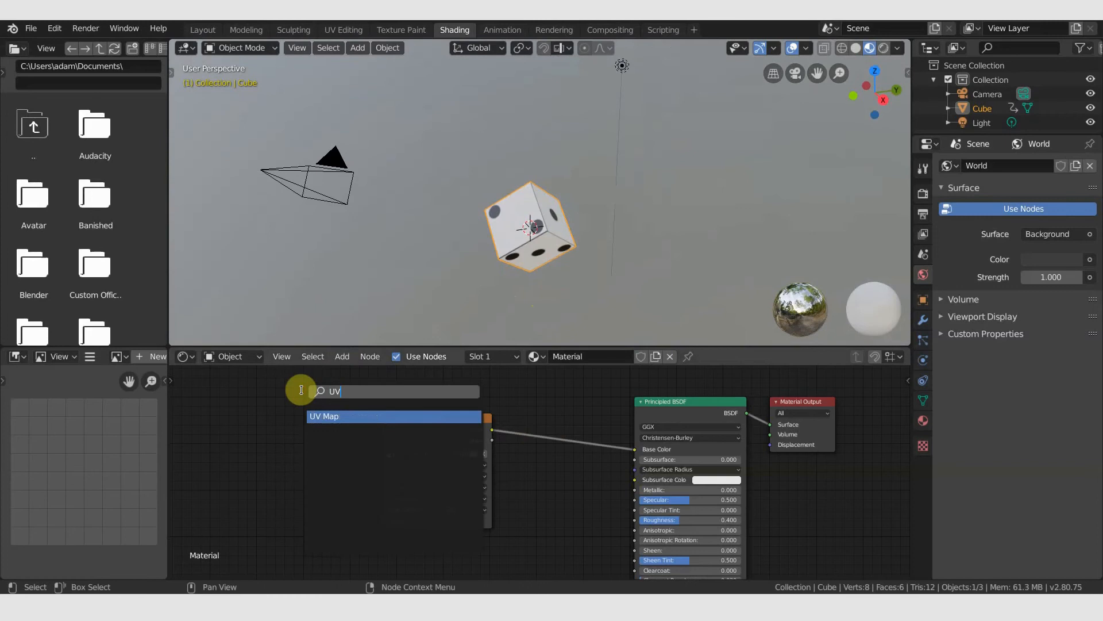
{"action": "left_click", "coordinate": [345, 414]}
{"action": "left_click", "coordinate": [244, 422]}
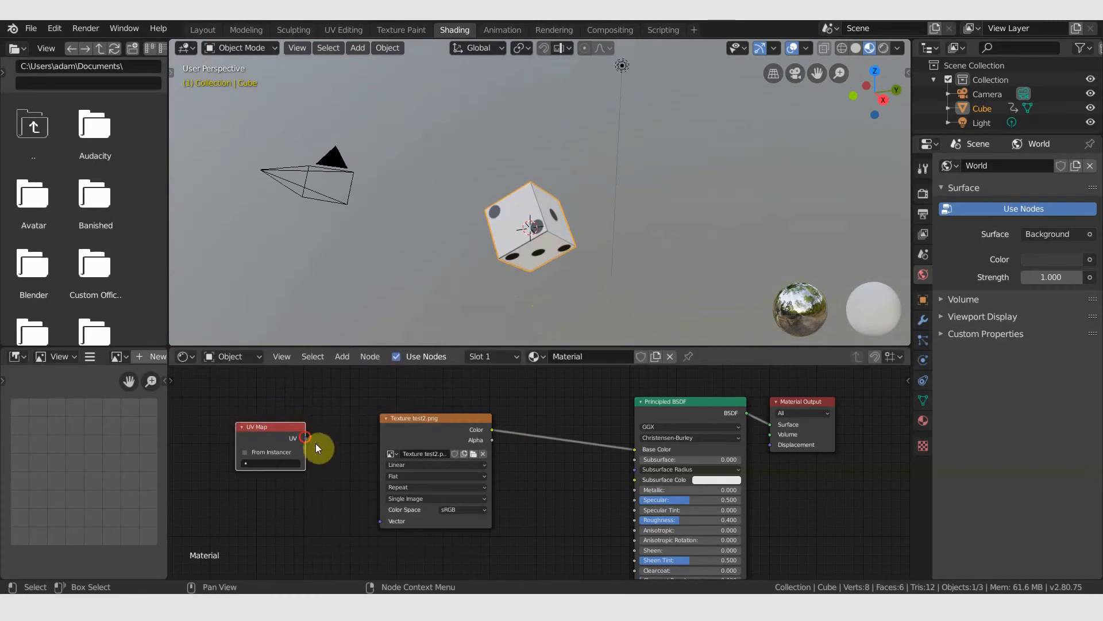
- Connect the UV Map node to the texture's Vector input, choose UVMap as its map, and shift the texture node slightly away from it
{"action": "left_click_drag", "start_coordinate": [317, 447], "coordinate": [378, 524]}
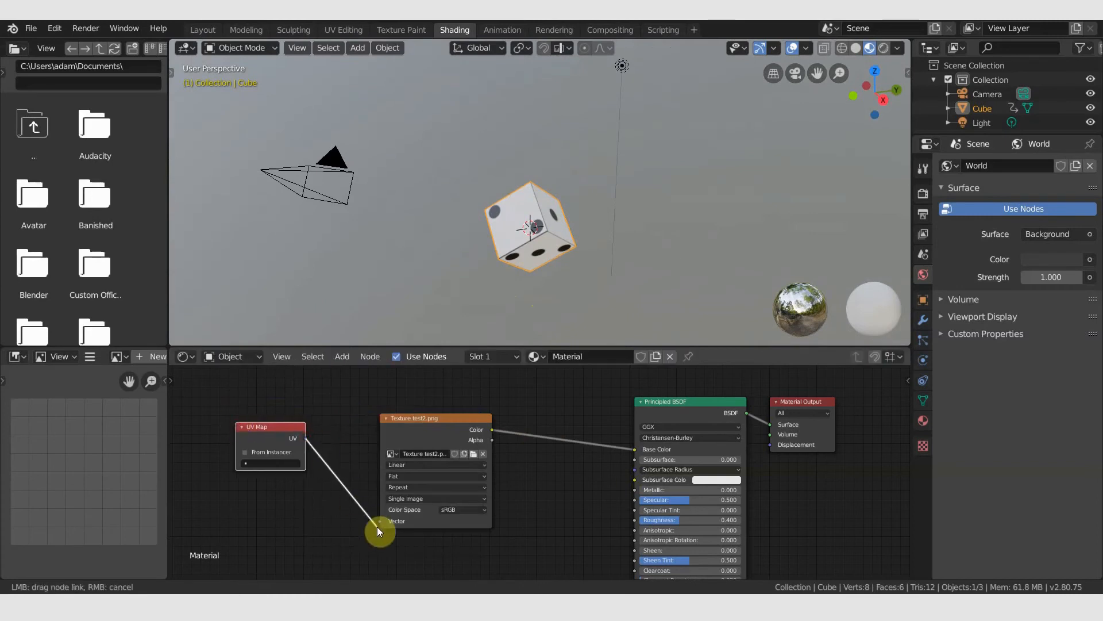
{"action": "left_click", "coordinate": [274, 463]}
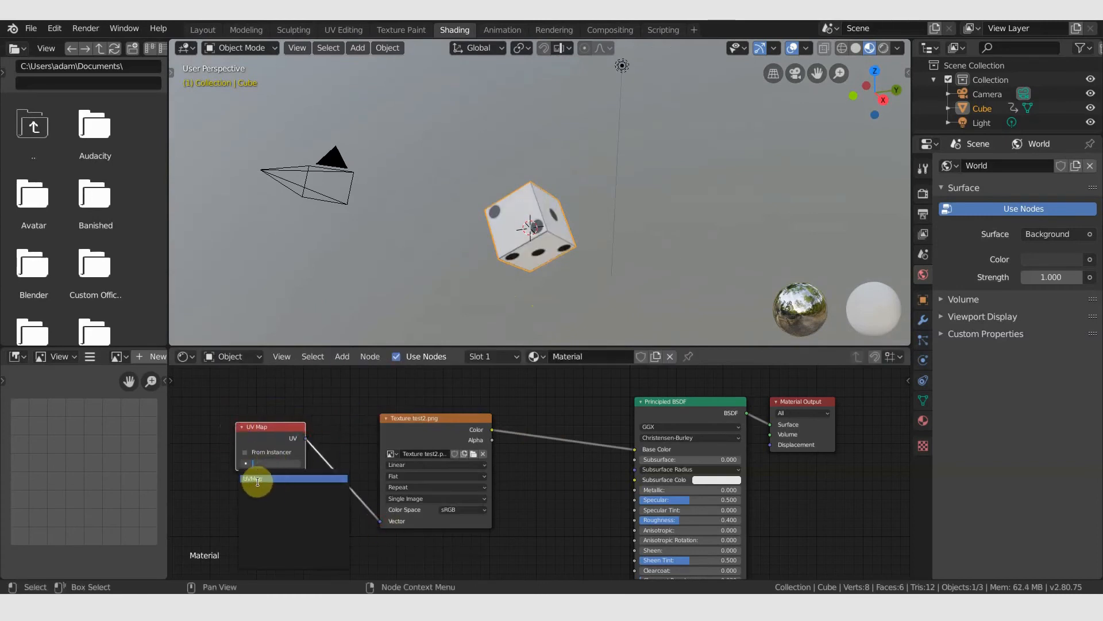
{"action": "left_click", "coordinate": [252, 480]}
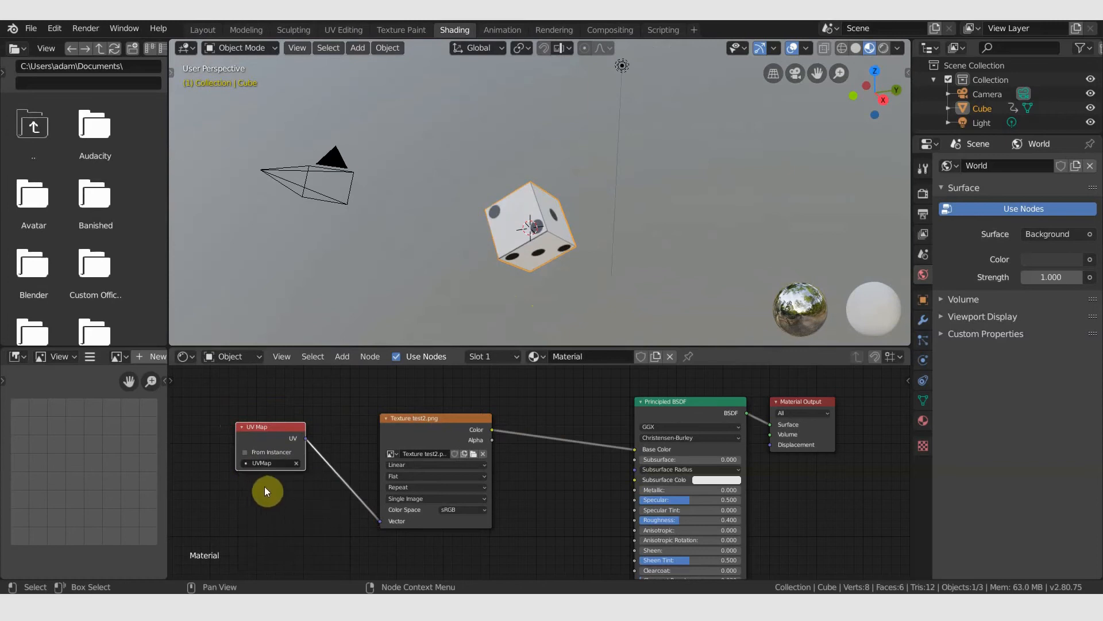
{"action": "left_click", "coordinate": [398, 424]}
{"action": "mouse_move", "coordinate": [395, 421]}
{"action": "left_mouse_down"}
{"action": "mouse_move", "coordinate": [394, 437]}
{"action": "mouse_move", "coordinate": [411, 414]}
{"action": "left_mouse_up"}
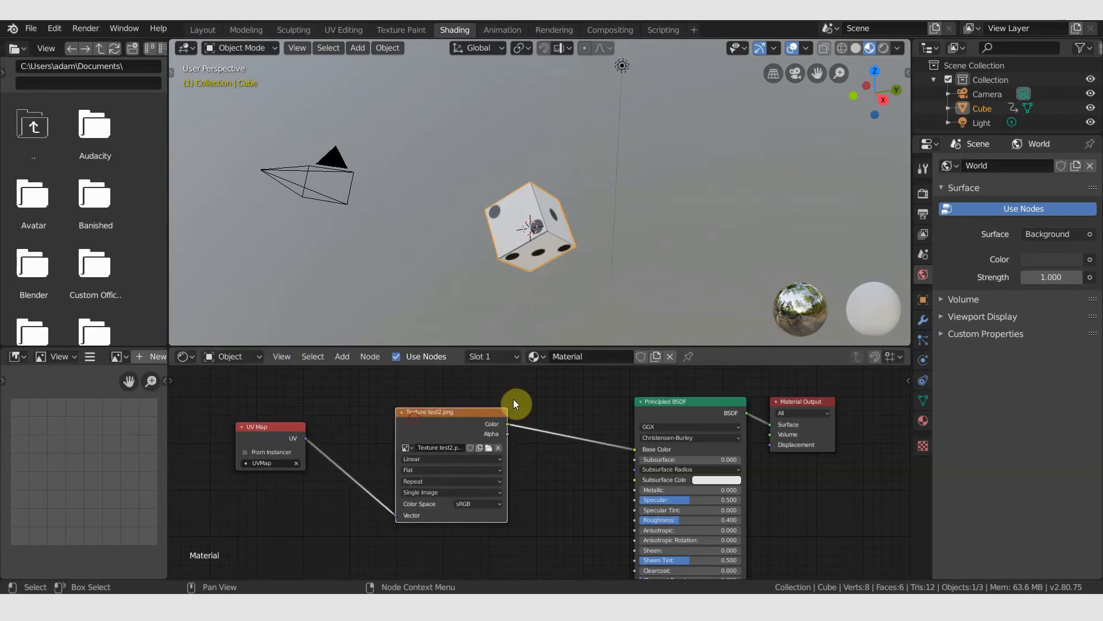
- Play the animation briefly to preview the textured dice spinning
{"action": "middle_click_drag", "start_coordinate": [587, 402], "coordinate": [516, 396]}
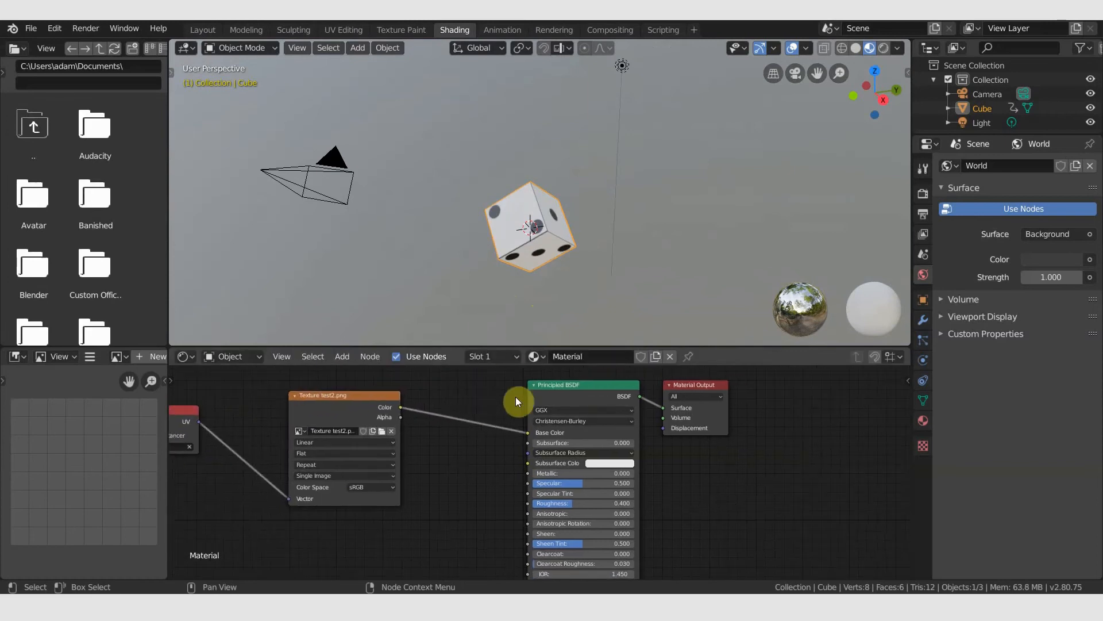
{"action": "key", "text": "space"}
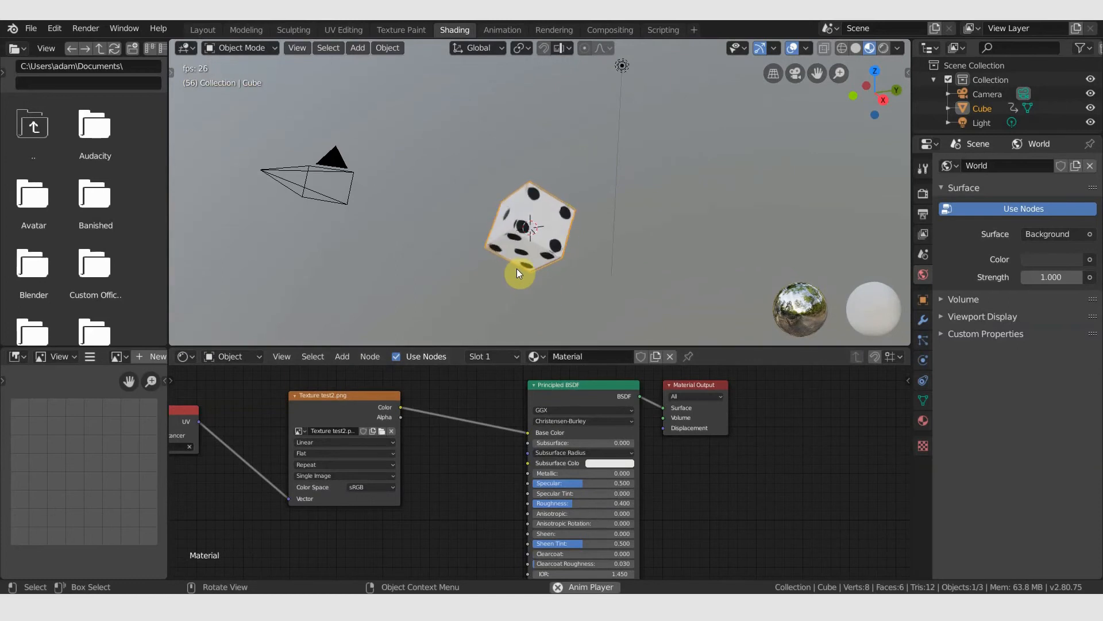
{"action": "key", "text": "space"}
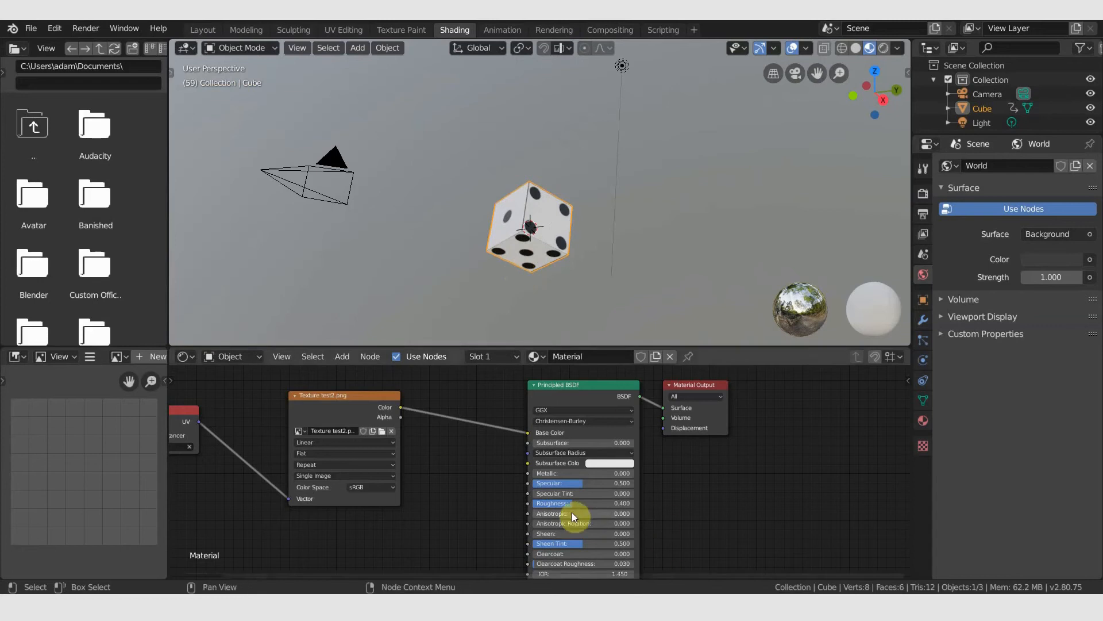
- Adjust the Principled BSDF of the dice material to Metallic 1.000, Roughness 0.400 and Transmission 0.500
{"action": "left_click_drag", "start_coordinate": [573, 501], "coordinate": [534, 502]}
{"action": "scroll", "coordinate": [565, 547], "scroll_direction": "down", "scroll_amount": 1}
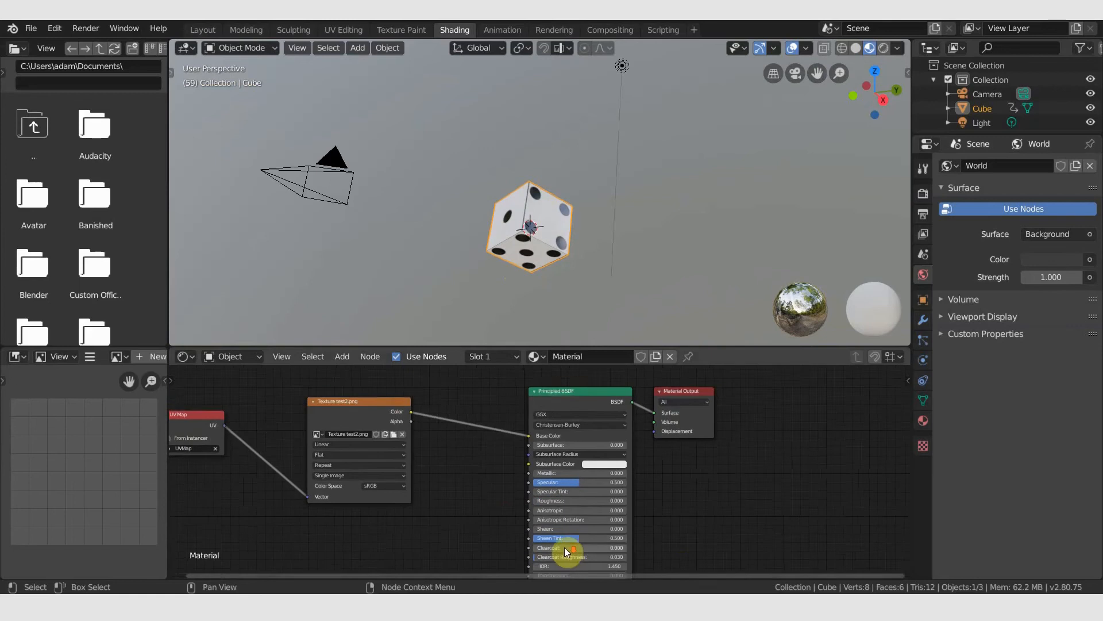
{"action": "middle_click_drag", "start_coordinate": [681, 541], "coordinate": [671, 467]}
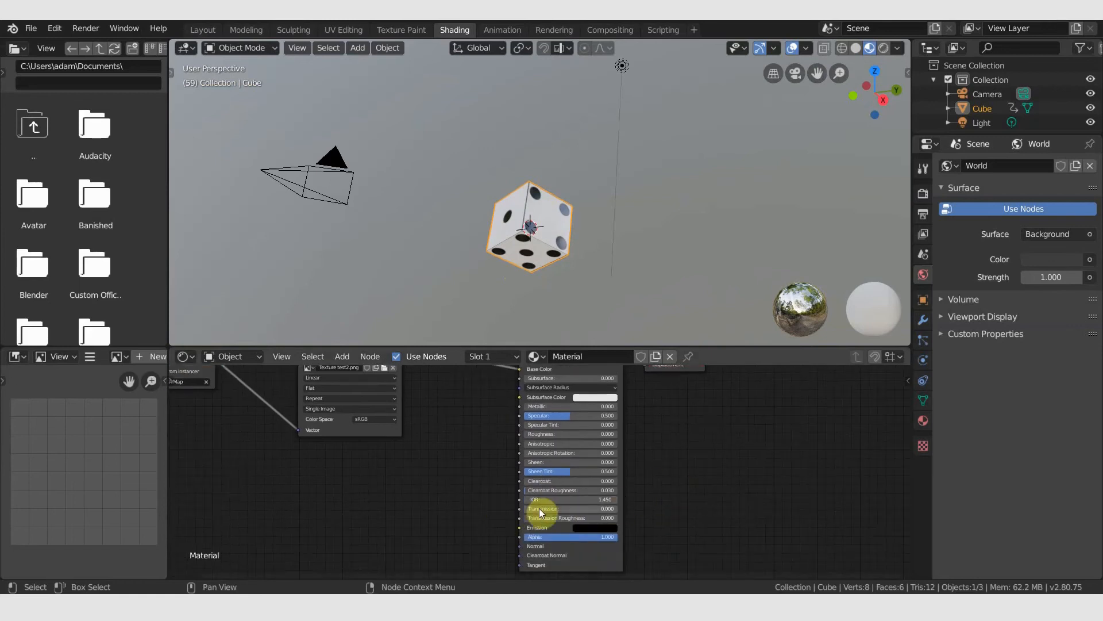
{"action": "left_click_drag", "start_coordinate": [537, 509], "coordinate": [549, 509]}
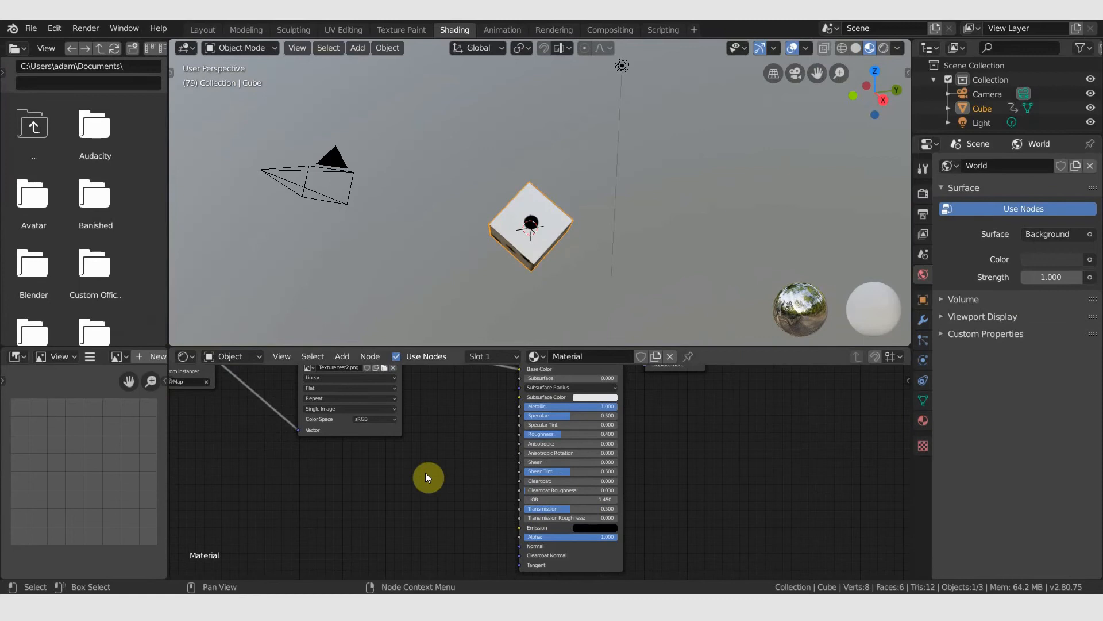
{"action": "middle_click_drag", "start_coordinate": [660, 475], "coordinate": [637, 499]}
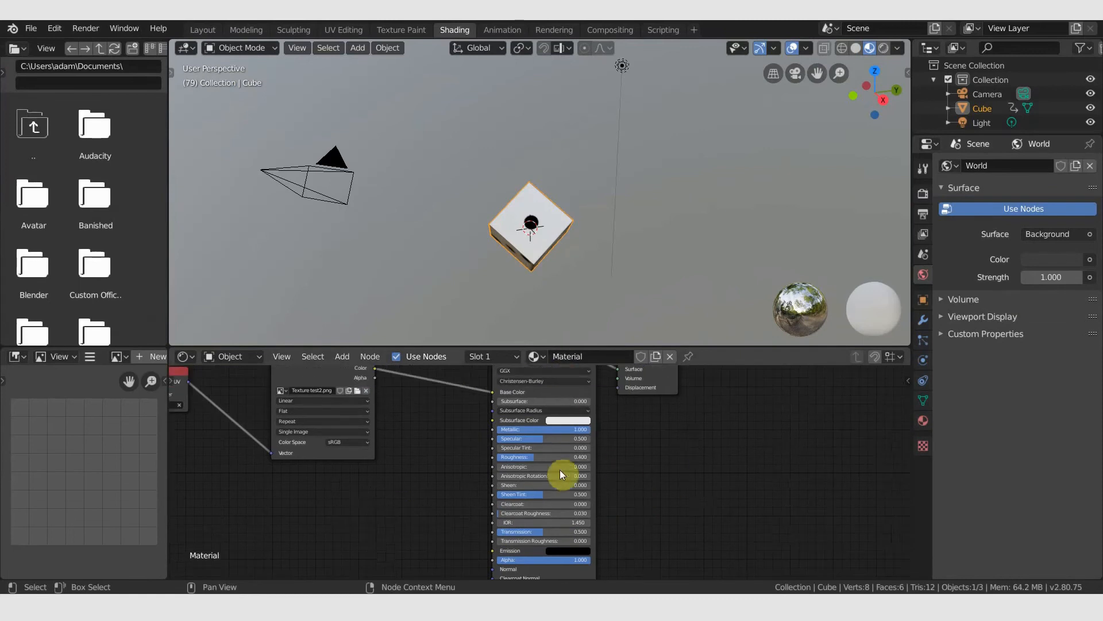
{"action": "middle_click_drag", "start_coordinate": [661, 490], "coordinate": [576, 547]}
{"action": "scroll", "coordinate": [600, 451], "scroll_direction": "up", "scroll_amount": 2}
{"action": "middle_click_drag", "start_coordinate": [568, 497], "coordinate": [584, 517]}
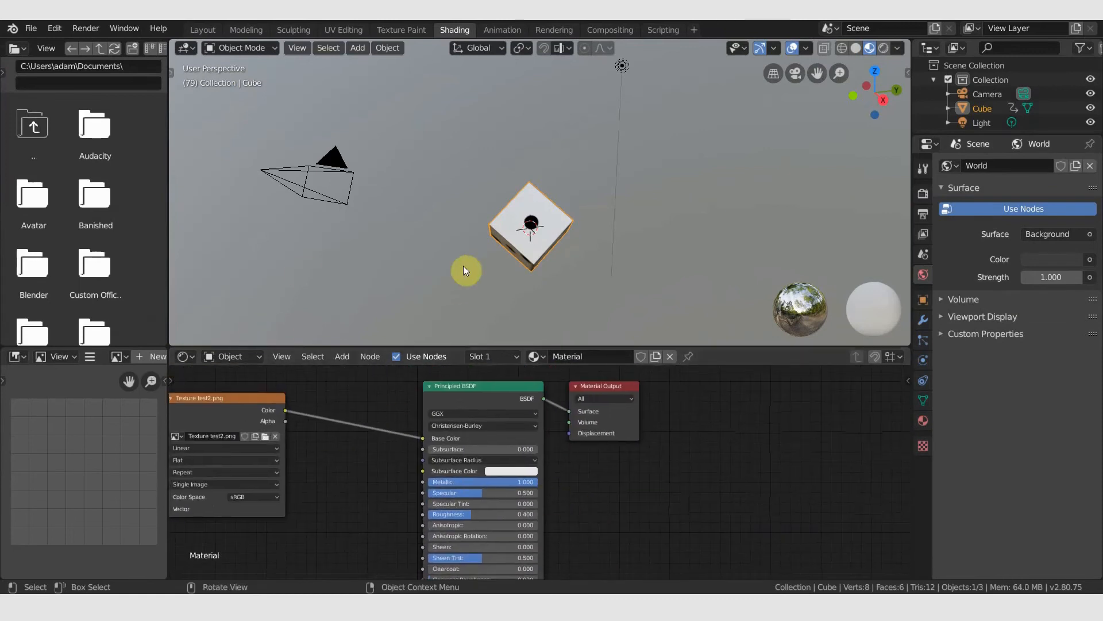
- Return to the Layout workspace and play the dice animation from a raised viewing angle
{"action": "left_click", "coordinate": [203, 30]}
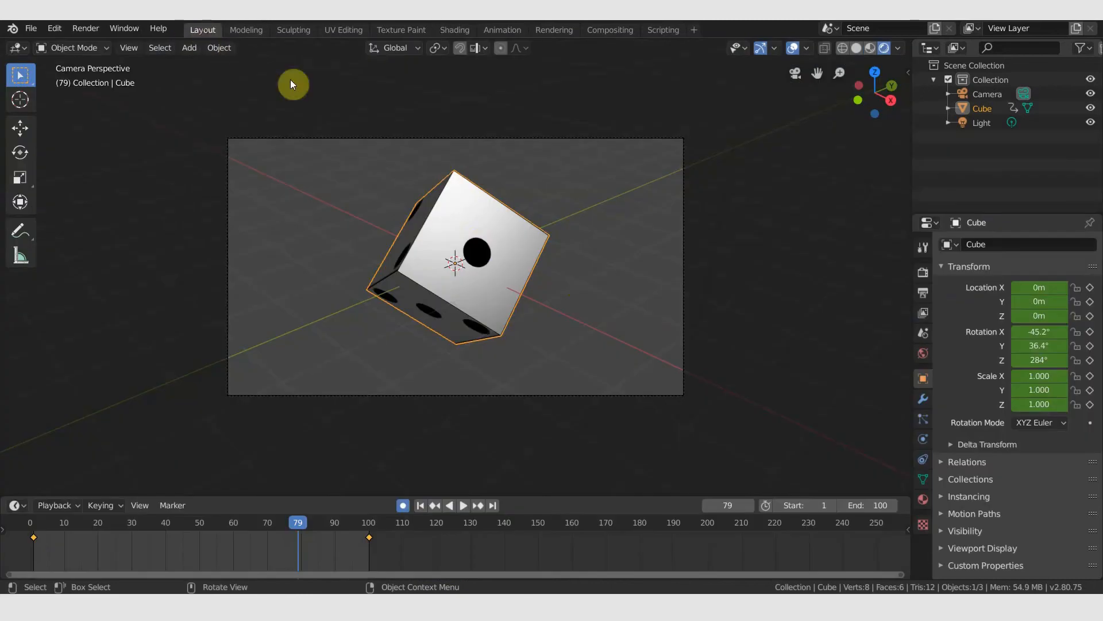
{"action": "key", "text": "KP_7"}
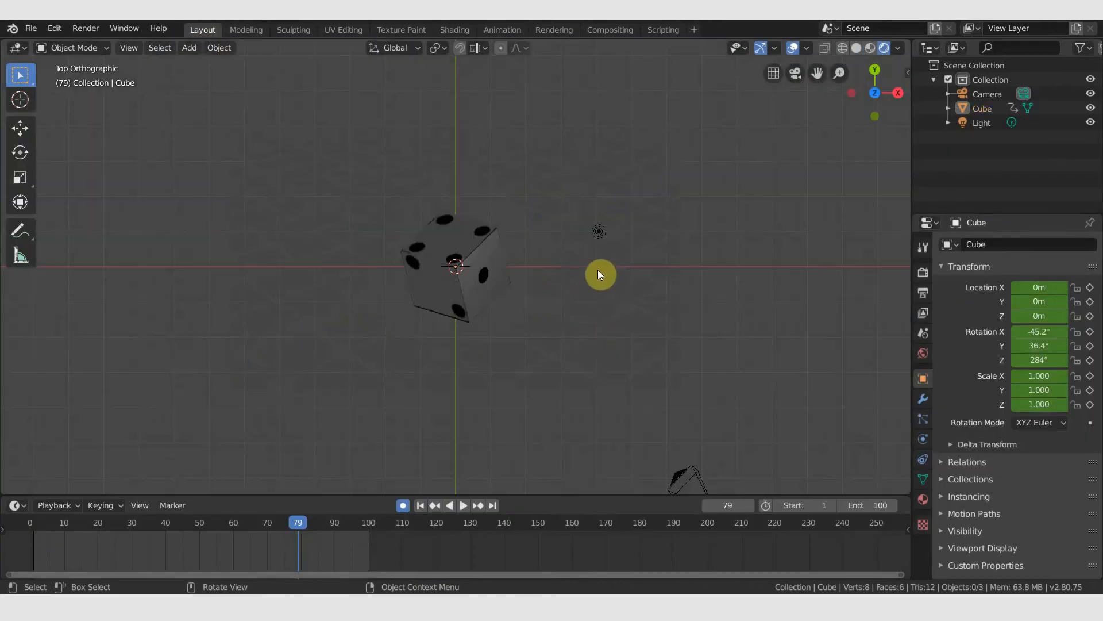
{"action": "middle_click_drag", "start_coordinate": [598, 270], "coordinate": [536, 321]}
{"action": "scroll", "coordinate": [533, 322], "scroll_direction": "down", "scroll_amount": 2}
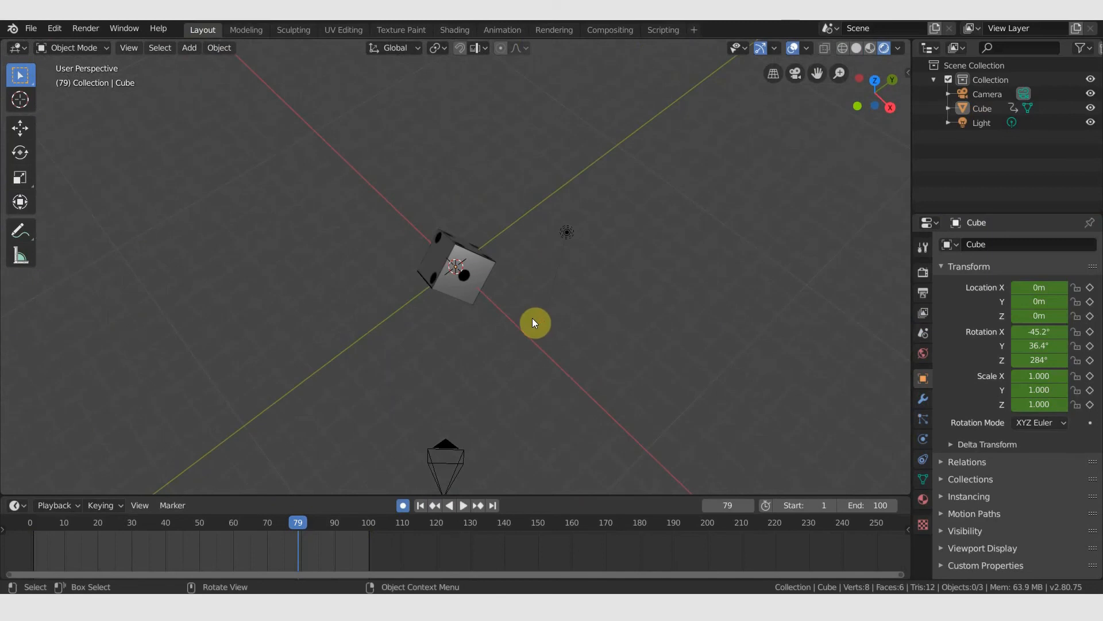
{"action": "key", "text": "space"}
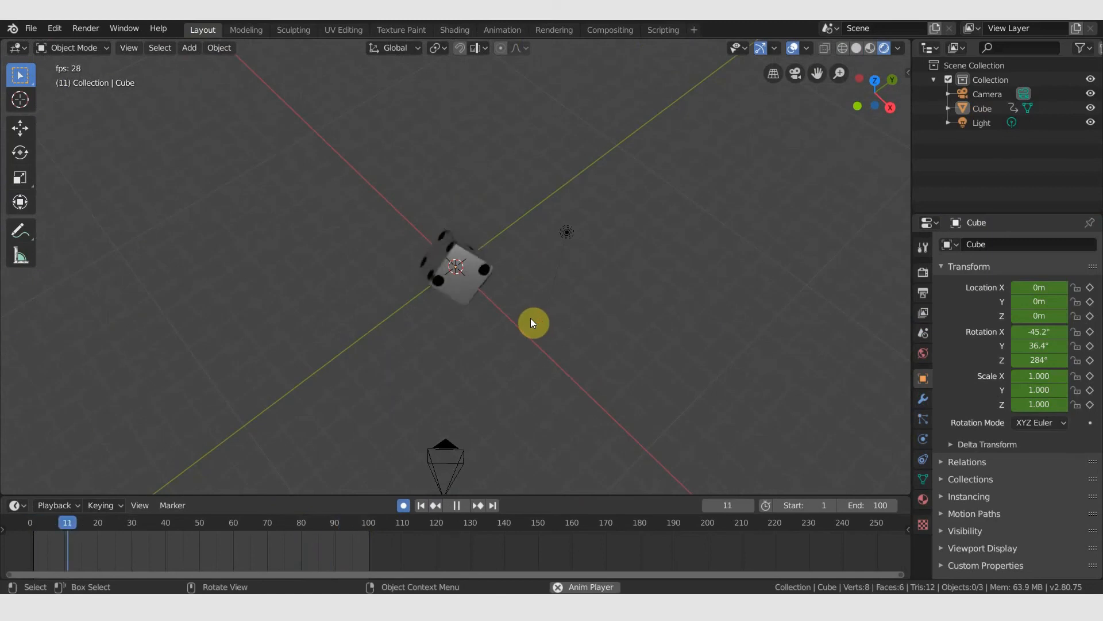
{"action": "key", "text": "space"}
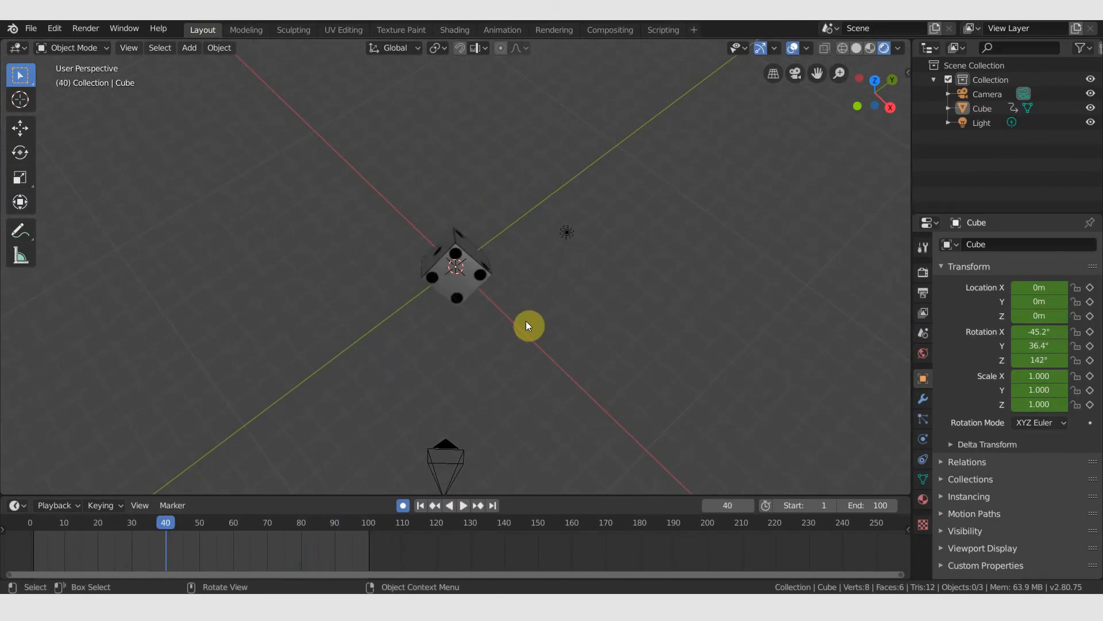
- Add a Bezier circle around the dice and scale it by 4.2
{"action": "key", "text": "shift+a"}
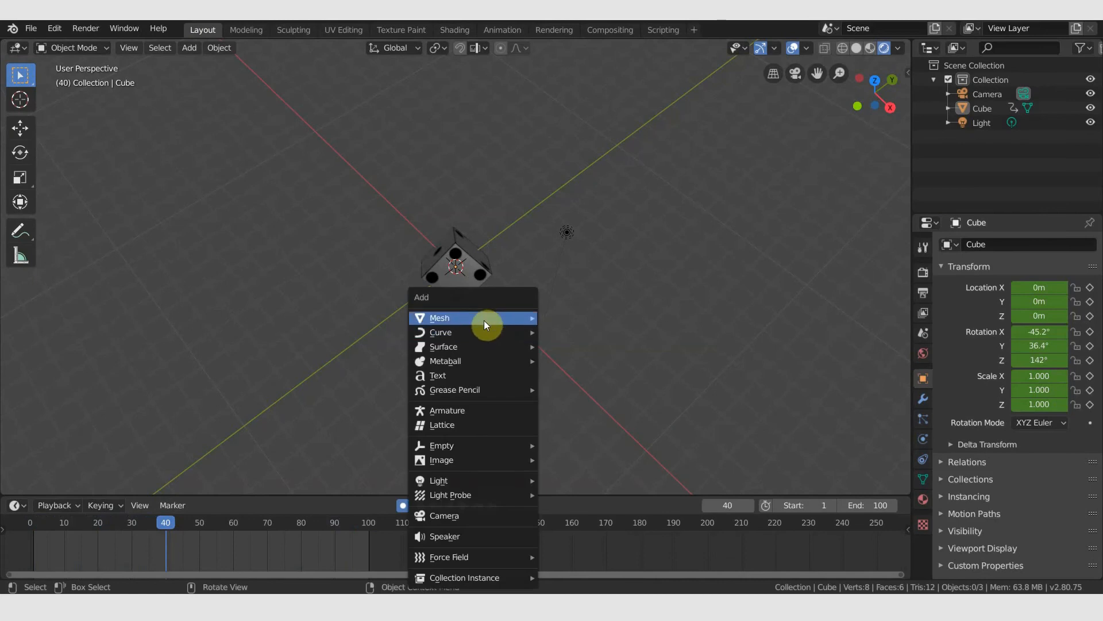
{"action": "mouse_move", "coordinate": [511, 335]}
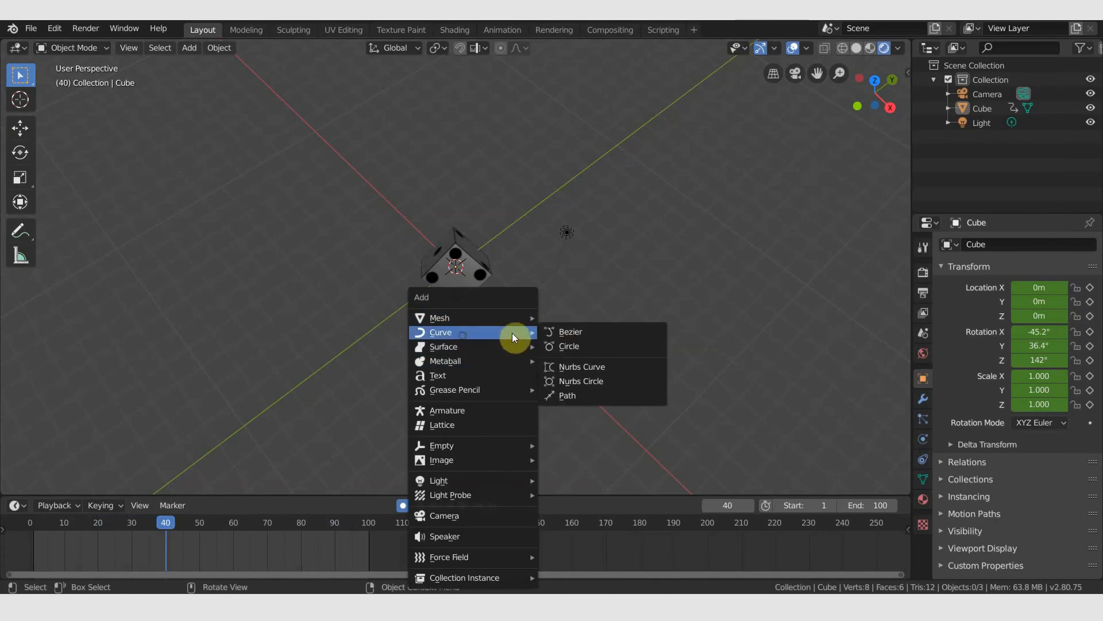
{"action": "left_click", "coordinate": [566, 346]}
{"action": "key", "text": "s"}
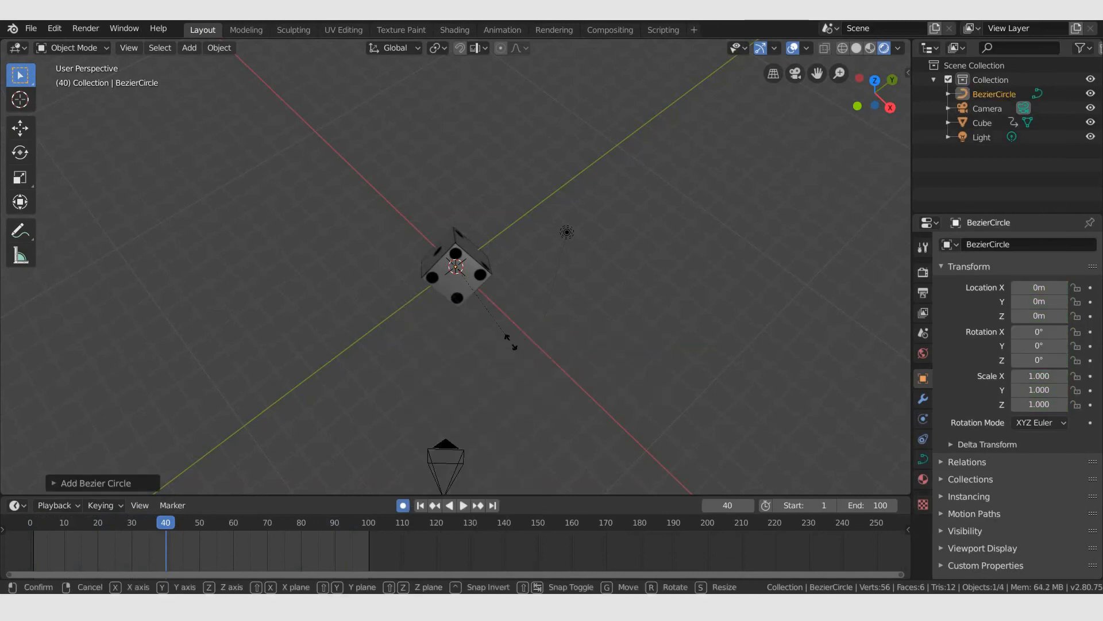
{"action": "type", "text": "4.2"}
{"action": "left_click", "coordinate": [797, 429]}
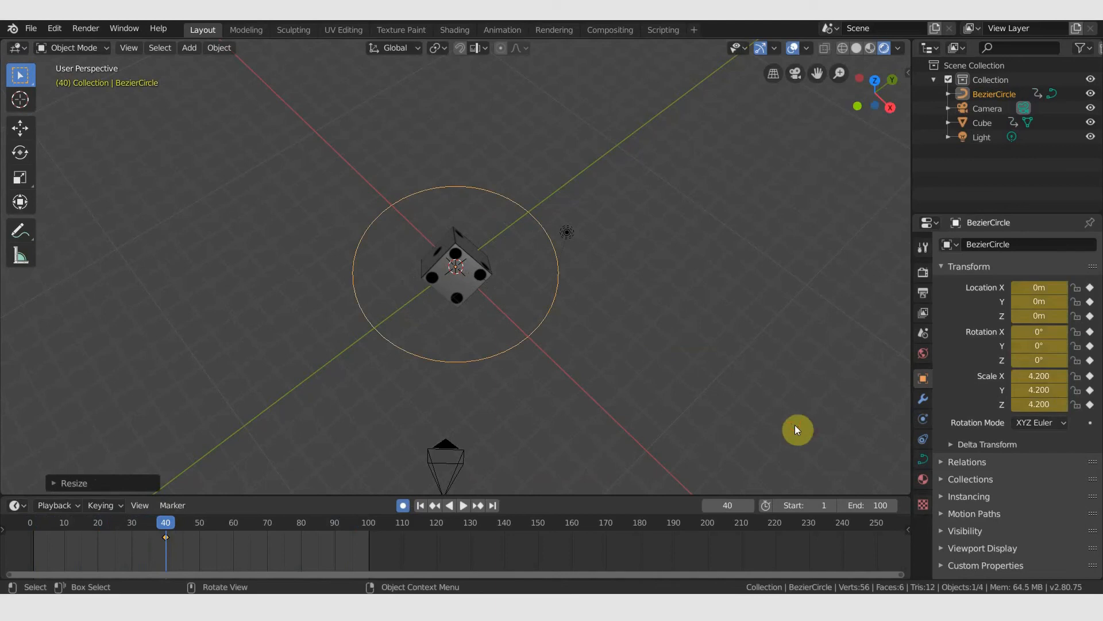
{"action": "key", "text": "shift+a"}
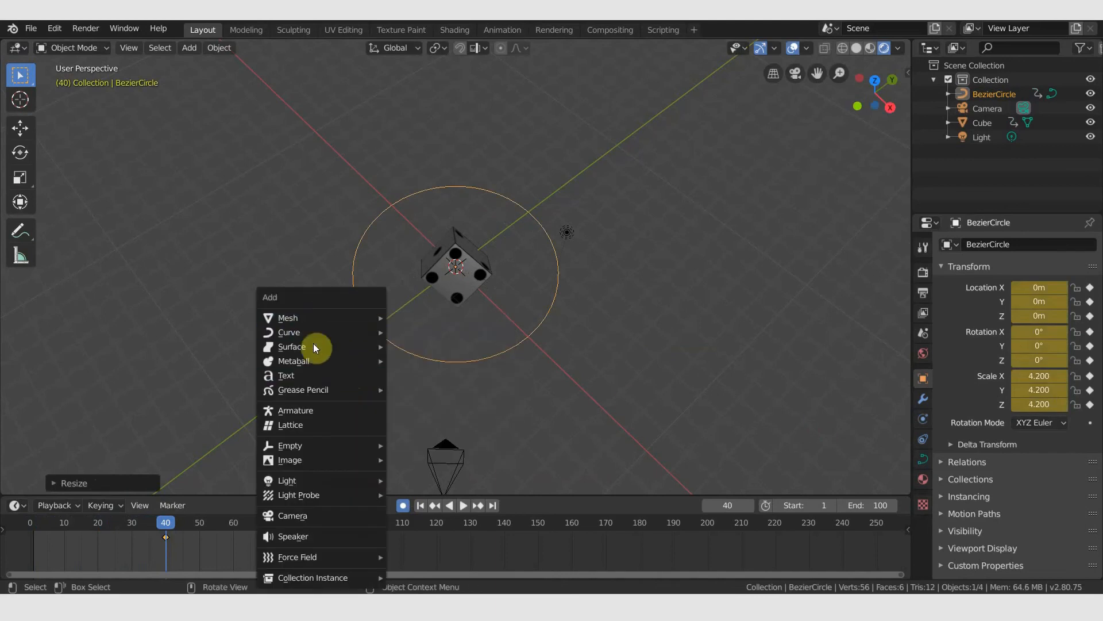
{"action": "mouse_move", "coordinate": [297, 328]}
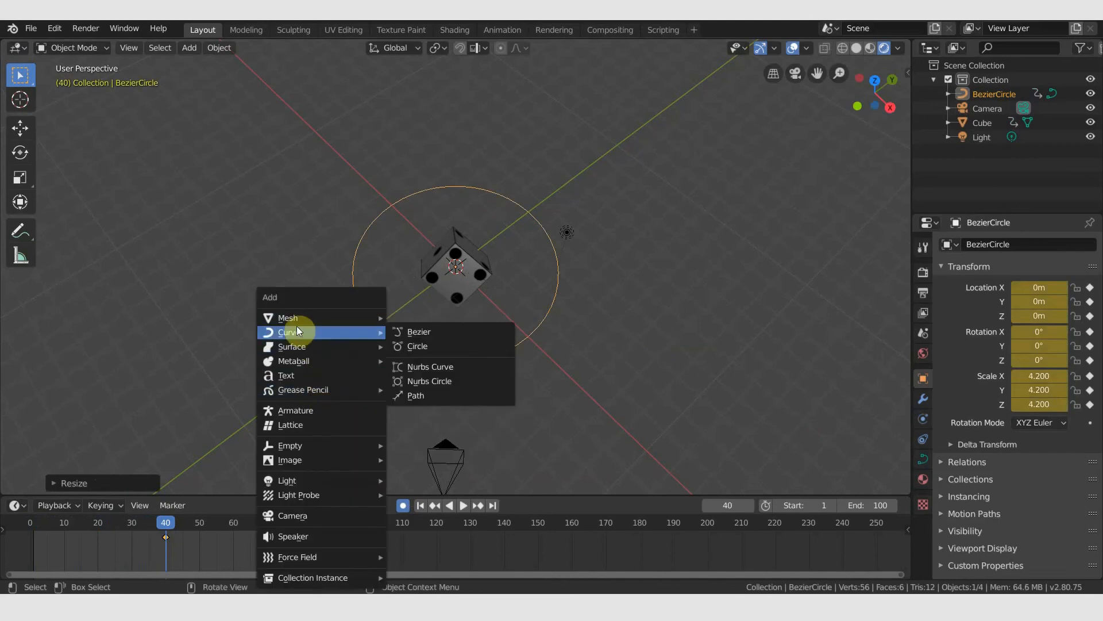
{"action": "left_click", "coordinate": [138, 316]}
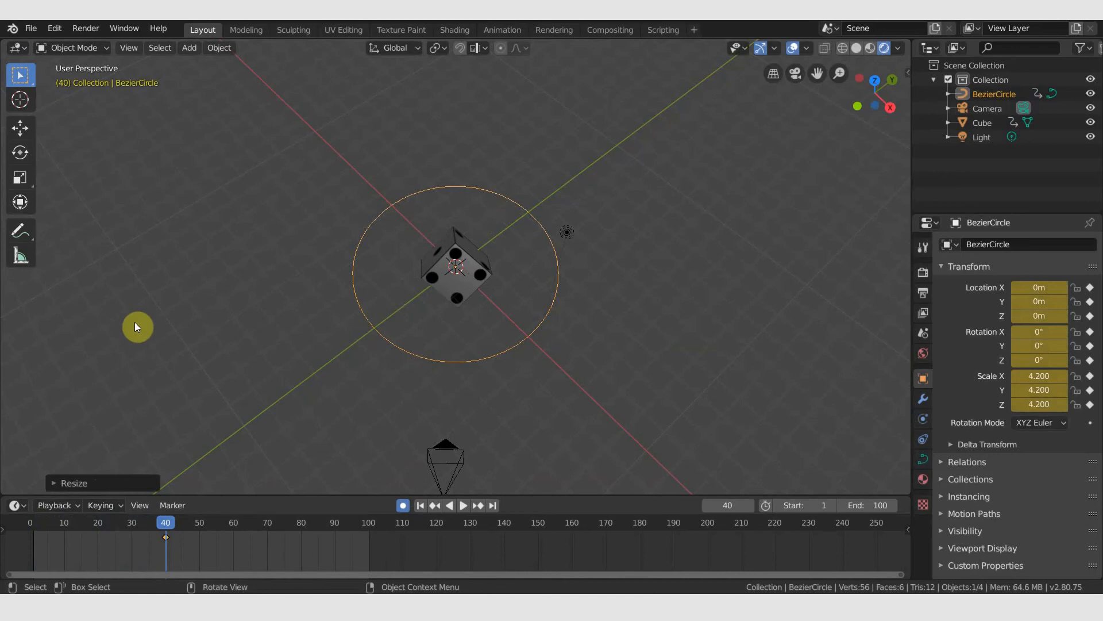
- Enlarge the Bezier circle around the dice to a scale of about 5.5
{"action": "left_click", "coordinate": [463, 352]}
{"action": "left_click", "coordinate": [483, 369]}
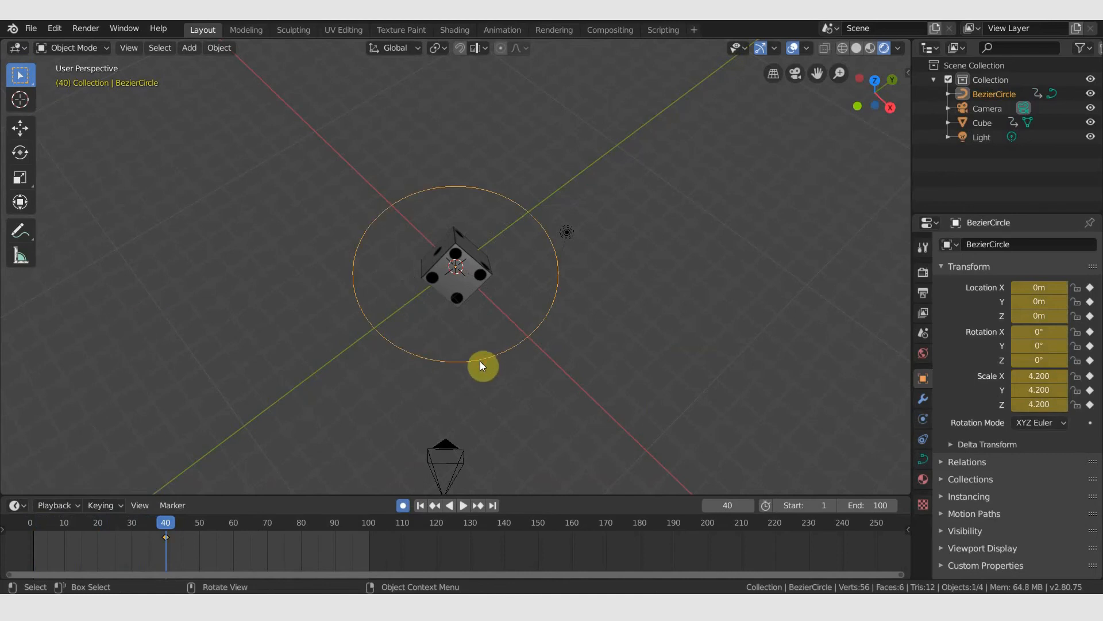
{"action": "key", "text": "s"}
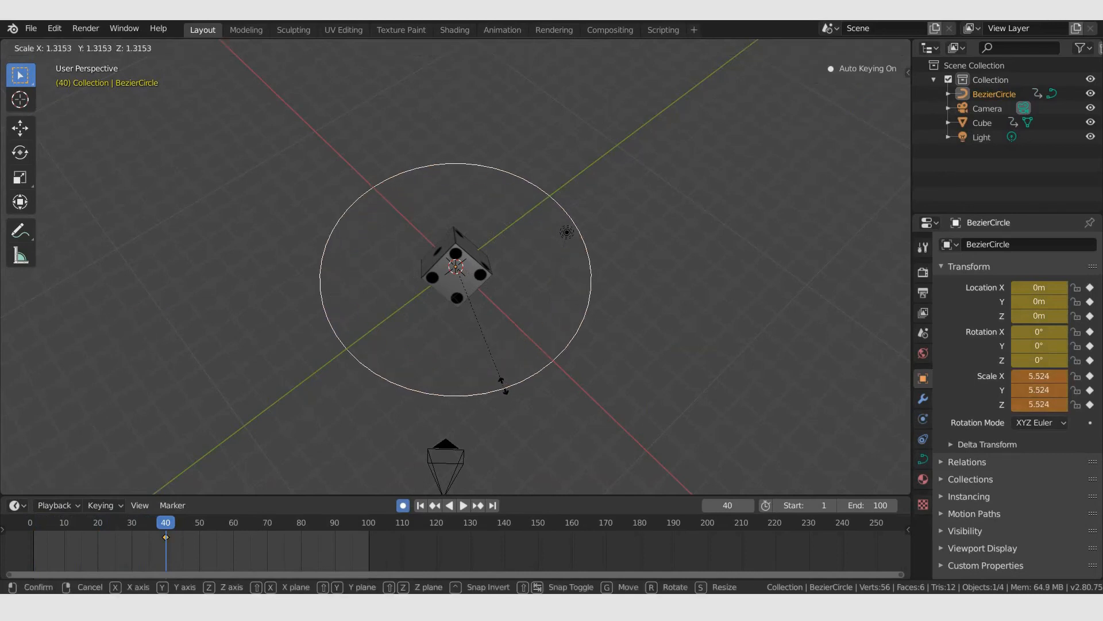
{"action": "left_click", "coordinate": [503, 385]}
- Add a Follow Path constraint to the light and set BezierCircle as its target
{"action": "left_click", "coordinate": [568, 244]}
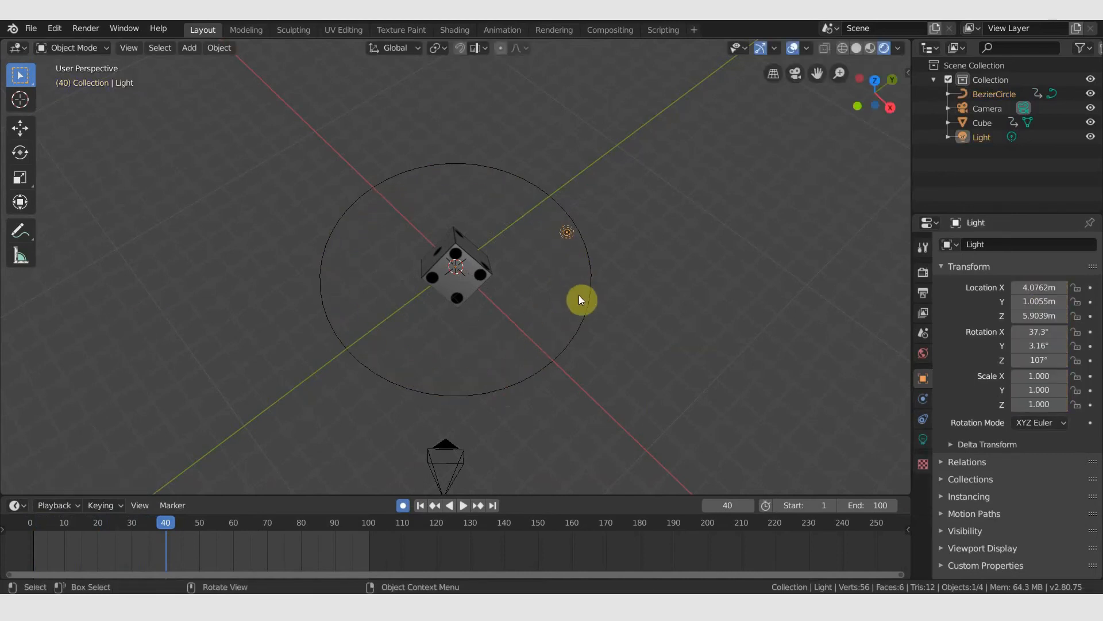
{"action": "left_click", "coordinate": [923, 400]}
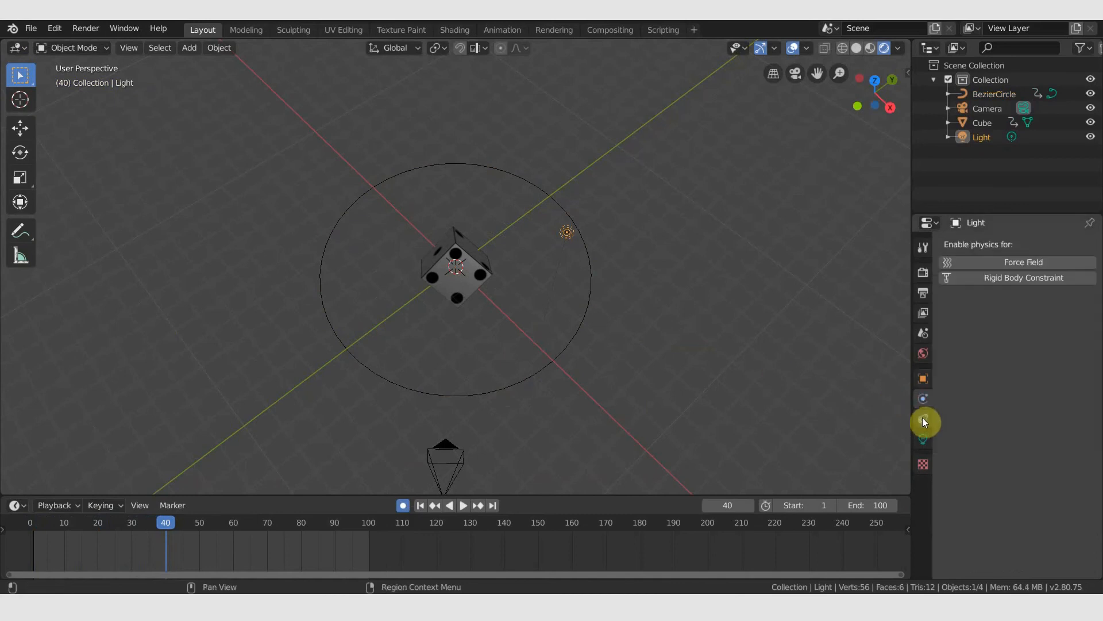
{"action": "left_click", "coordinate": [922, 419]}
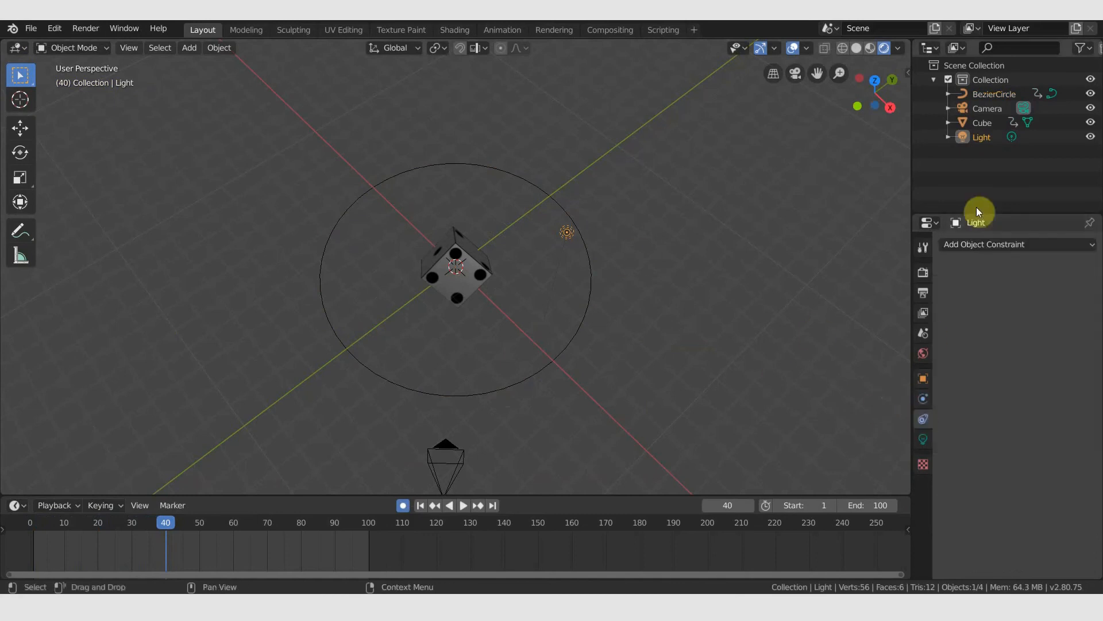
{"action": "left_click", "coordinate": [987, 243]}
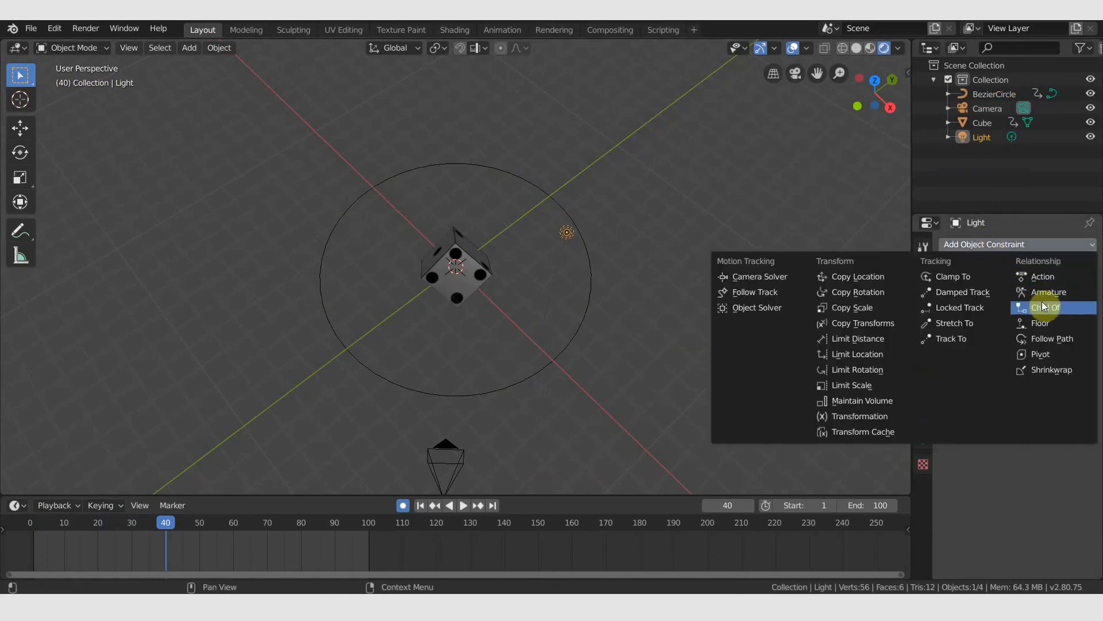
{"action": "left_click", "coordinate": [1043, 339]}
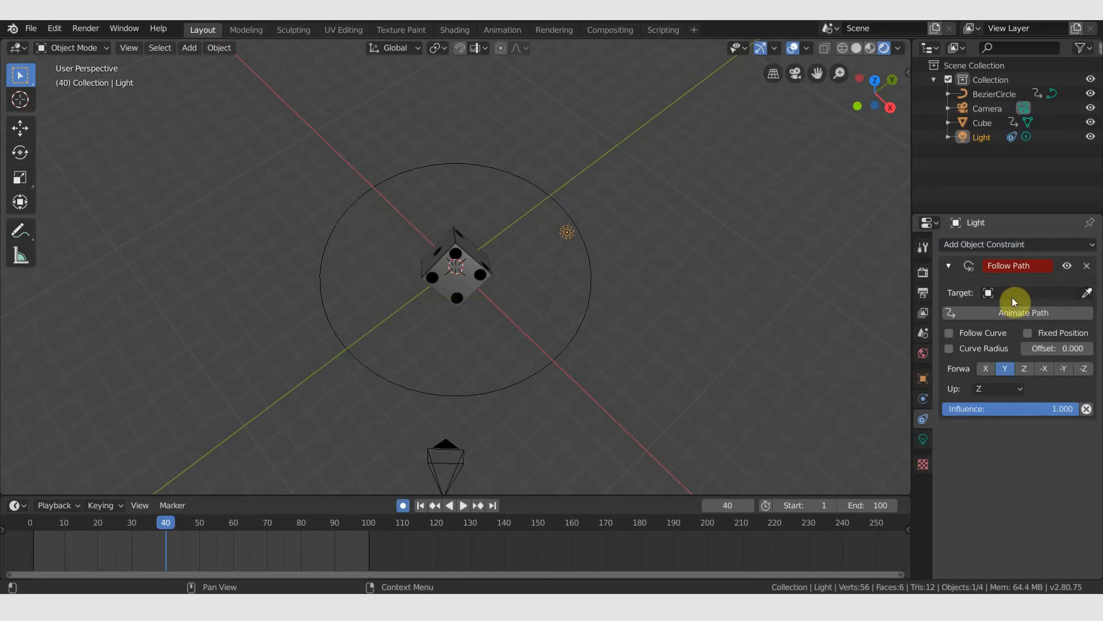
{"action": "left_click", "coordinate": [1013, 294]}
{"action": "left_click", "coordinate": [978, 315]}
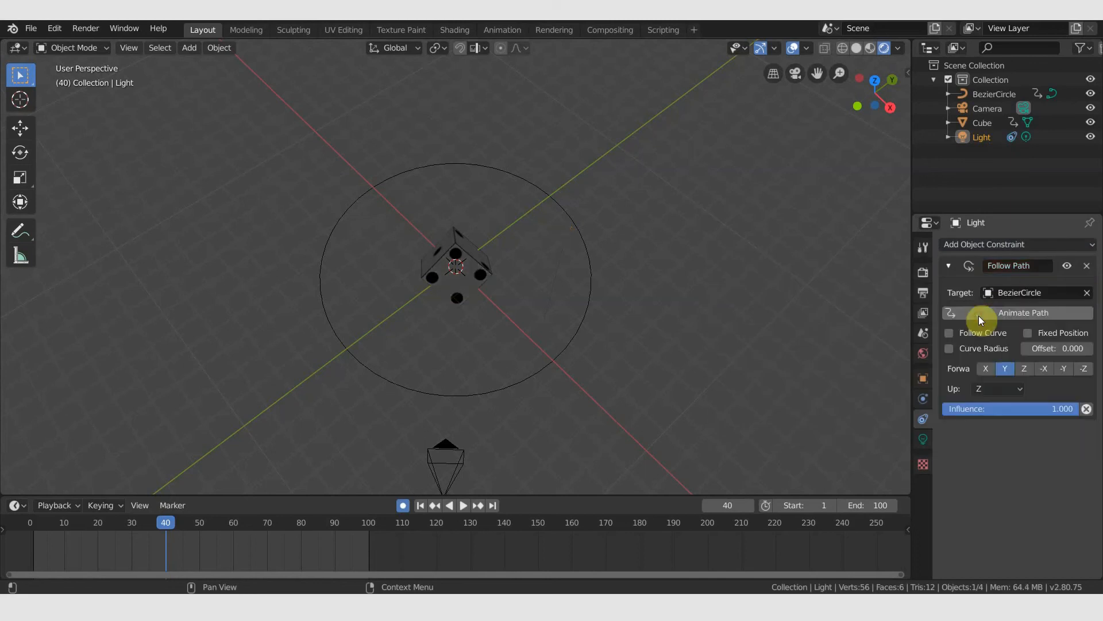
- Move the light in top view to the negative Y side of the circle
{"action": "scroll", "coordinate": [608, 367], "scroll_direction": "down", "scroll_amount": 6}
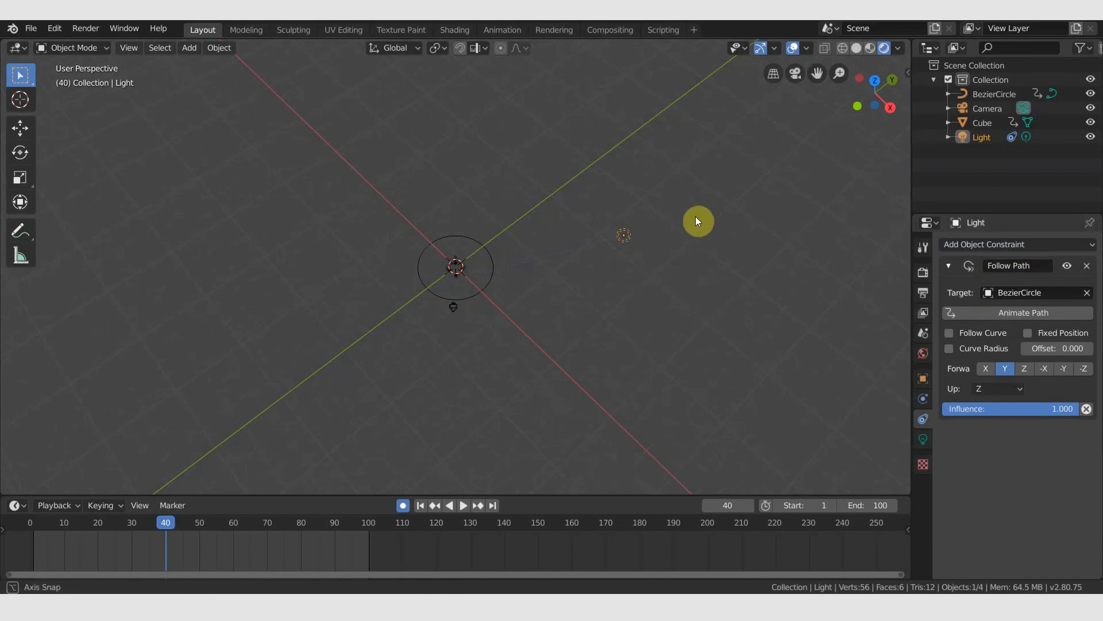
{"action": "middle_click_drag", "start_coordinate": [696, 216], "coordinate": [663, 267]}
{"action": "key", "text": "g"}
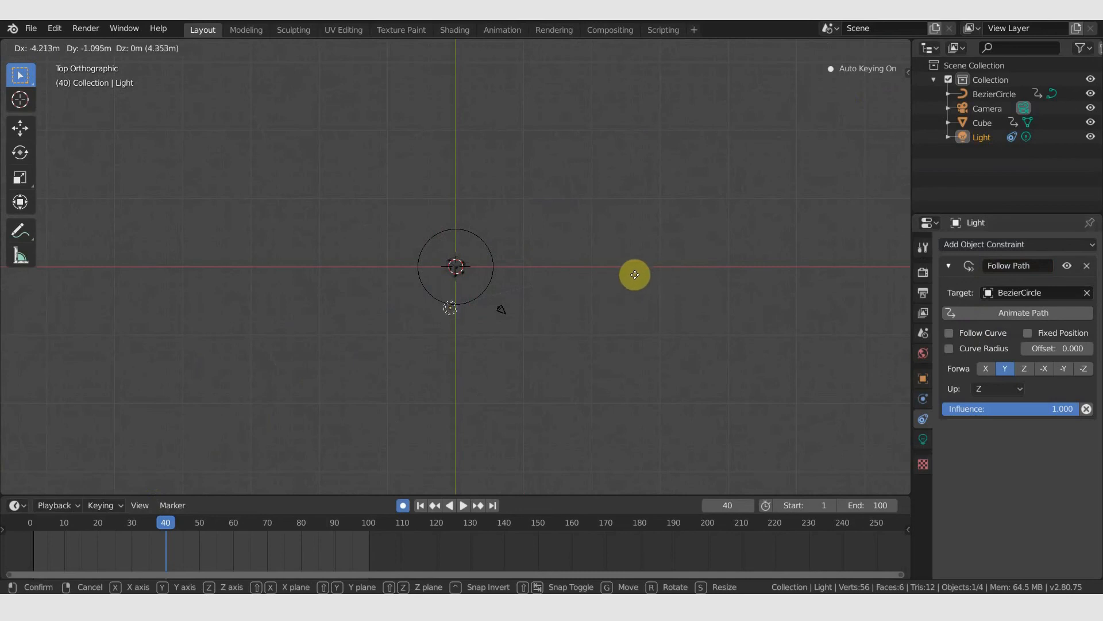
{"action": "left_click", "coordinate": [635, 279]}
- Fine-tune the light along X and Y so it sits where the circle crosses the negative Y axis
{"action": "scroll", "coordinate": [470, 370], "scroll_direction": "up", "scroll_amount": 6}
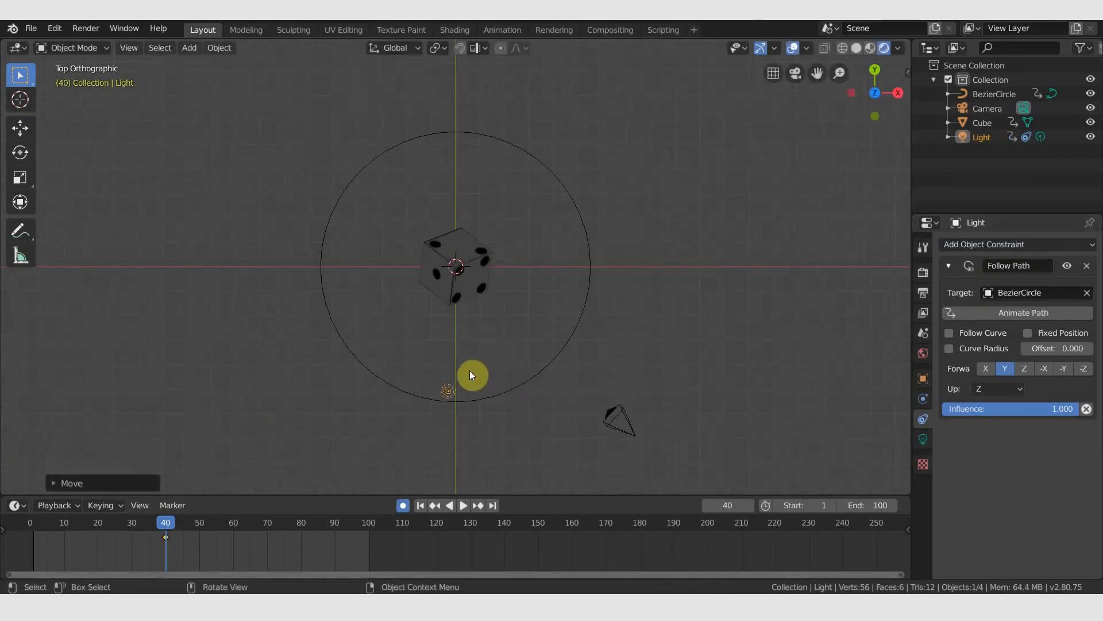
{"action": "key", "text": "g"}
{"action": "key", "text": "x"}
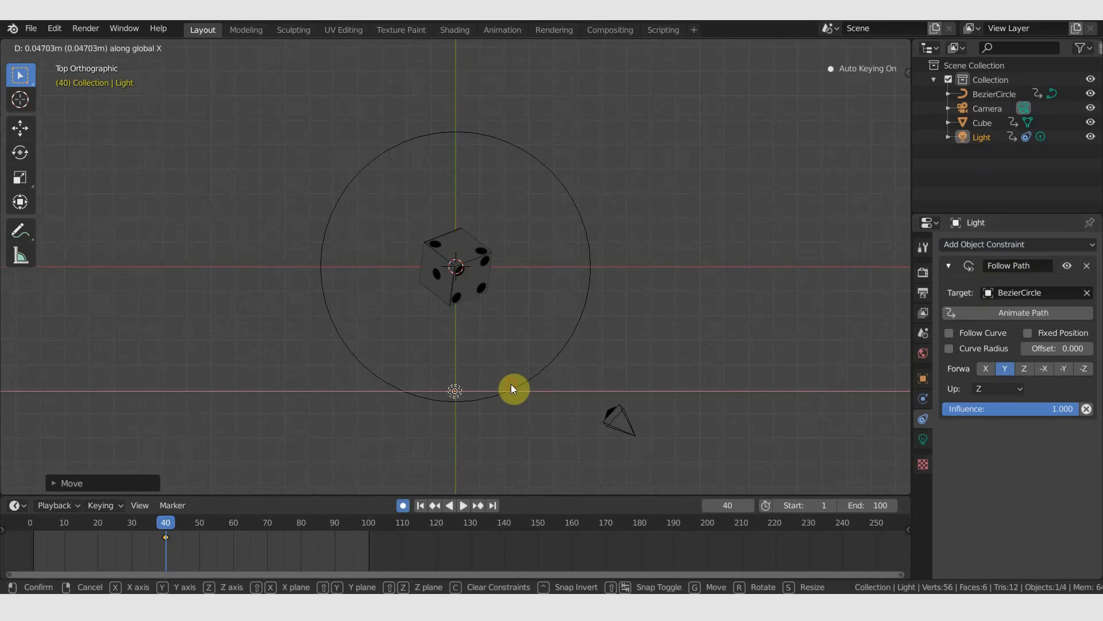
{"action": "left_click", "coordinate": [512, 384]}
{"action": "key", "text": "g"}
{"action": "key", "text": "y"}
{"action": "left_click", "coordinate": [512, 386]}
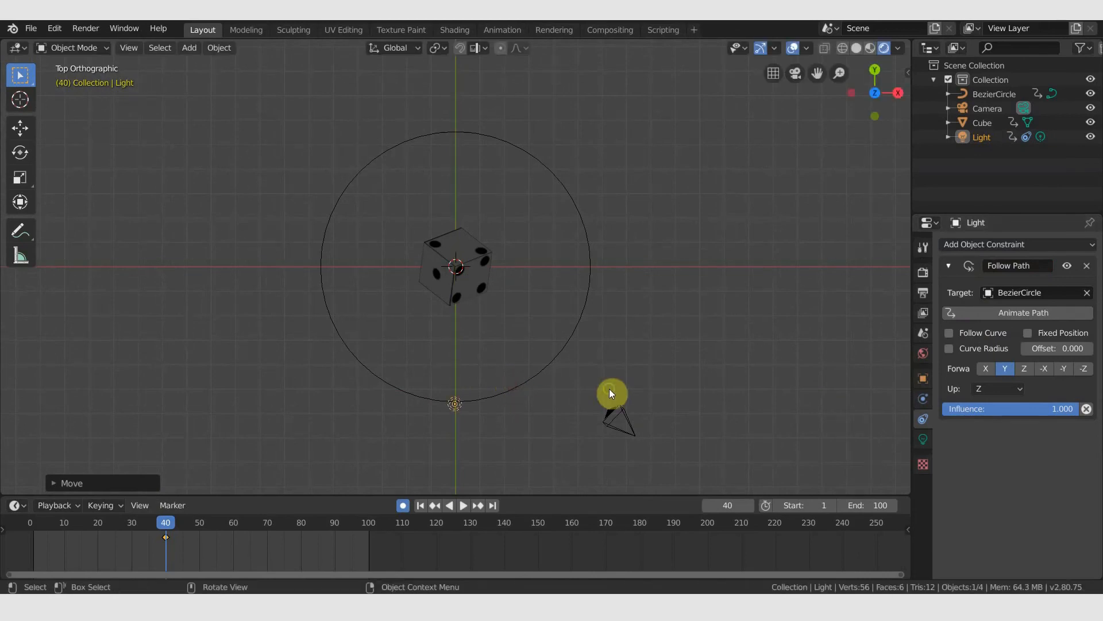
- Adjust the light's height above the circle along the Z axis and deselect it
{"action": "middle_click_drag", "start_coordinate": [609, 391], "coordinate": [530, 305]}
{"action": "key", "text": "g"}
{"action": "key", "text": "z"}
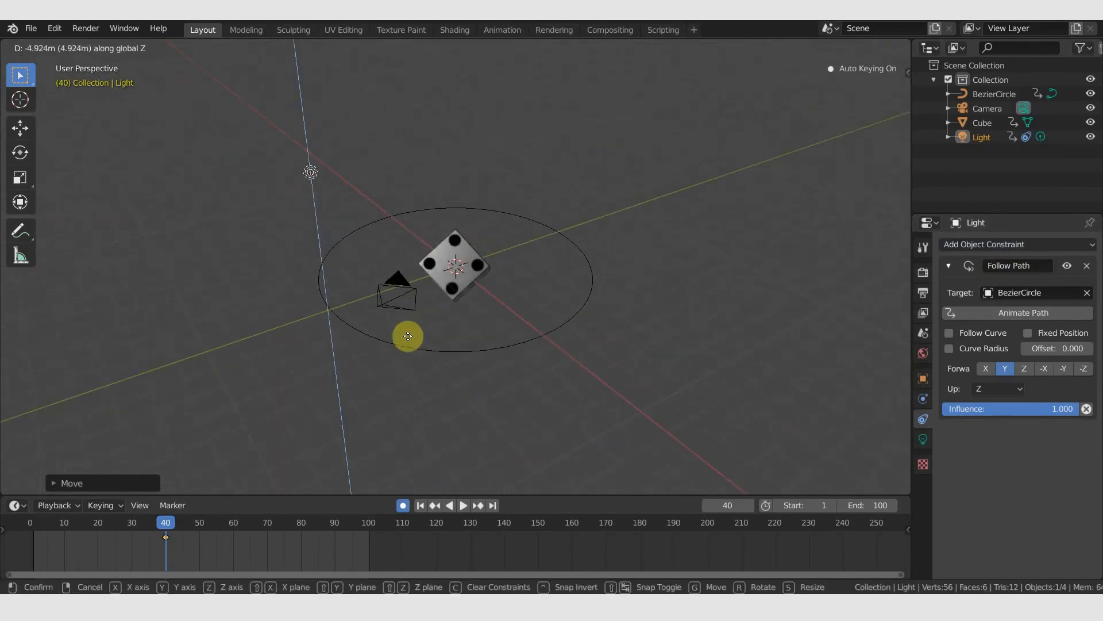
{"action": "left_click", "coordinate": [410, 289]}
{"action": "left_click", "coordinate": [510, 396]}
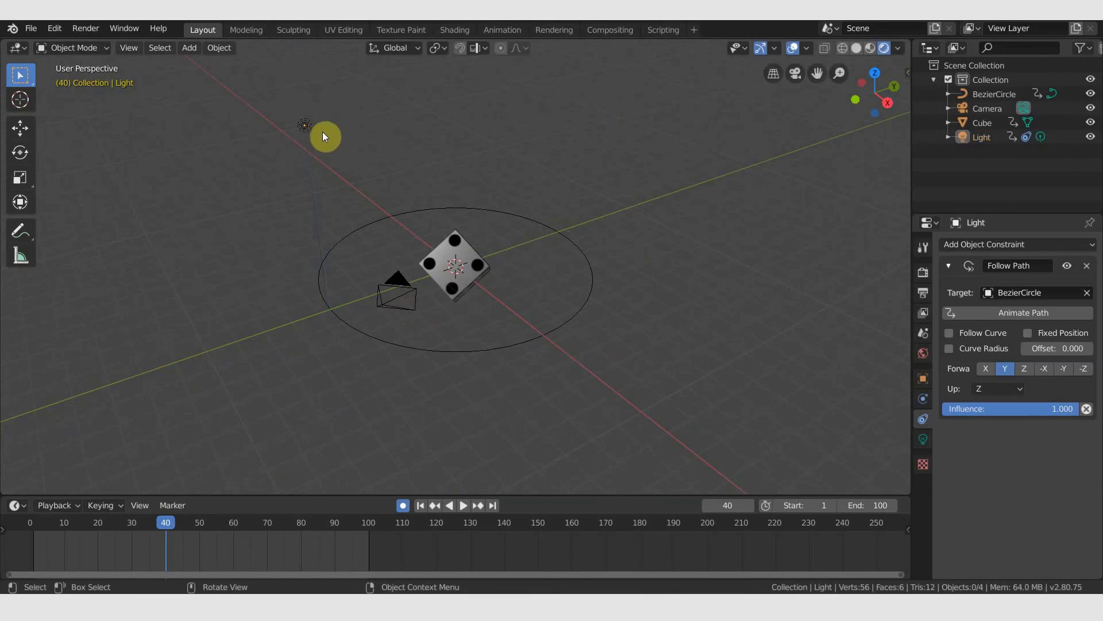
- Duplicate the light, place the copy on the opposite side of the dice, and raise it about 0.31 m along Z
{"action": "key", "text": "shift+d"}
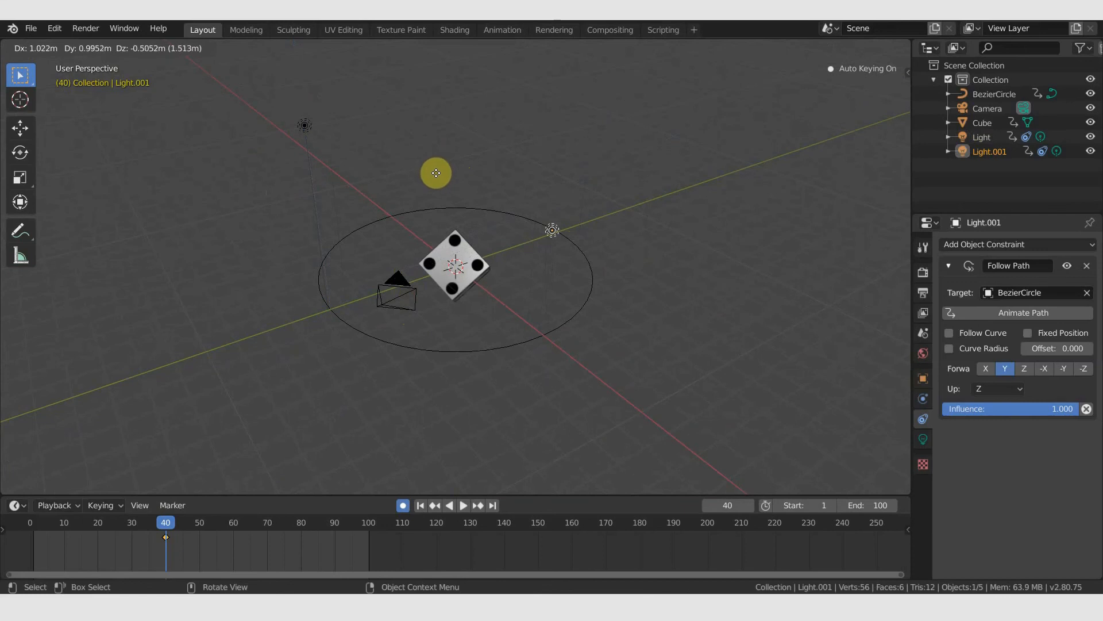
{"action": "left_click", "coordinate": [440, 179]}
{"action": "scroll", "coordinate": [638, 276], "scroll_direction": "up", "scroll_amount": 3}
{"action": "scroll", "coordinate": [651, 295], "scroll_direction": "down", "scroll_amount": 4}
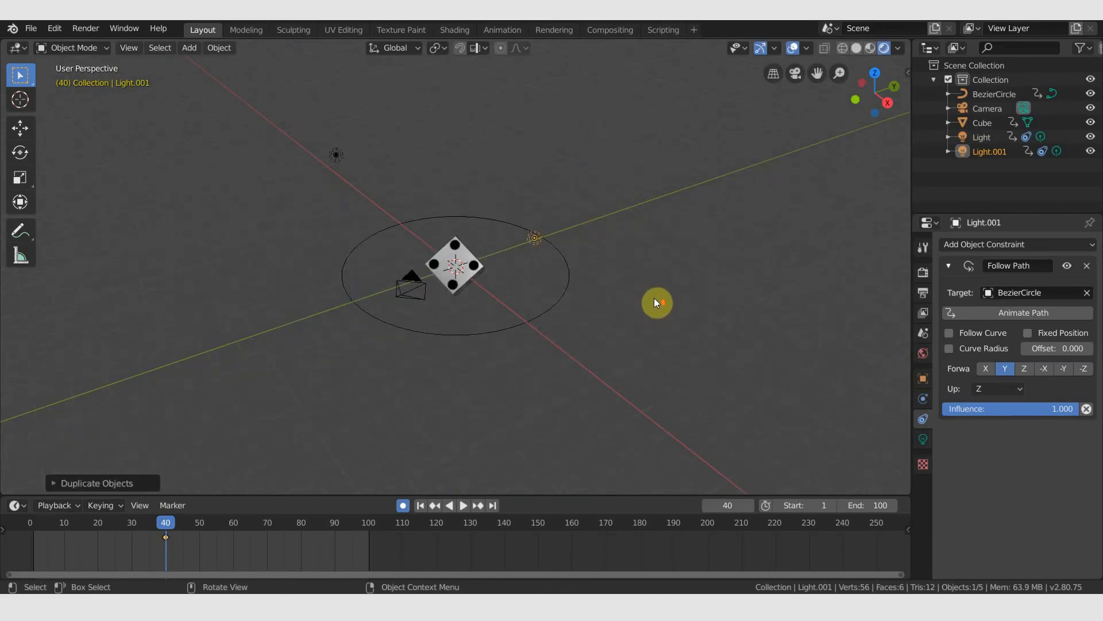
{"action": "key", "text": "g"}
{"action": "key", "text": "z"}
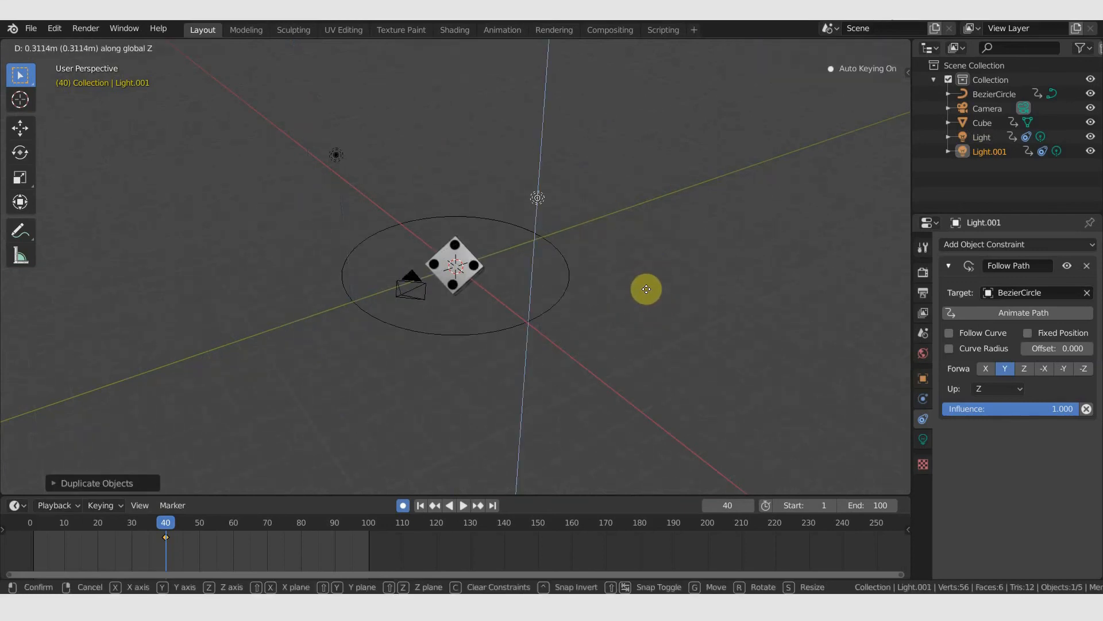
{"action": "left_click", "coordinate": [645, 289]}
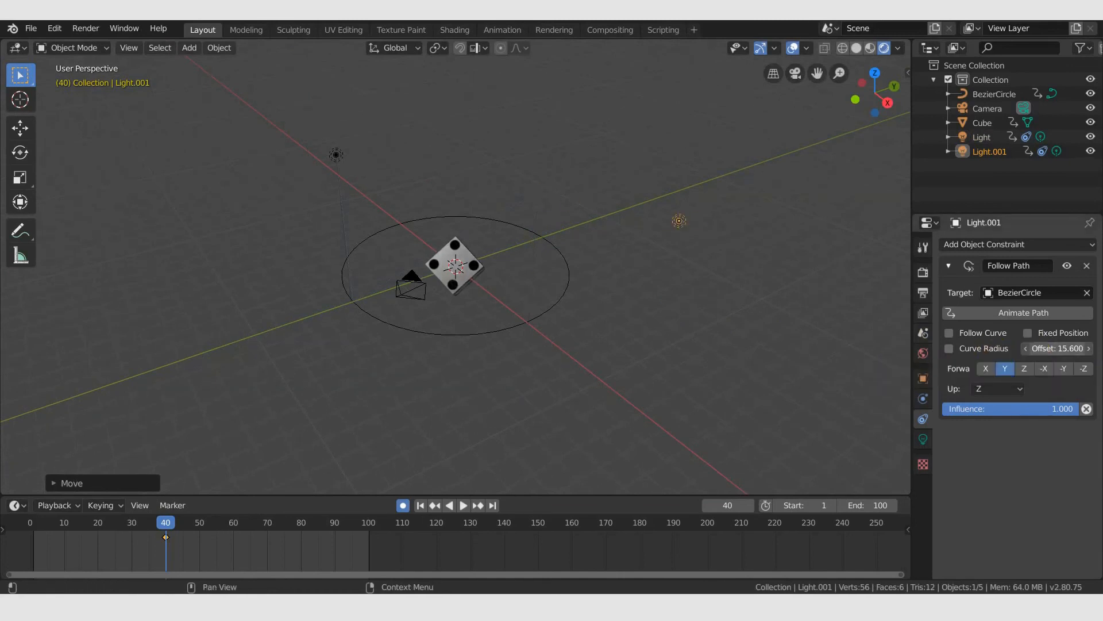
- Adjust the Follow Path offset of the duplicated light and move it back toward the circle
{"action": "left_click_drag", "start_coordinate": [1057, 348], "coordinate": [1047, 349]}
{"action": "left_click_drag", "start_coordinate": [1052, 349], "coordinate": [1047, 349]}
{"action": "middle_click_drag", "start_coordinate": [769, 304], "coordinate": [739, 321]}
{"action": "key", "text": "g"}
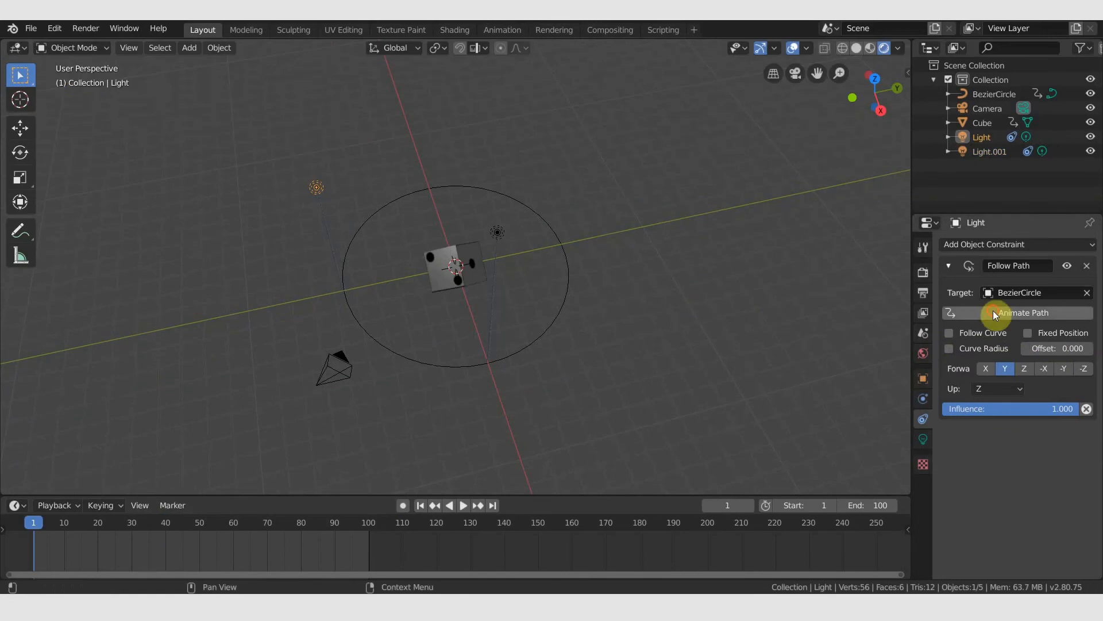
- Animate the first light's path along the circle, play the animation to check it, and return to the first frame
{"action": "left_click", "coordinate": [993, 314]}
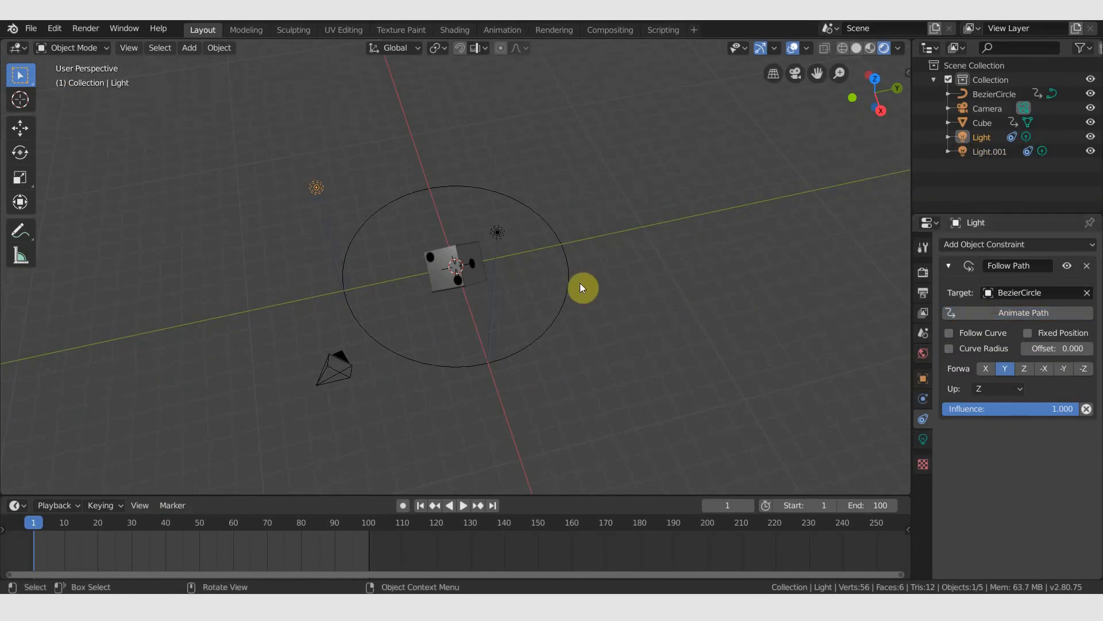
{"action": "key", "text": "space"}
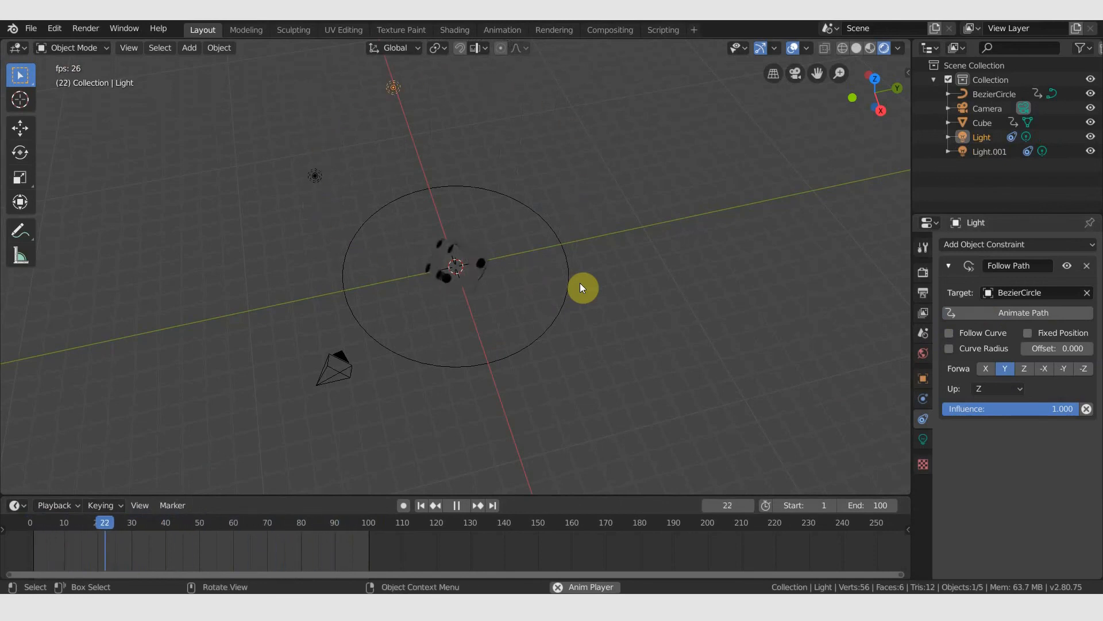
{"action": "key", "text": "space"}
{"action": "key", "text": "shift+Left"}
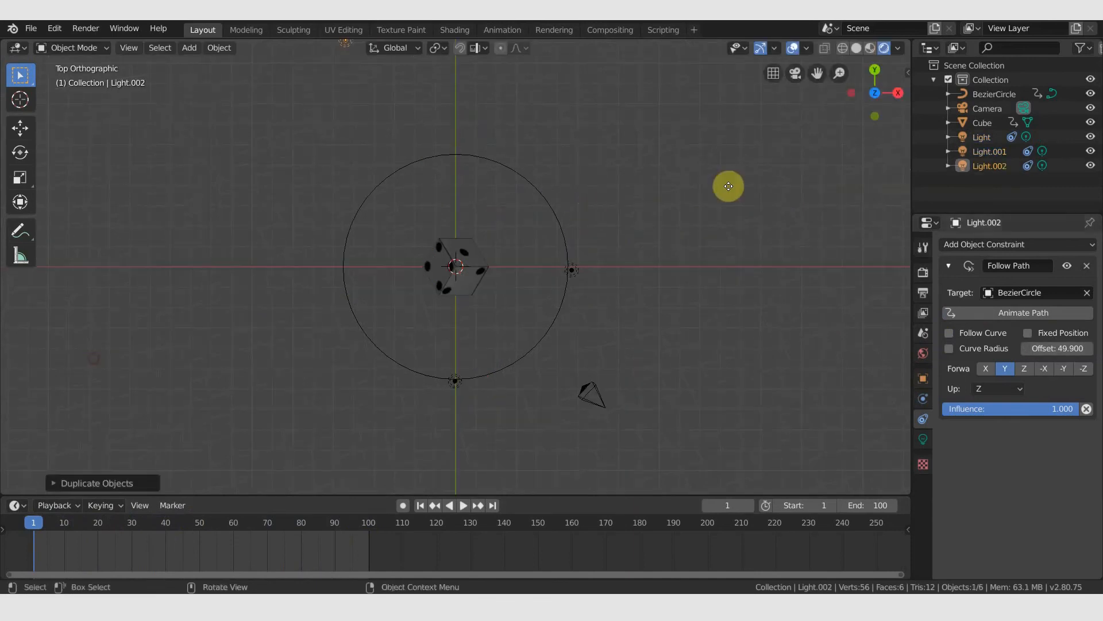
- Move Light.002 onto the circle where it crosses the positive Y axis, fine-tuning its position along Y
{"action": "key", "text": "g"}
{"action": "left_click", "coordinate": [751, 211]}
{"action": "key", "text": "g"}
{"action": "key", "text": "y"}
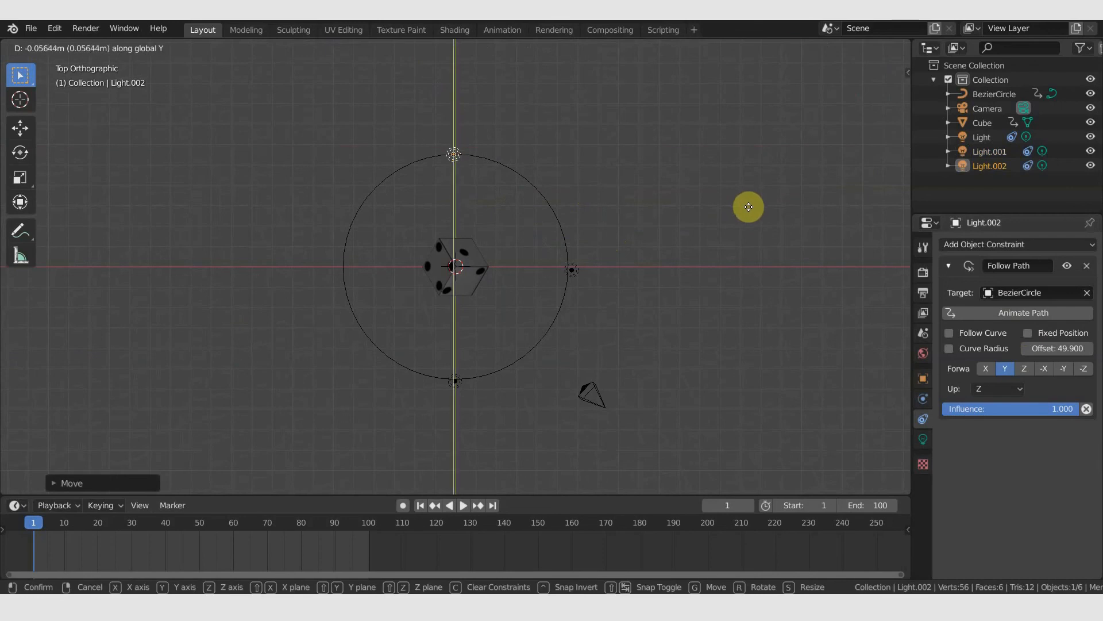
{"action": "left_click", "coordinate": [748, 208]}
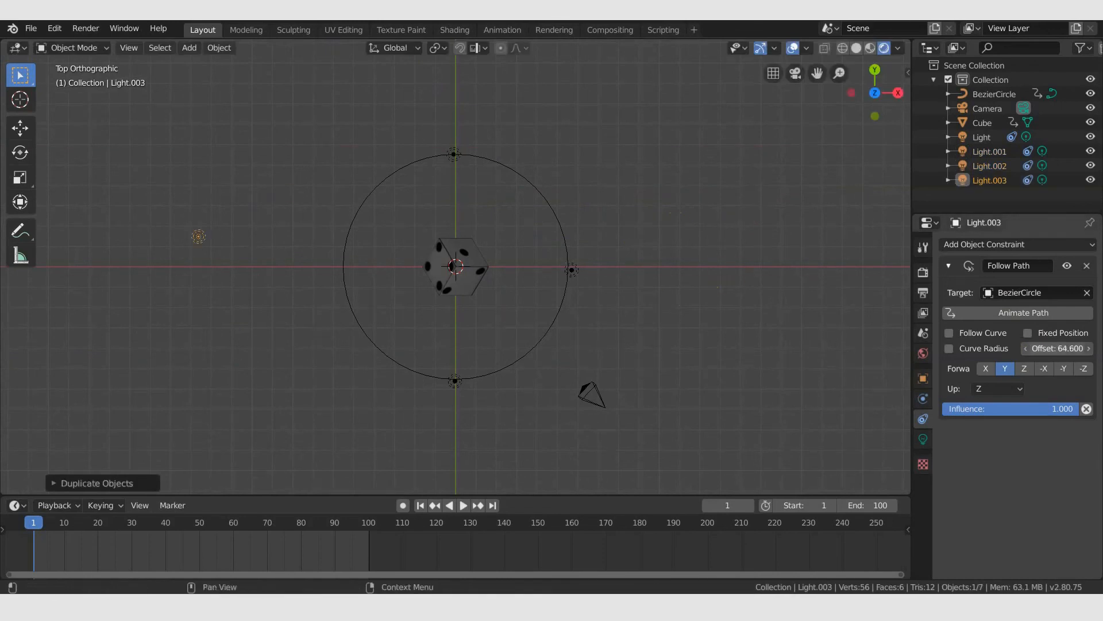
- Set Light.003's Follow Path offset to 75.100 and place it where the circle crosses the negative X axis
{"action": "left_click_drag", "start_coordinate": [1057, 349], "coordinate": [1074, 348]}
{"action": "key", "text": "g"}
{"action": "left_click", "coordinate": [234, 325]}
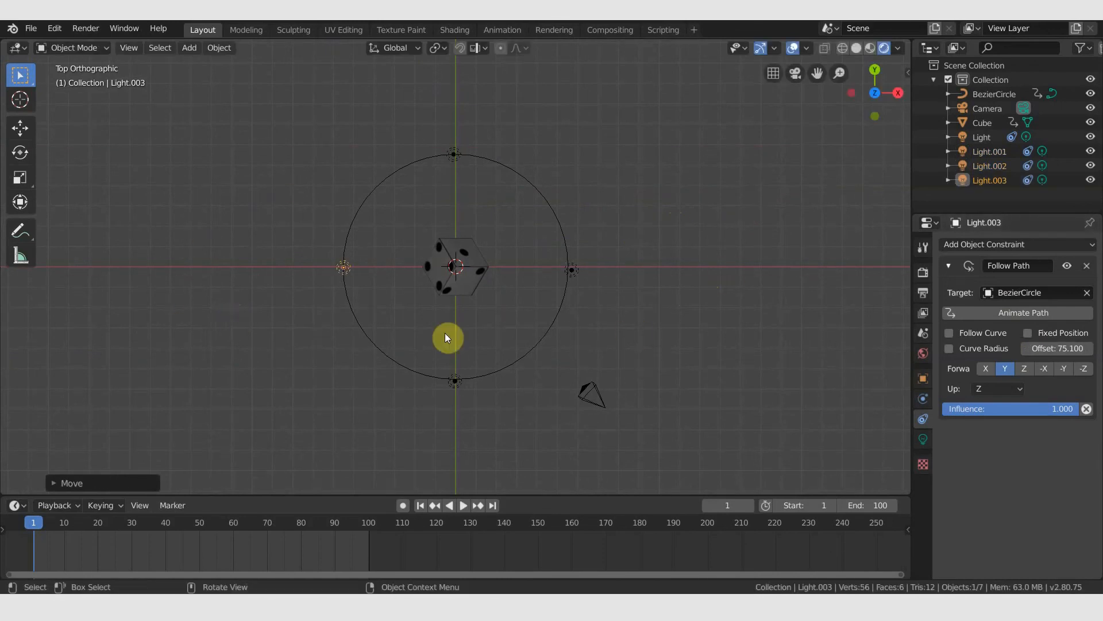
{"action": "left_click", "coordinate": [474, 336]}
- Play the animation through the camera and from the top to check the lights circling the dice
{"action": "key", "text": "KP_0"}
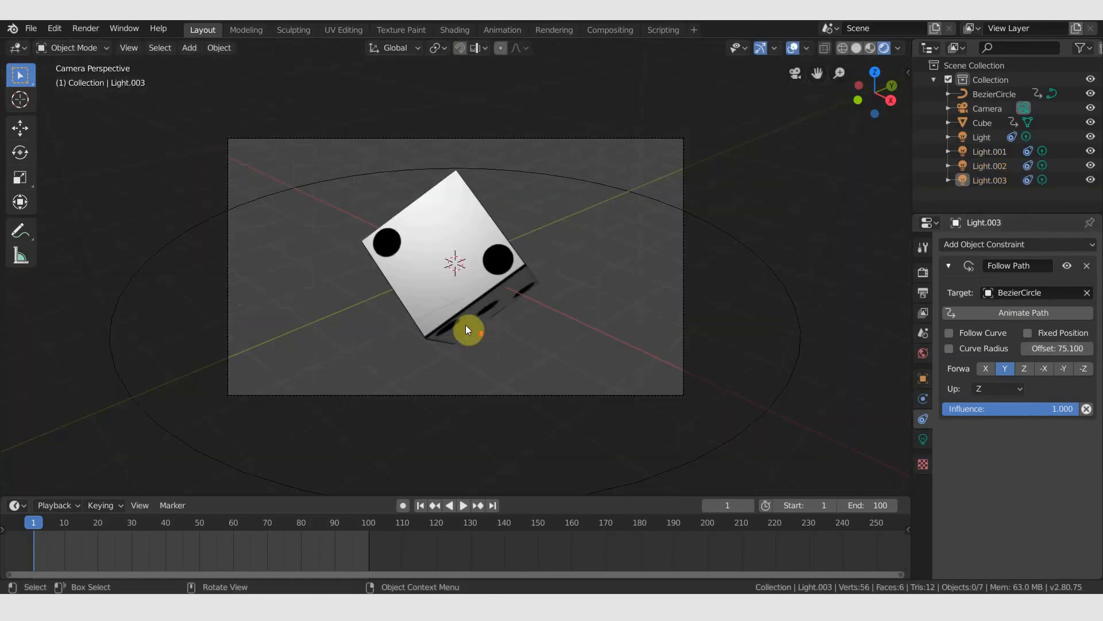
{"action": "scroll", "coordinate": [465, 326], "scroll_direction": "down", "scroll_amount": 2}
{"action": "key", "text": "space"}
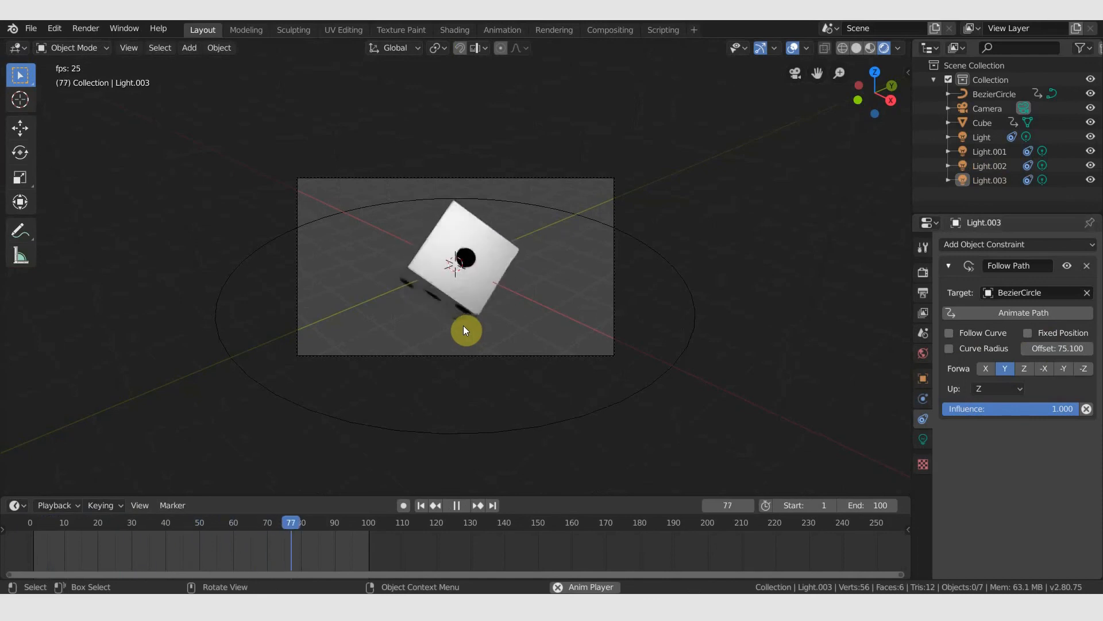
{"action": "key", "text": "space"}
{"action": "key", "text": "KP_7"}
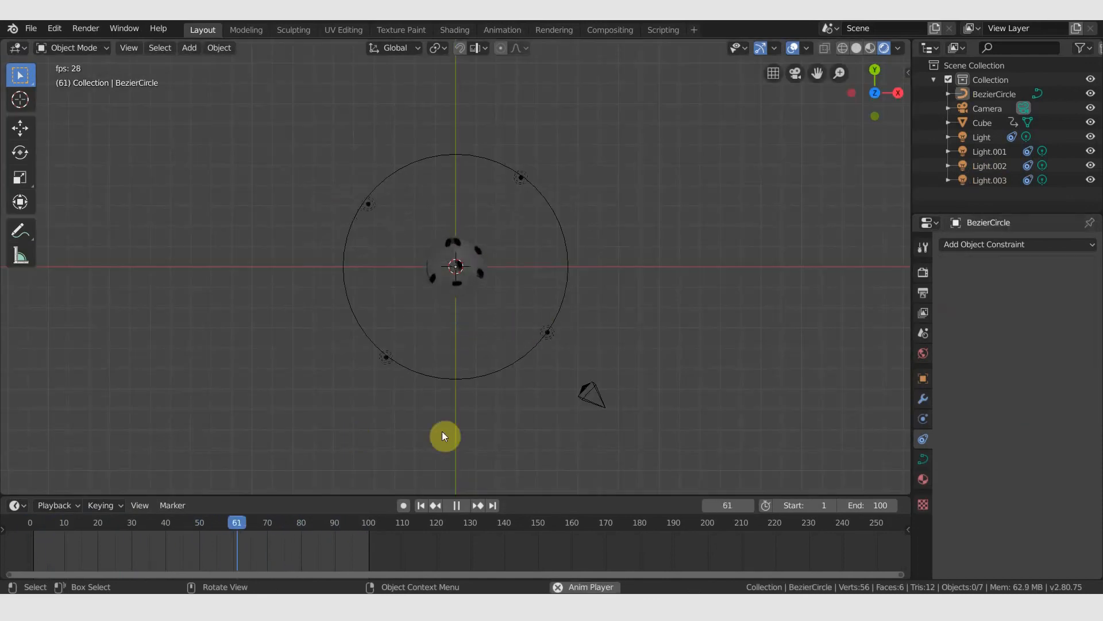
{"action": "scroll", "coordinate": [534, 405], "scroll_direction": "up", "scroll_amount": 2}
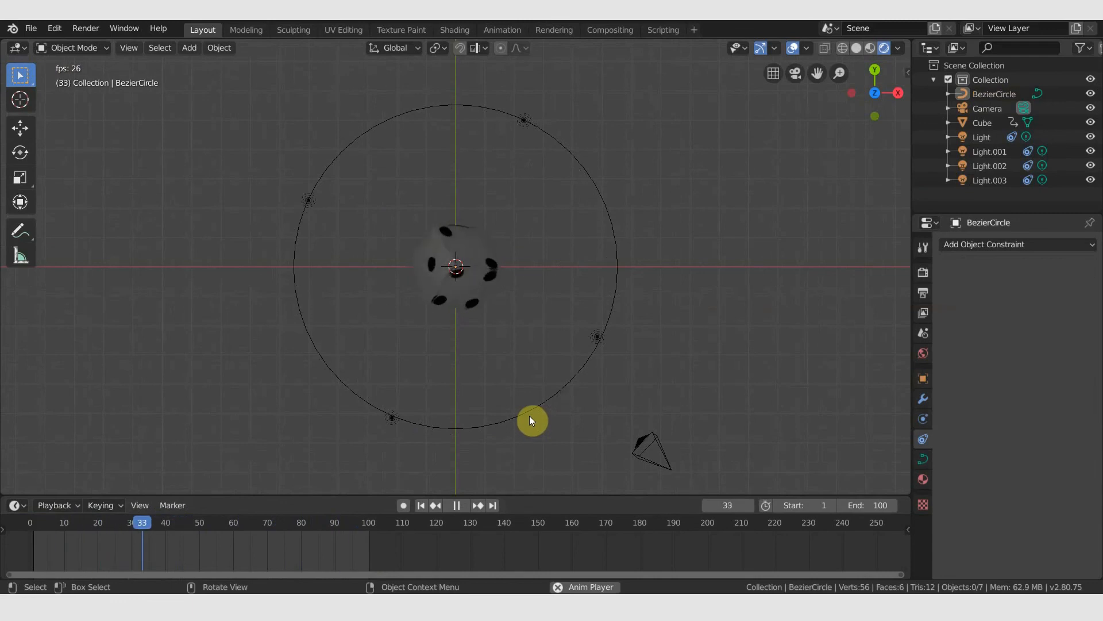
{"action": "key", "text": "space"}
- Return to the first frame and set the first light's color to fully saturated red
{"action": "middle_click_drag", "start_coordinate": [668, 325], "coordinate": [603, 253]}
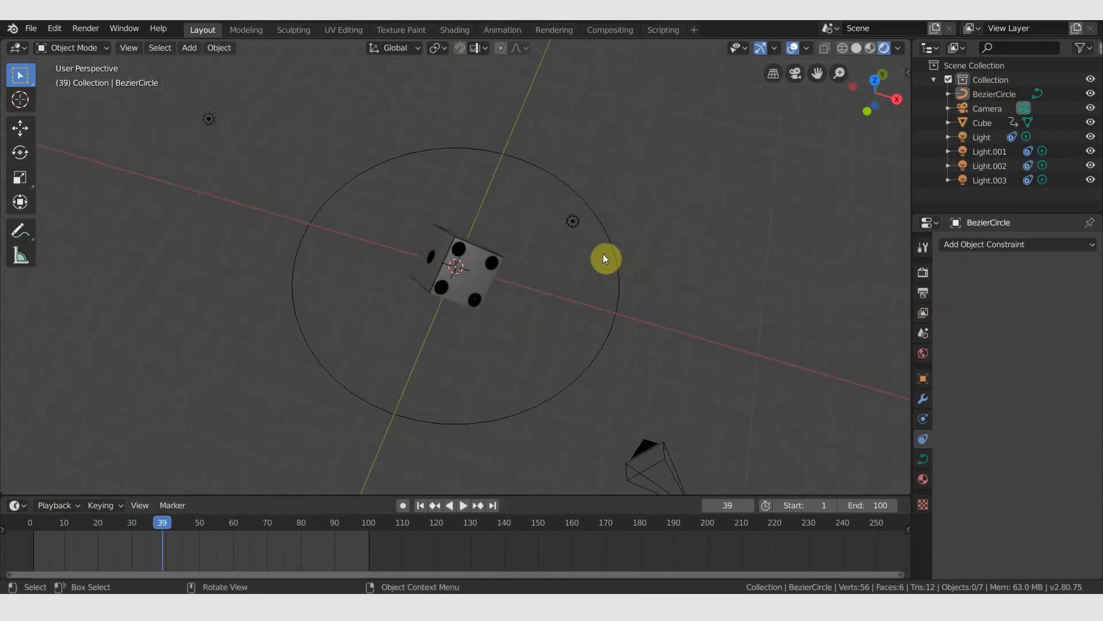
{"action": "left_click", "coordinate": [573, 225]}
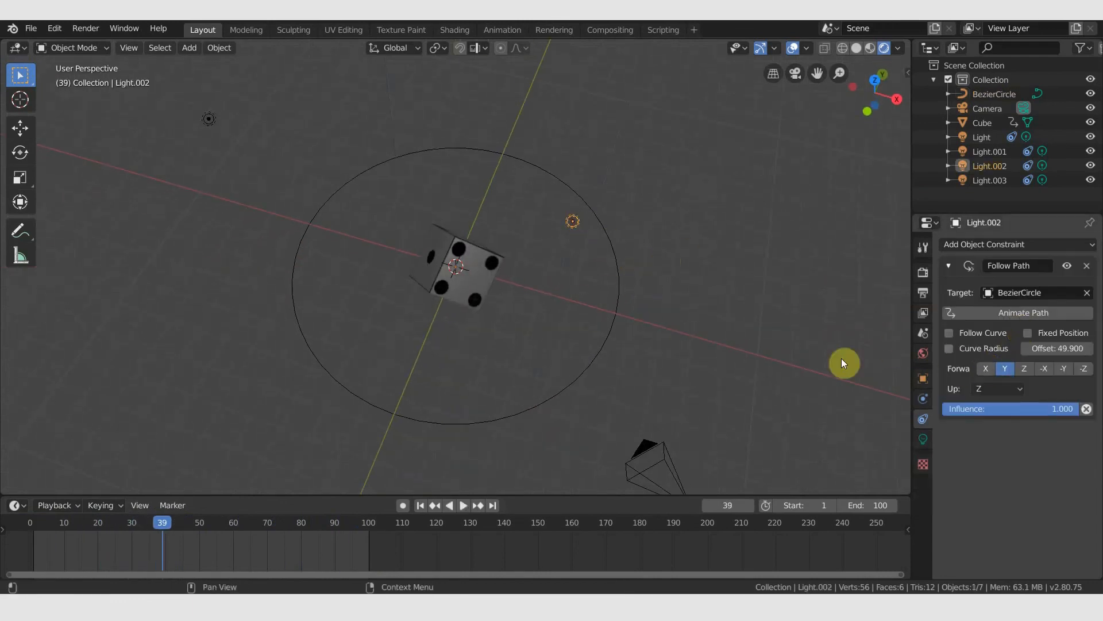
{"action": "left_click", "coordinate": [923, 439]}
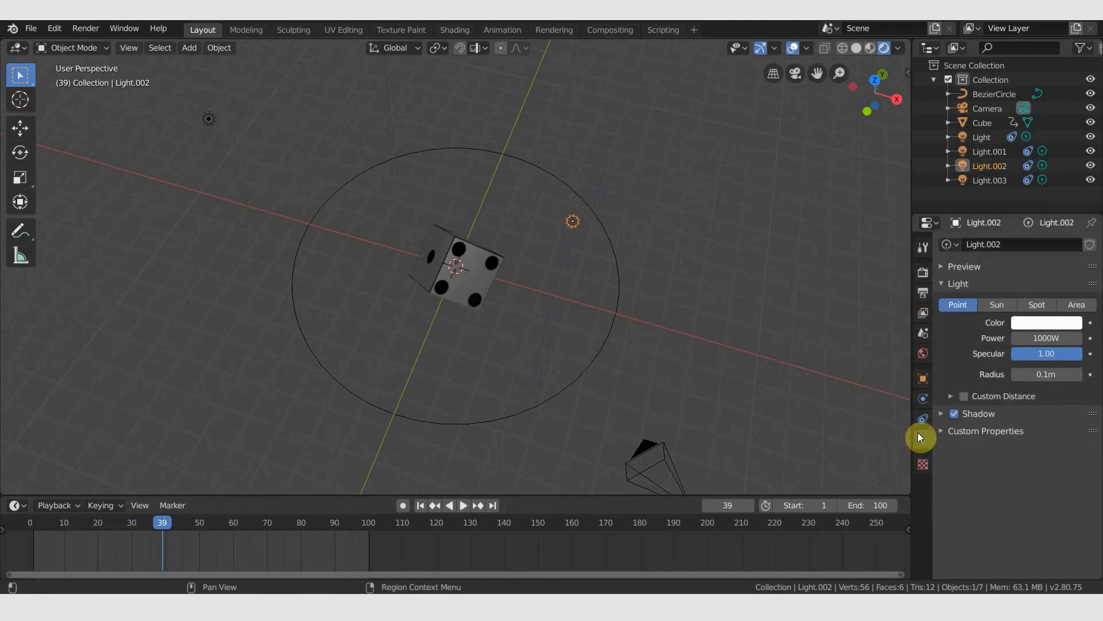
{"action": "key", "text": "shift+Left"}
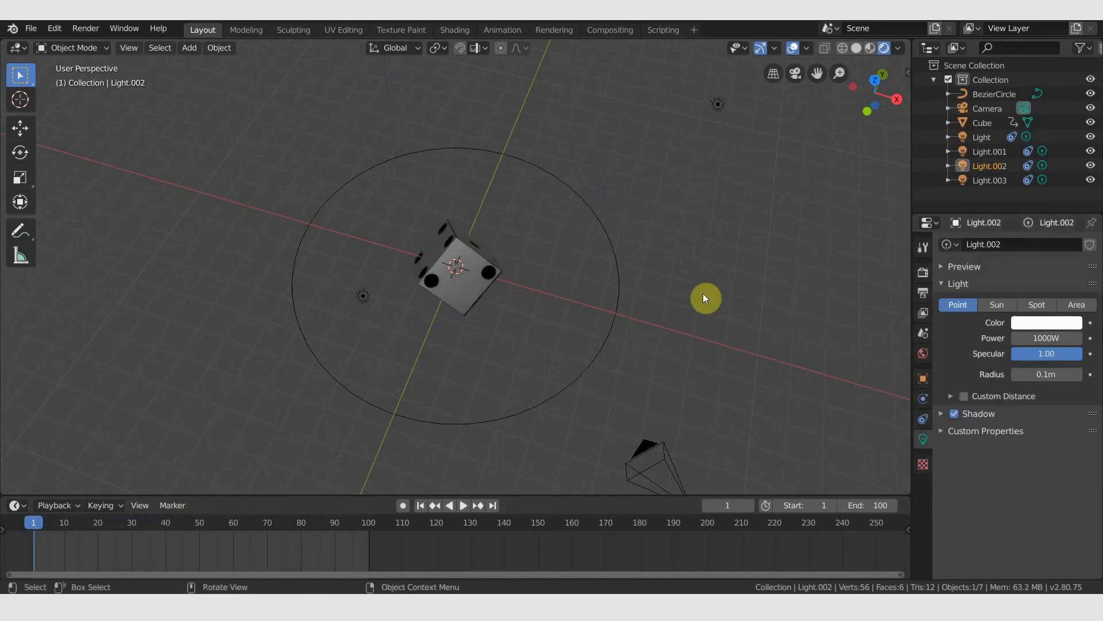
{"action": "scroll", "coordinate": [704, 296], "scroll_direction": "down", "scroll_amount": 2}
{"action": "left_click", "coordinate": [400, 292]}
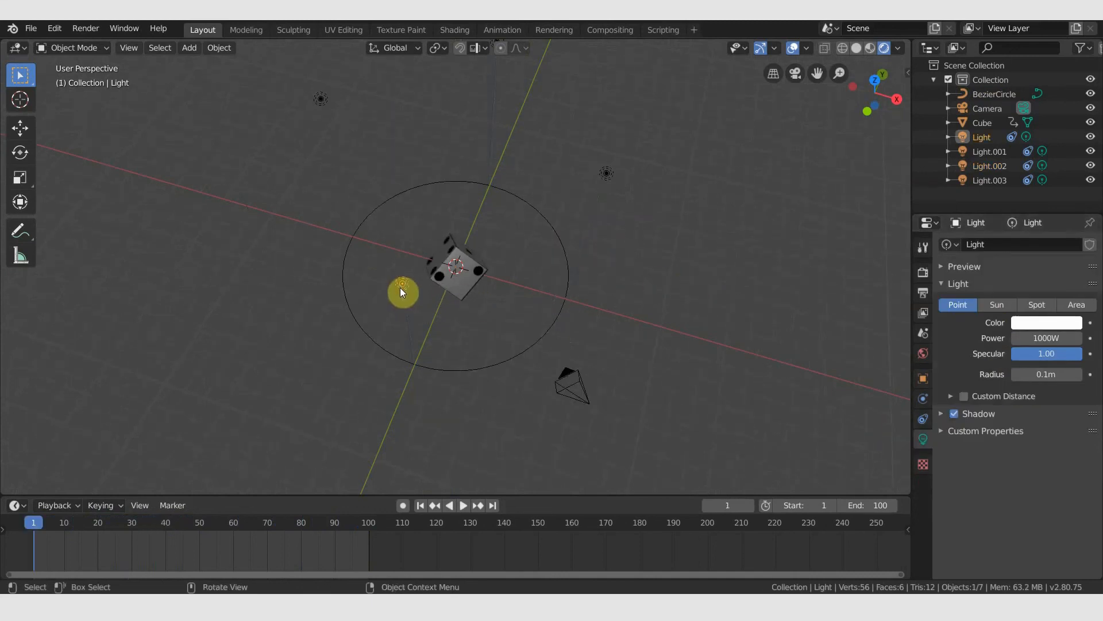
{"action": "left_click", "coordinate": [1026, 323]}
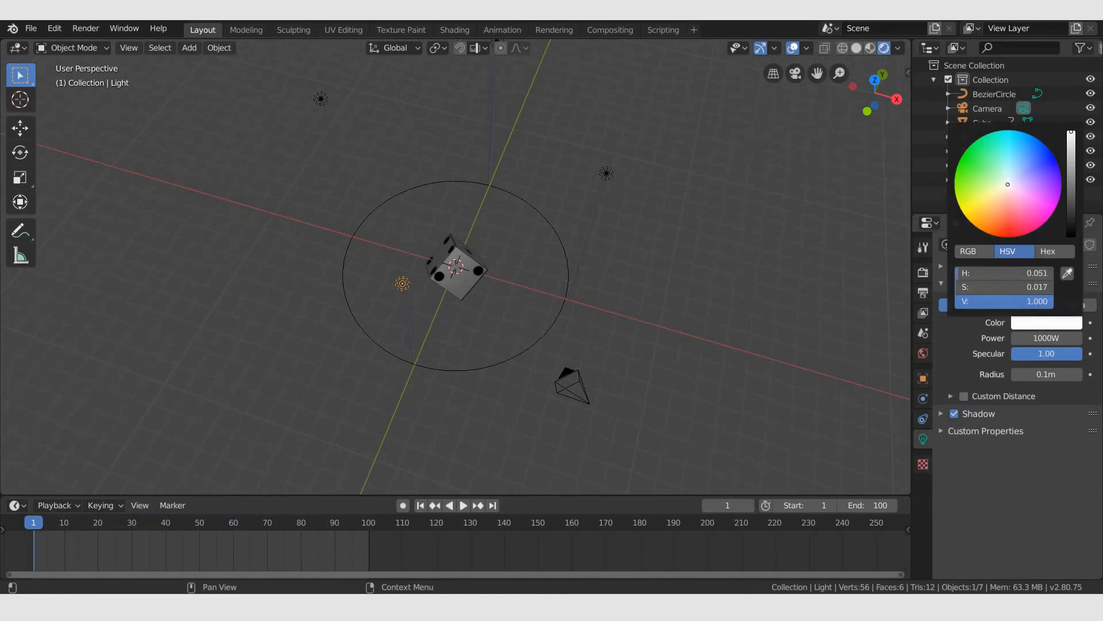
{"action": "left_click_drag", "start_coordinate": [1008, 185], "coordinate": [1006, 237]}
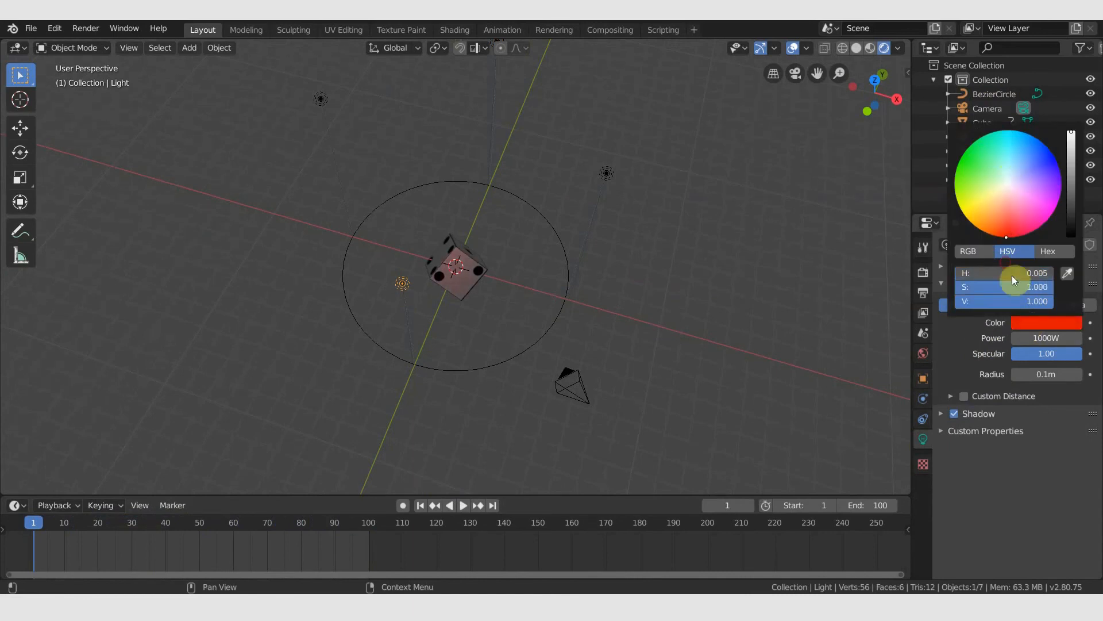
{"action": "left_click", "coordinate": [975, 346]}
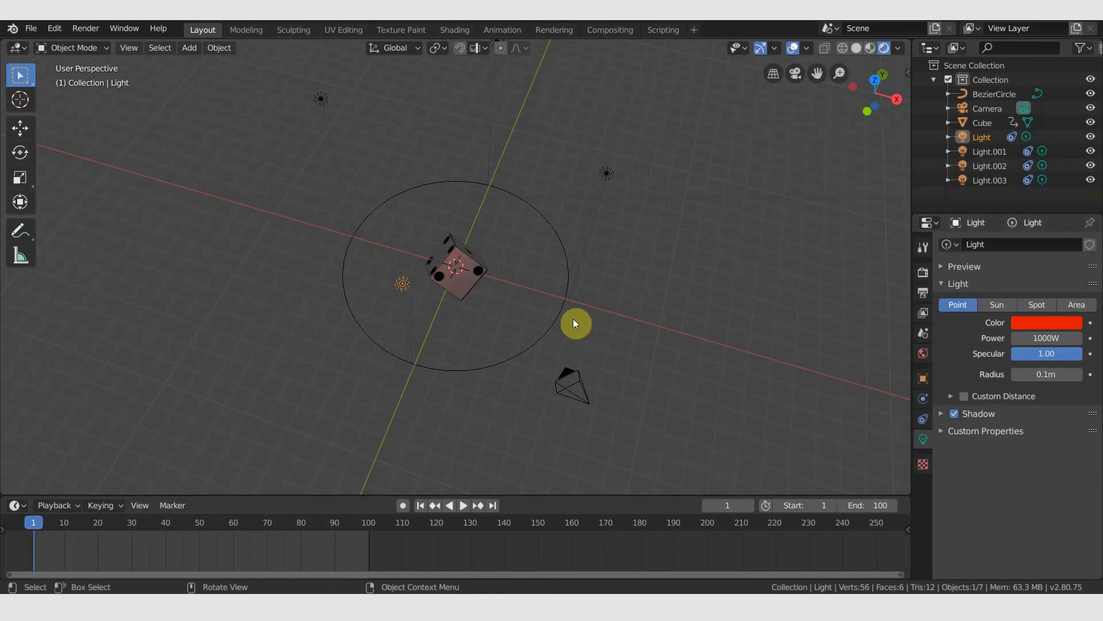
- Set Light.001's color to saturated blue
{"action": "left_click", "coordinate": [607, 174]}
{"action": "left_click", "coordinate": [1029, 323]}
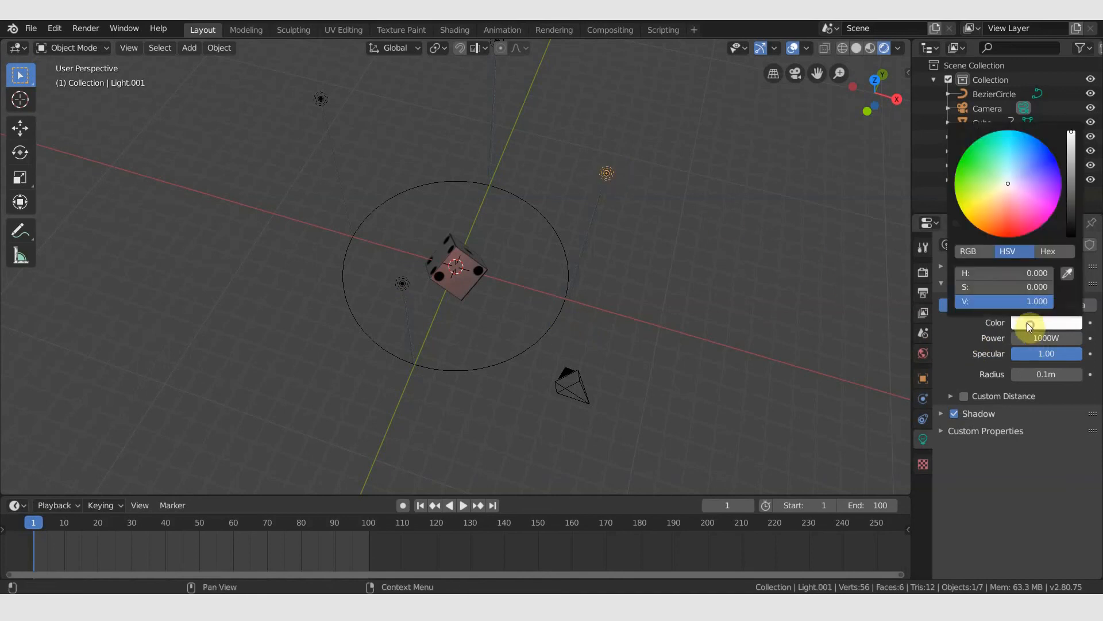
{"action": "left_click_drag", "start_coordinate": [1004, 184], "coordinate": [1053, 155]}
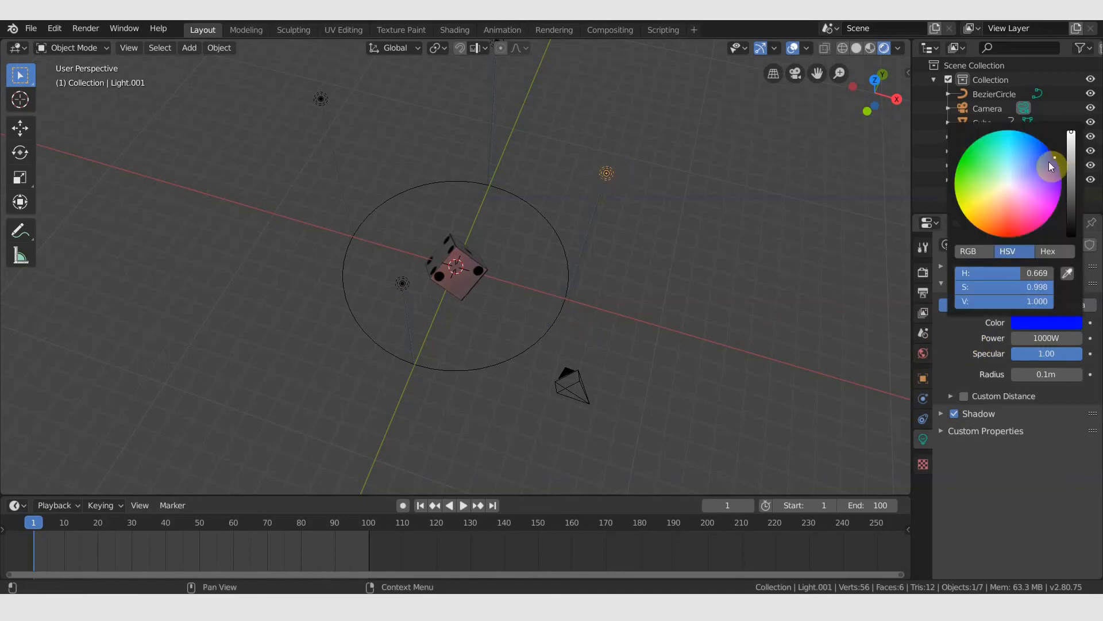
{"action": "left_click", "coordinate": [596, 101]}
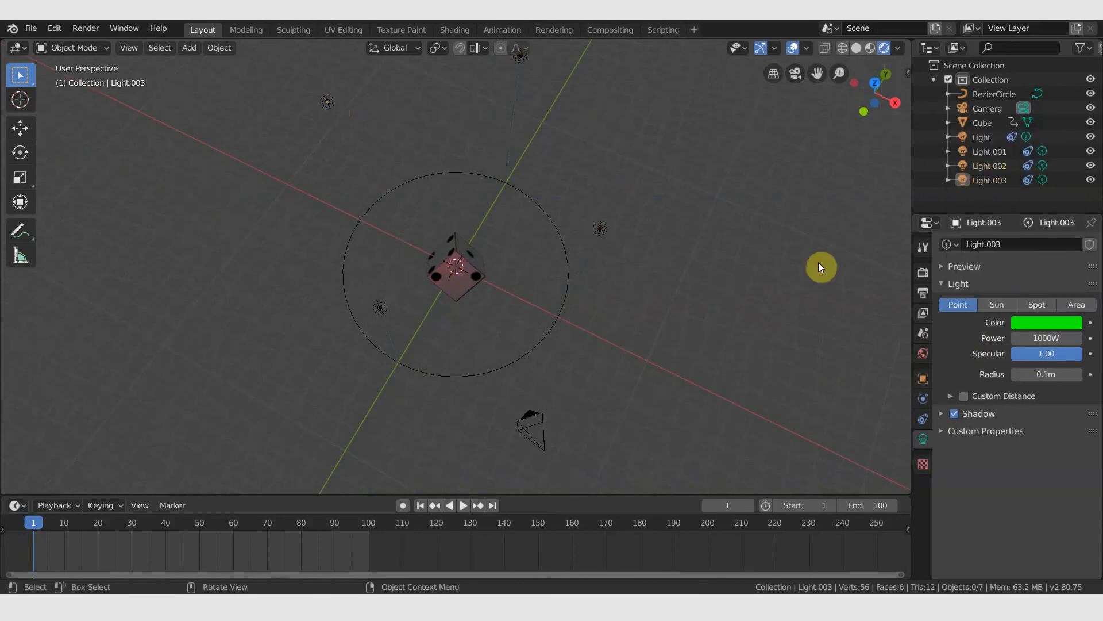
- Play the animation through the camera to check the colored lighting on the dice, and return to the first frame
{"action": "key", "text": "space"}
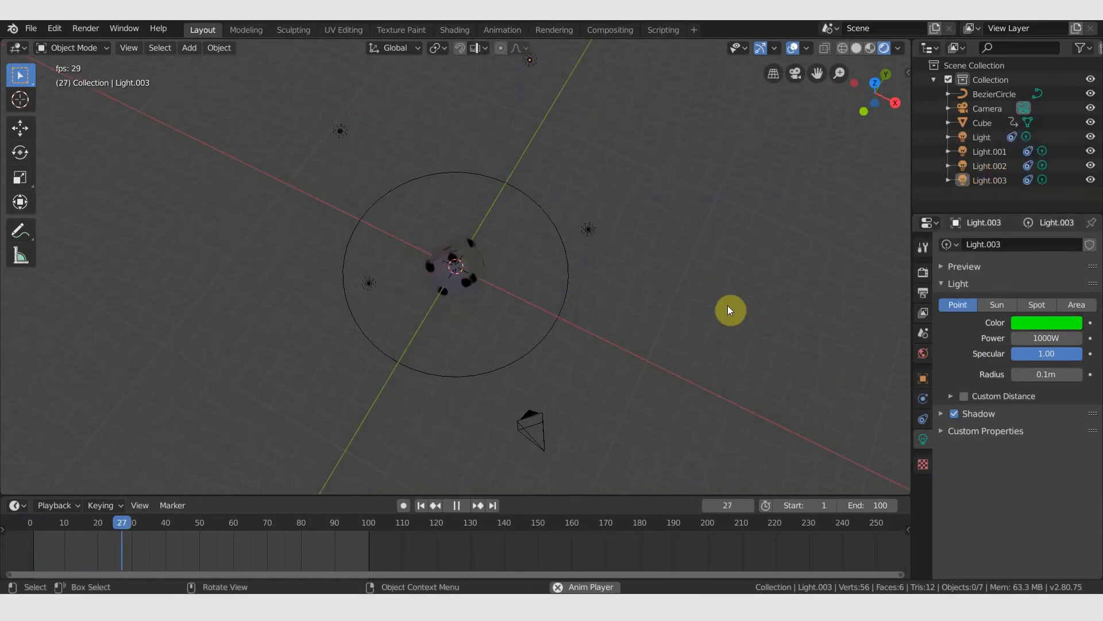
{"action": "key", "text": "KP_0"}
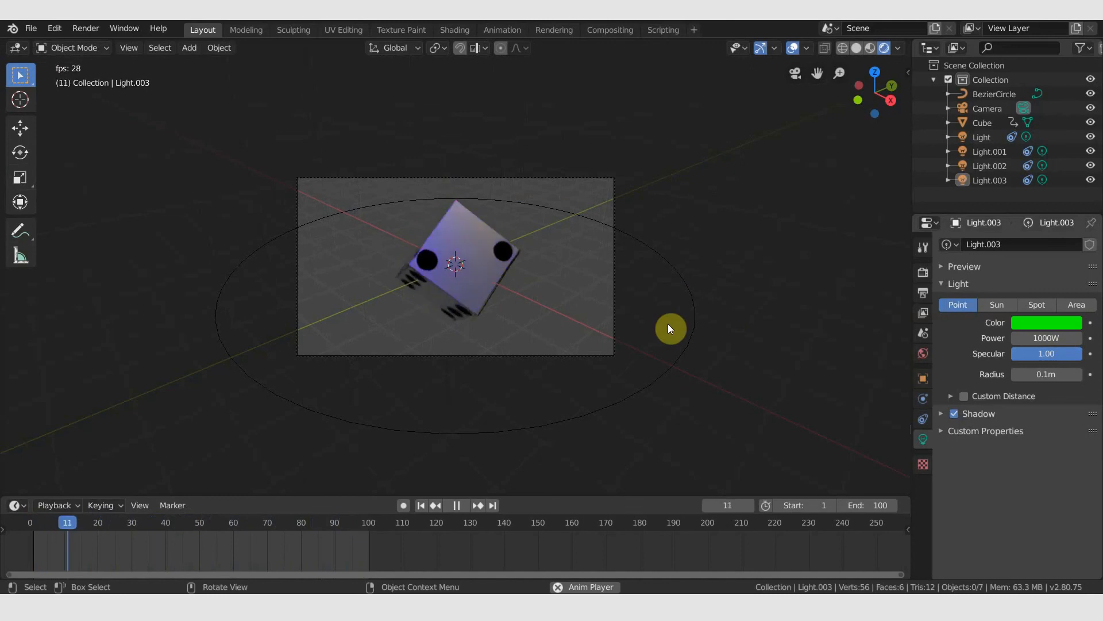
{"action": "key", "text": "space"}
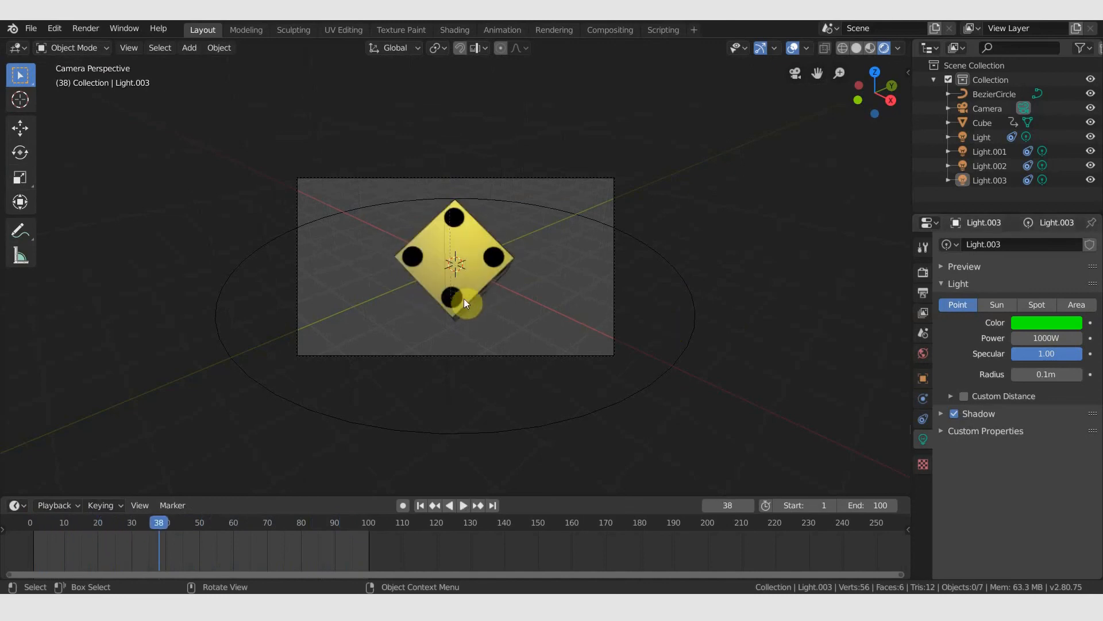
{"action": "key", "text": "KP_0"}
{"action": "key", "text": "shift+Left"}
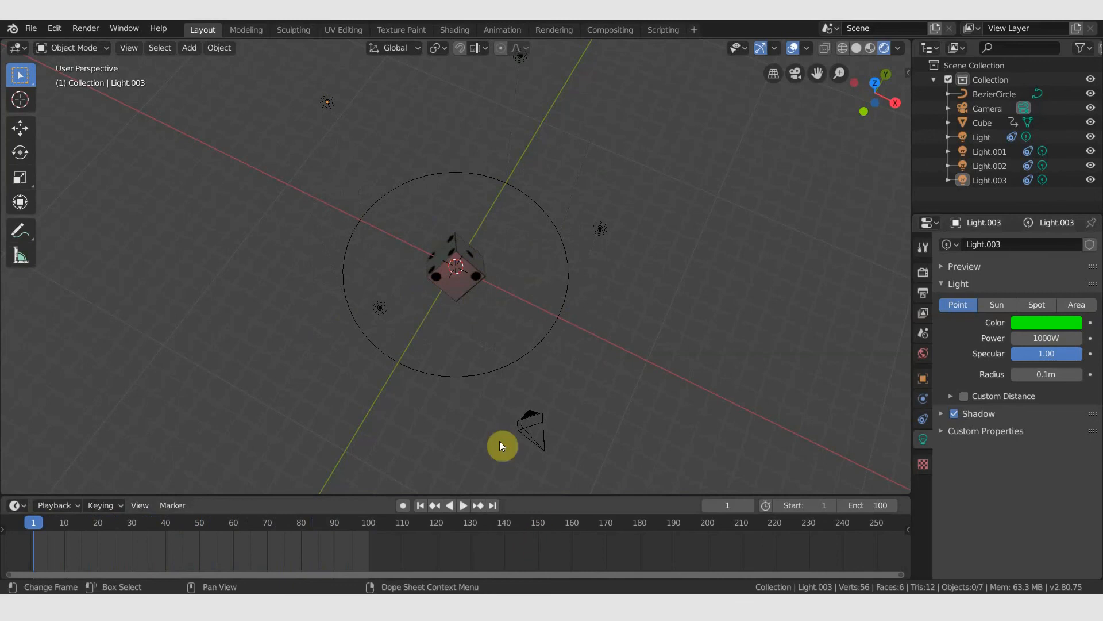
- Add a second Bezier circle at the origin and scale it up until it just surrounds the dice
{"action": "key", "text": "shift+a"}
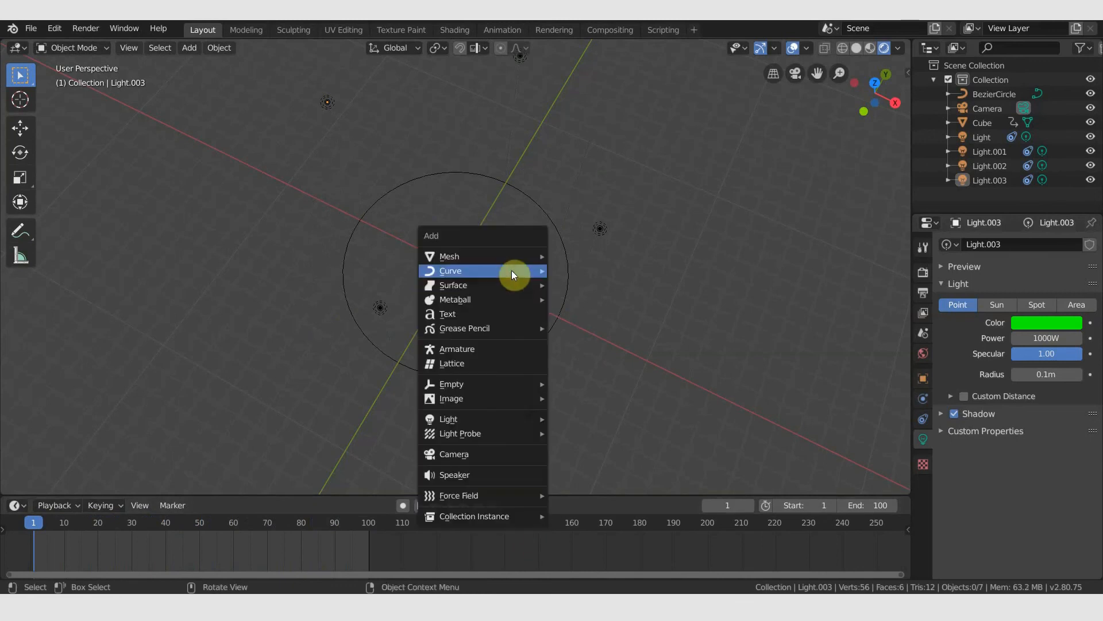
{"action": "mouse_move", "coordinate": [493, 271]}
{"action": "left_click", "coordinate": [663, 284]}
{"action": "key", "text": "s"}
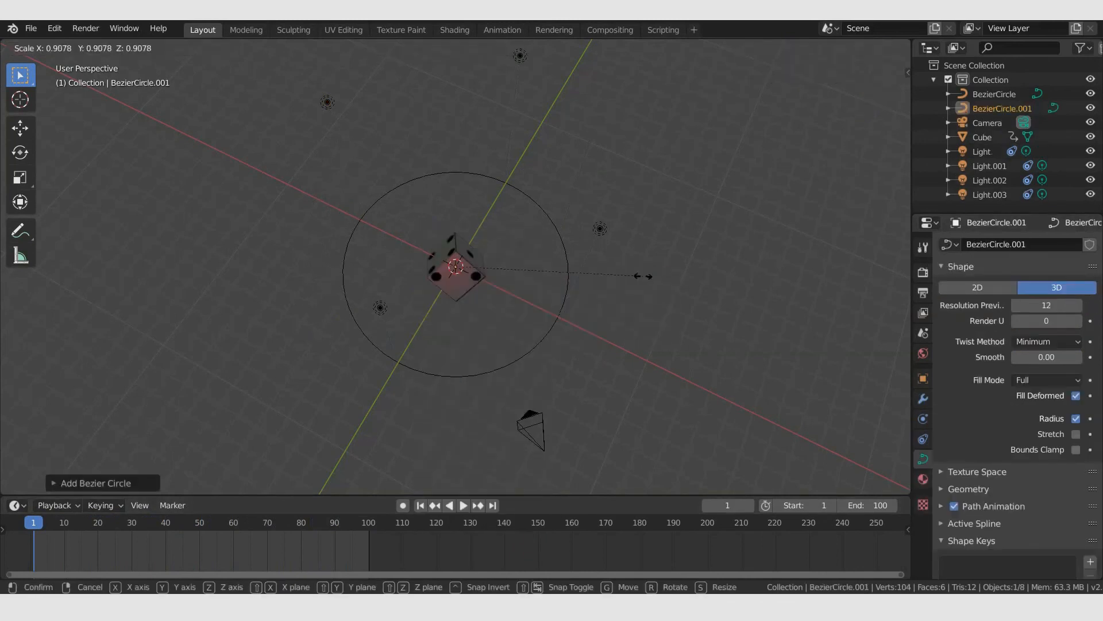
{"action": "left_click", "coordinate": [869, 303]}
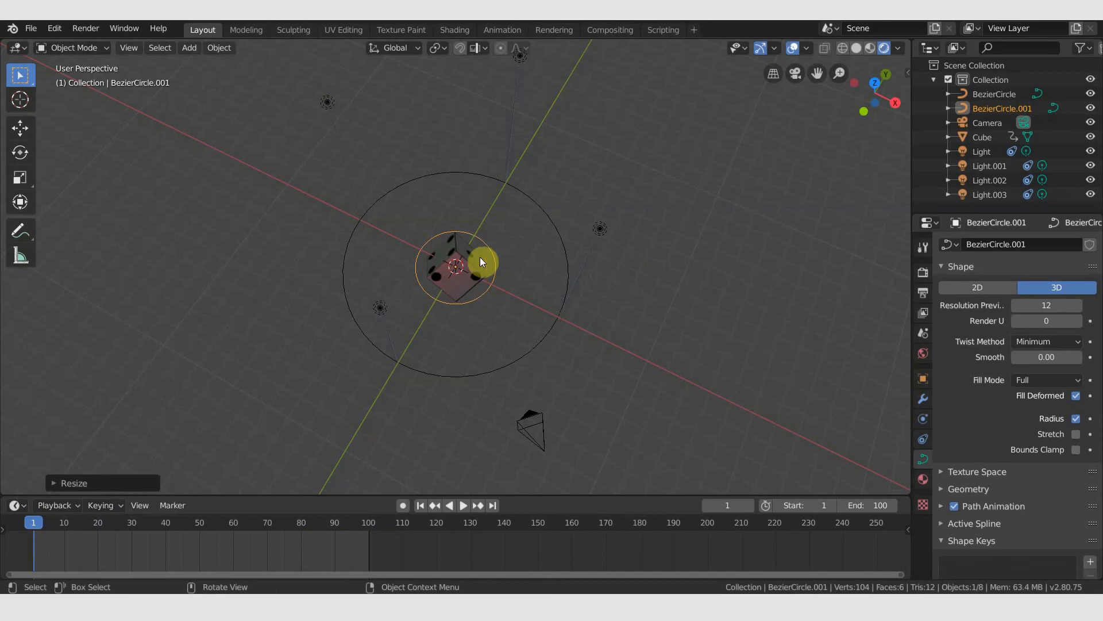
- Add a Follow Path constraint to the dice with BezierCircle.001 as its target
{"action": "left_click", "coordinate": [447, 278]}
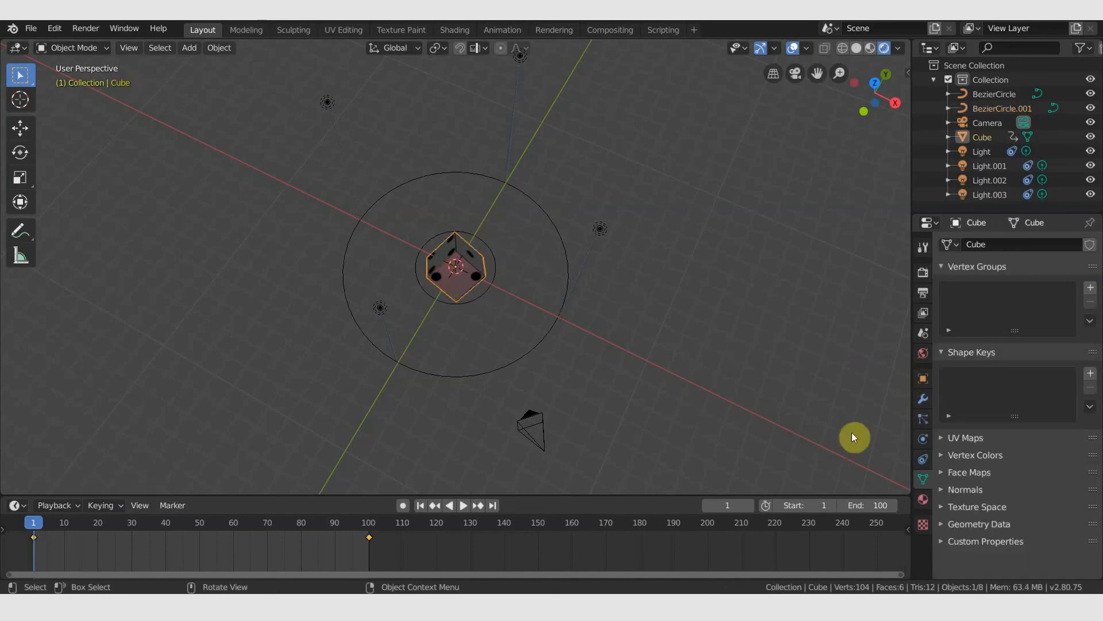
{"action": "left_click", "coordinate": [923, 459]}
{"action": "left_click", "coordinate": [922, 439]}
{"action": "left_click", "coordinate": [923, 458]}
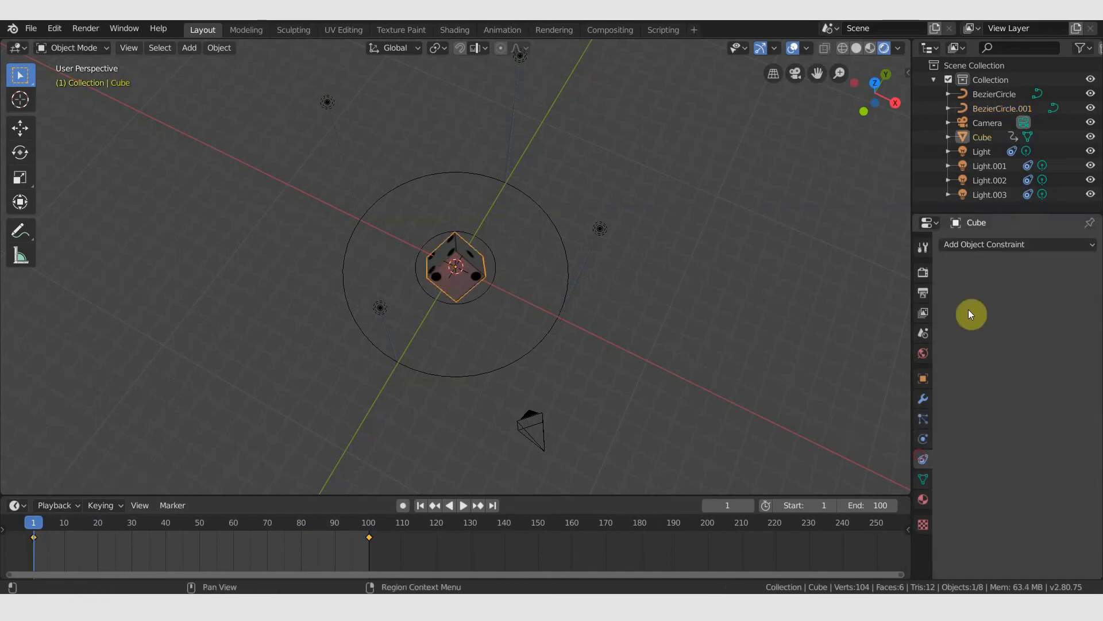
{"action": "left_click", "coordinate": [990, 246]}
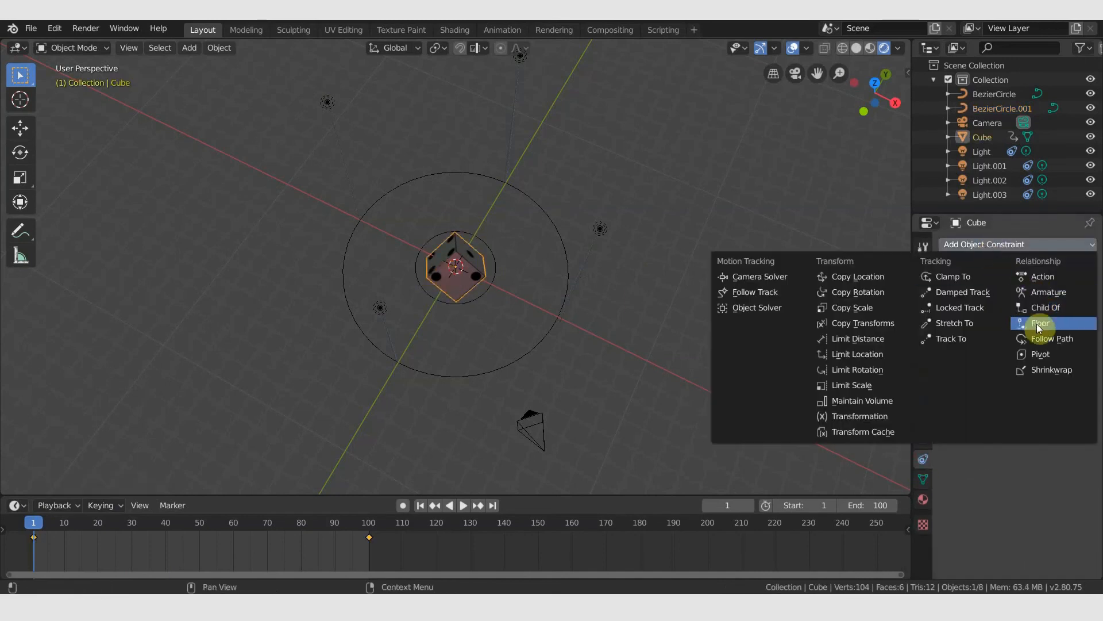
{"action": "left_click", "coordinate": [1043, 338]}
{"action": "left_click", "coordinate": [1005, 293]}
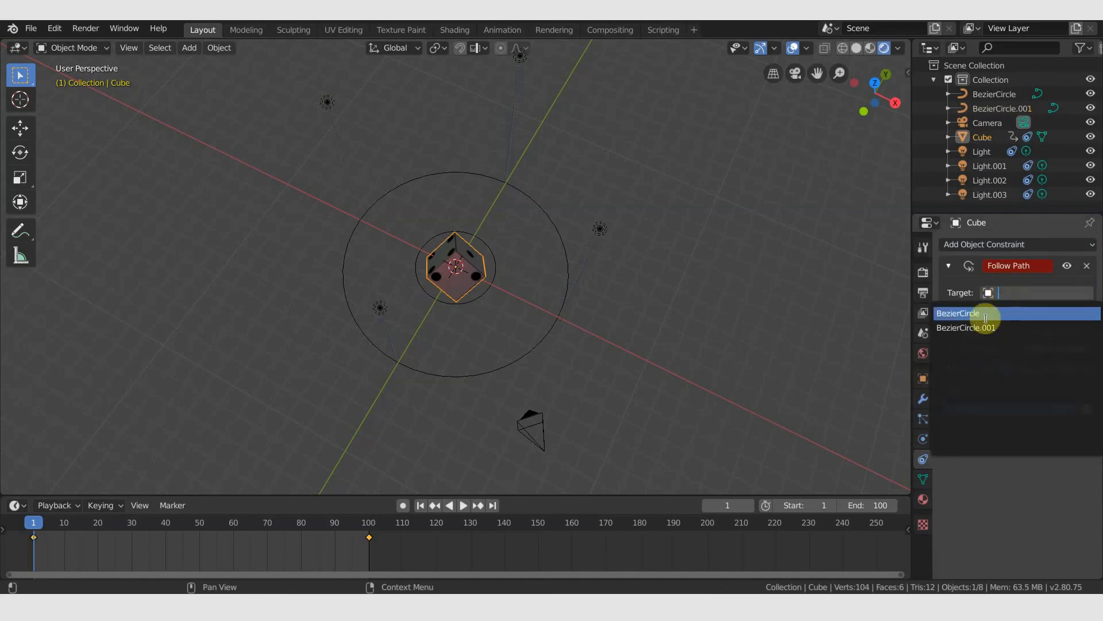
{"action": "left_click", "coordinate": [981, 327]}
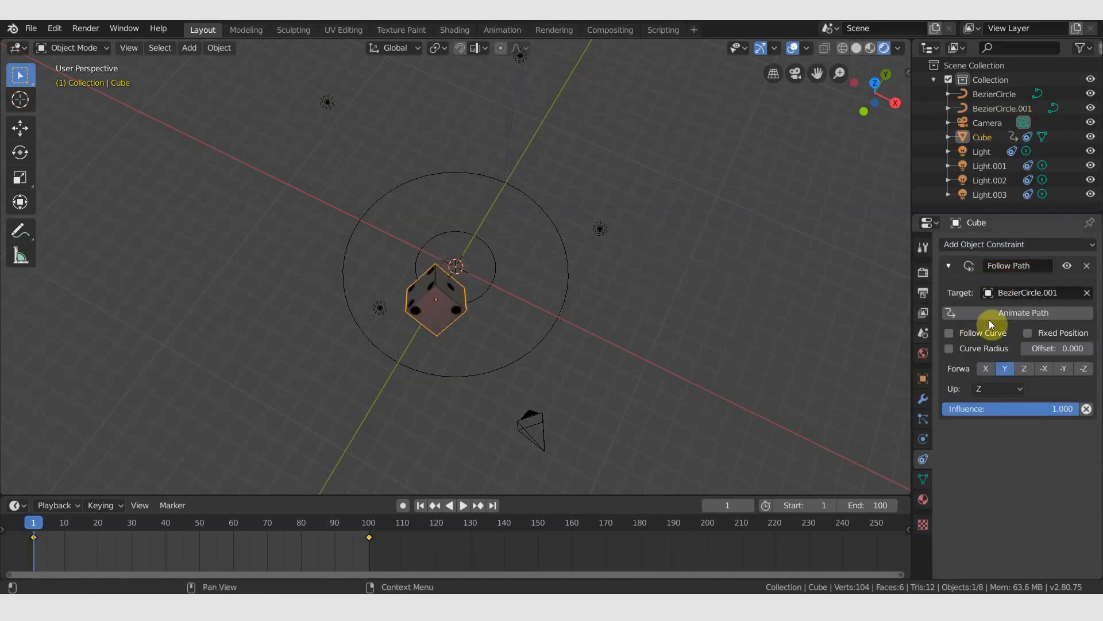
- Play the animation through the camera to check the dice's motion around the small circle, and return to the first frame
{"action": "key", "text": "space"}
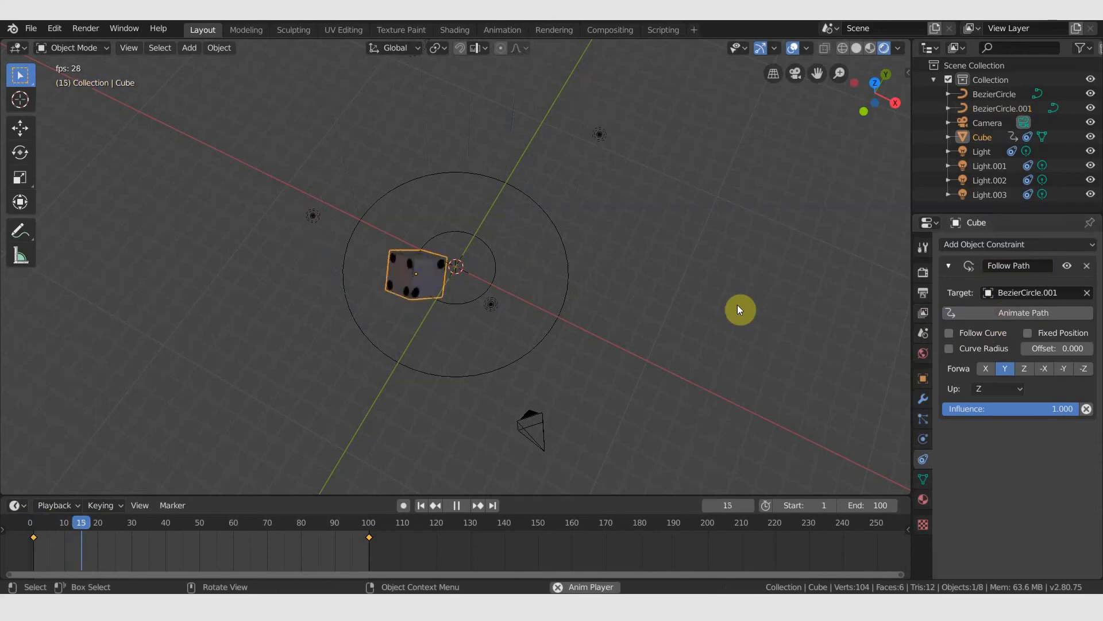
{"action": "key", "text": "KP_0"}
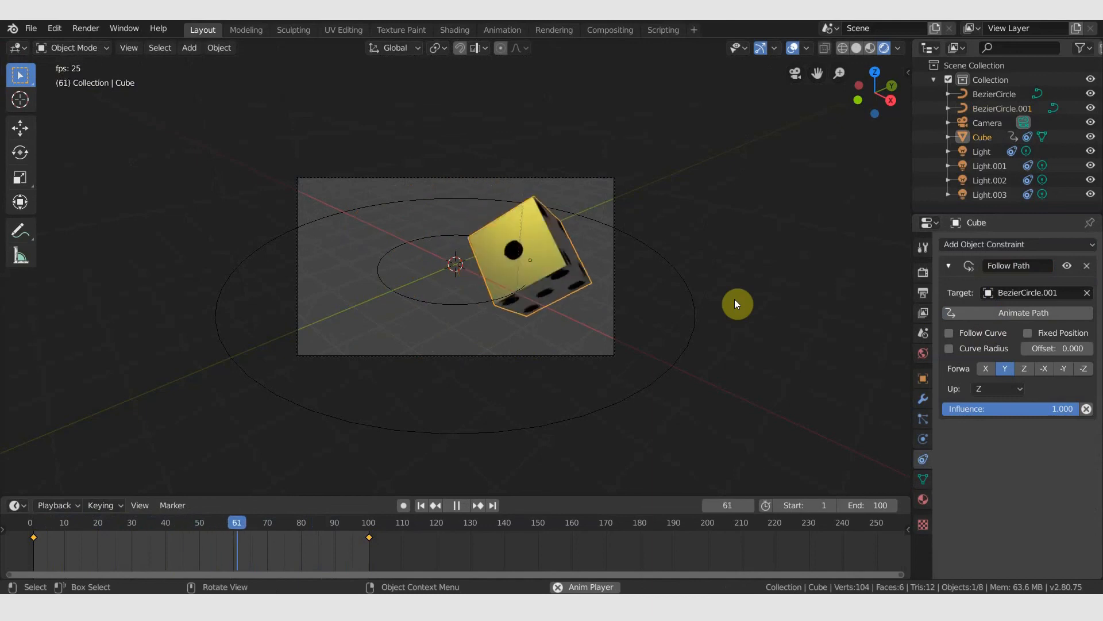
{"action": "key", "text": "space"}
{"action": "key", "text": "shift+Left"}
{"action": "scroll", "coordinate": [589, 310], "scroll_direction": "down", "scroll_amount": 2}
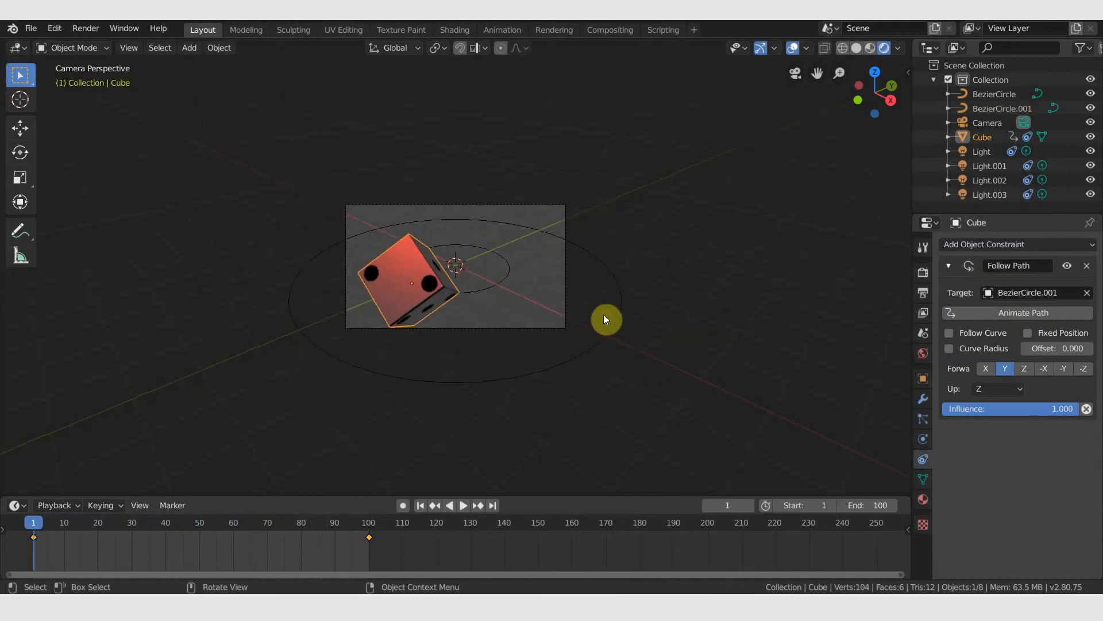
{"action": "key", "text": "KP_0"}
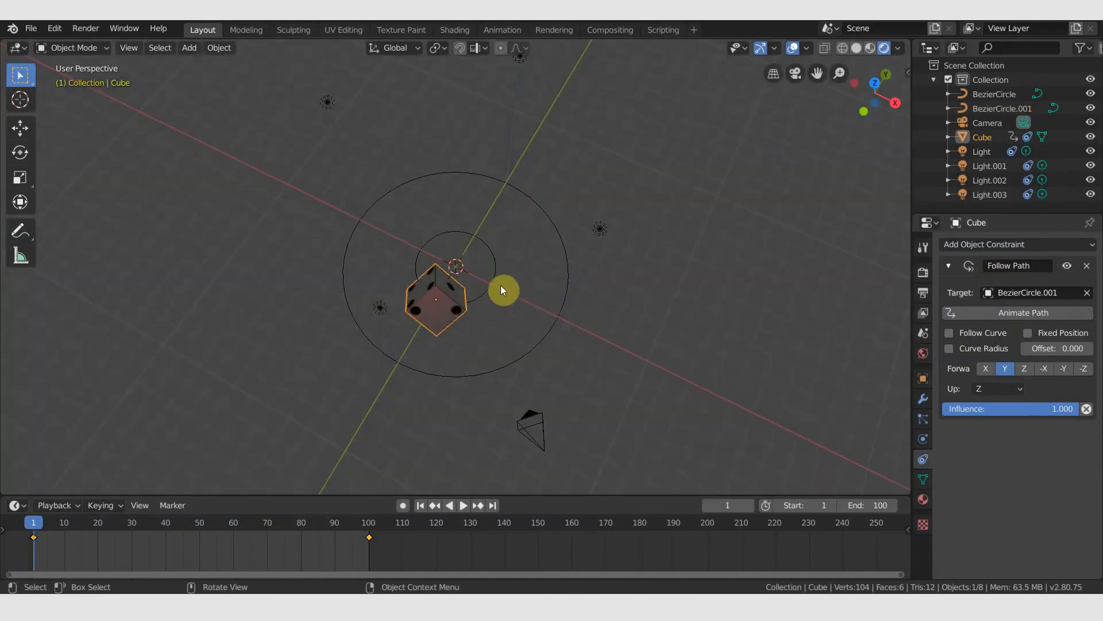
- Duplicate the dice, set the copy's Follow Path offset to 50.500, and place it on the opposite side of the small circle
{"action": "key", "text": "shift+d"}
{"action": "left_click", "coordinate": [521, 291]}
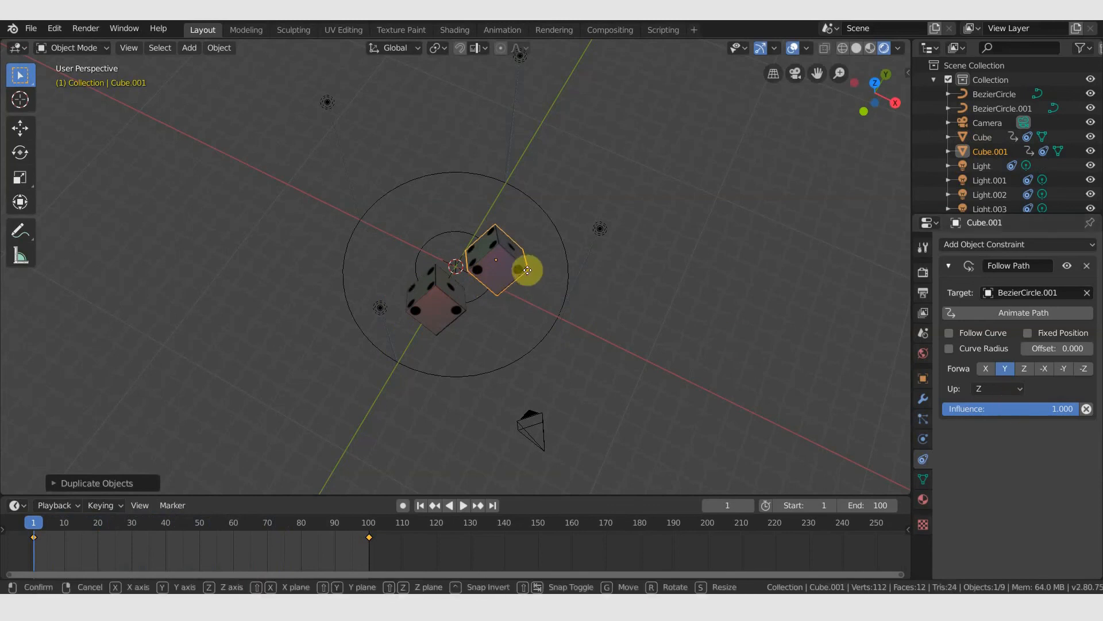
{"action": "left_click_drag", "start_coordinate": [521, 270], "coordinate": [637, 302]}
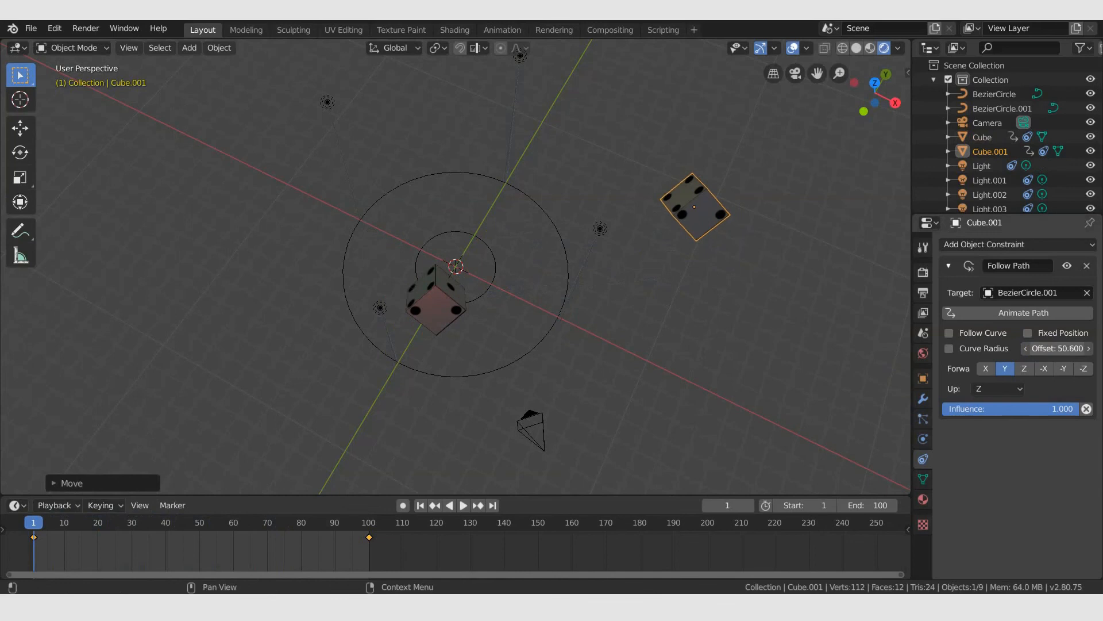
{"action": "key", "text": "g"}
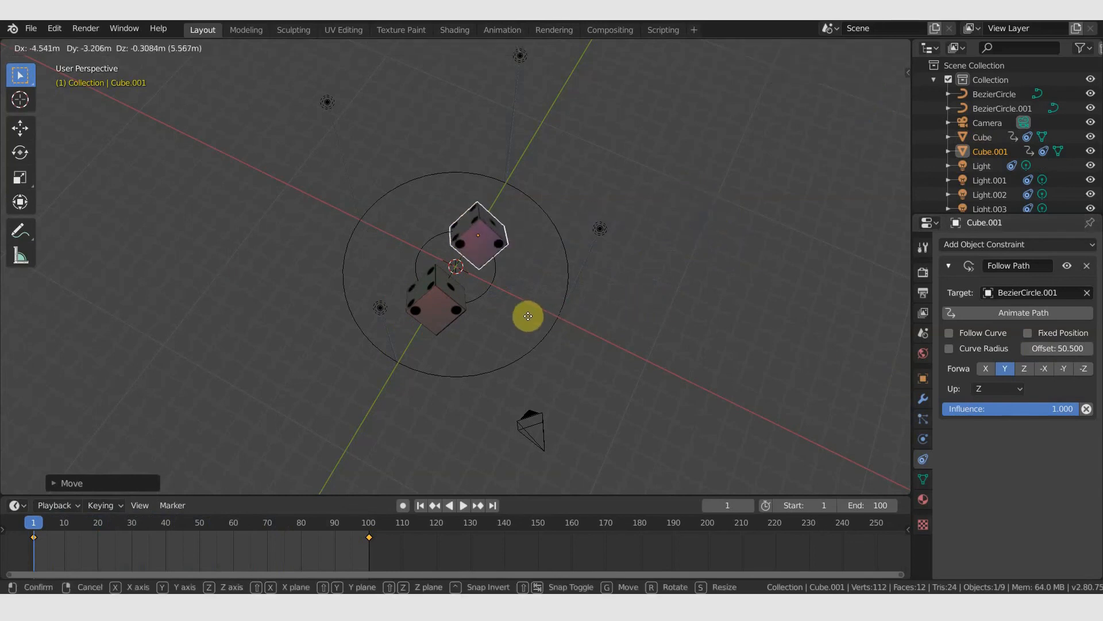
{"action": "left_click", "coordinate": [528, 318]}
- Play the animation through the camera to check both dice circling each other
{"action": "key", "text": "space"}
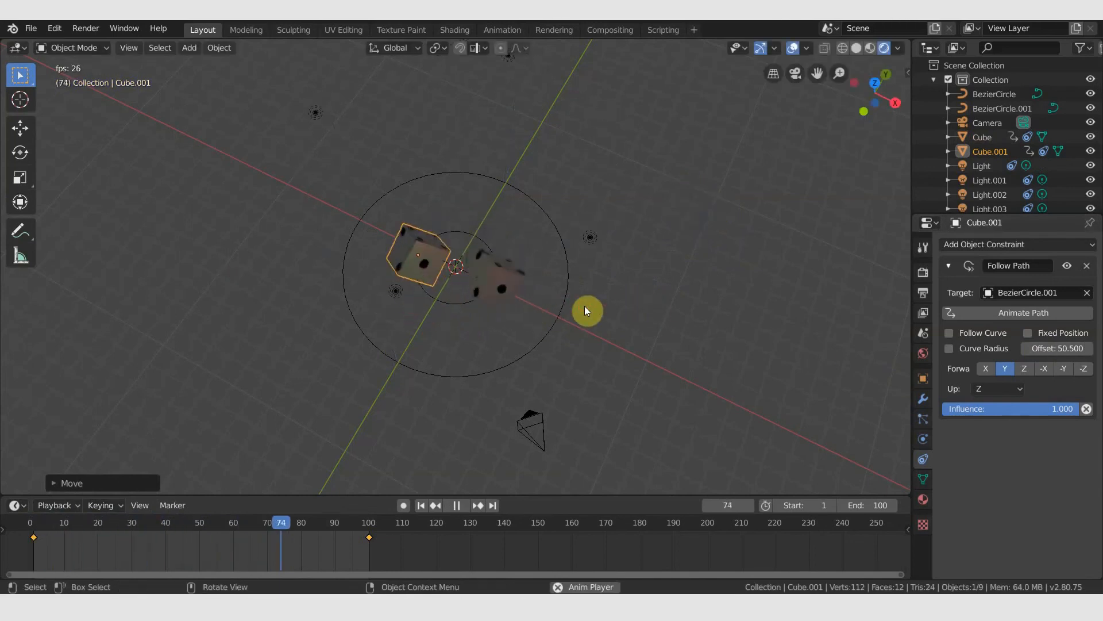
{"action": "key", "text": "KP_0"}
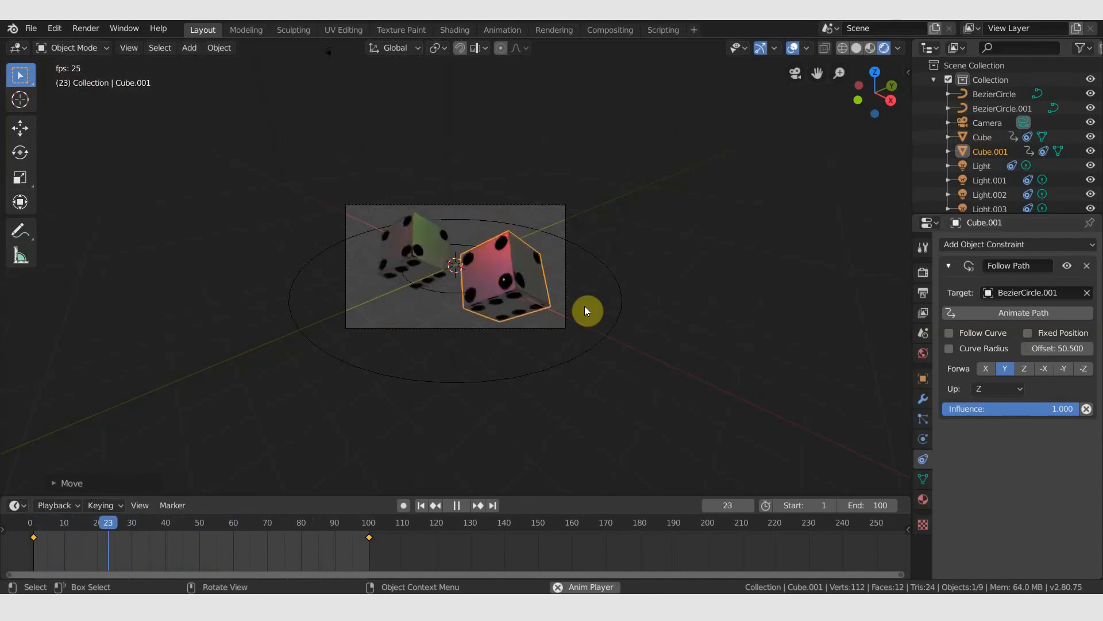
{"action": "scroll", "coordinate": [438, 208], "scroll_direction": "up", "scroll_amount": 4}
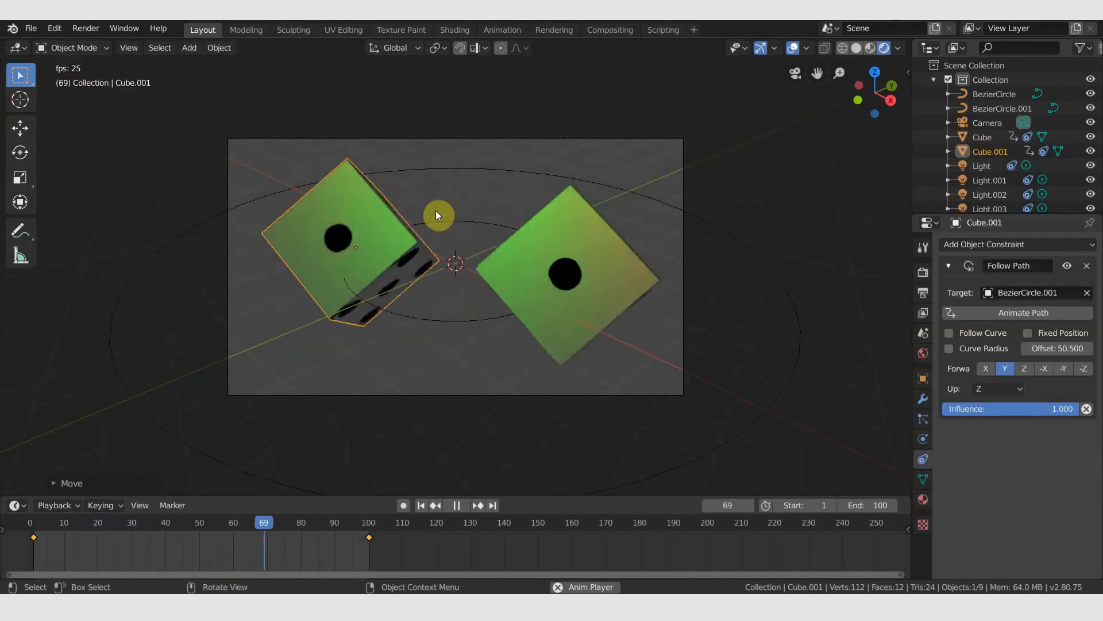